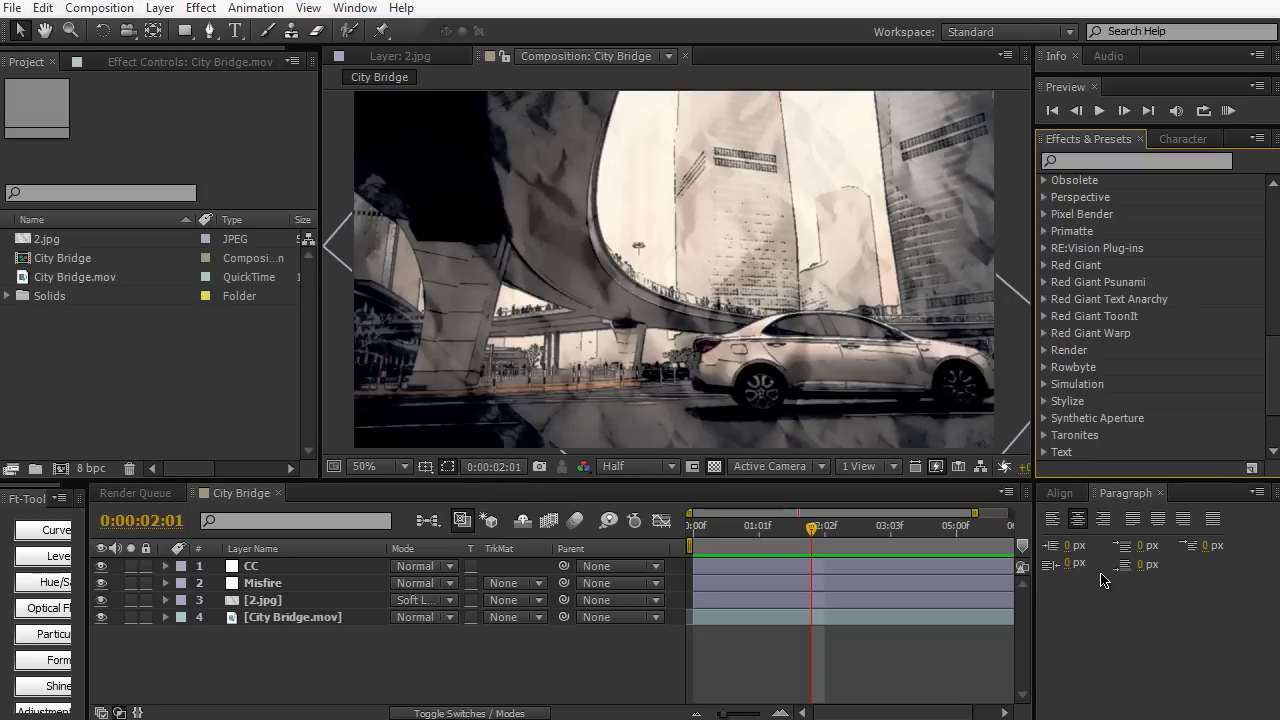
# - Preview the City Bridge composition, checking frames from 0:00:02:01 to 0:00:03:03
pyautogui.press('KP_0')
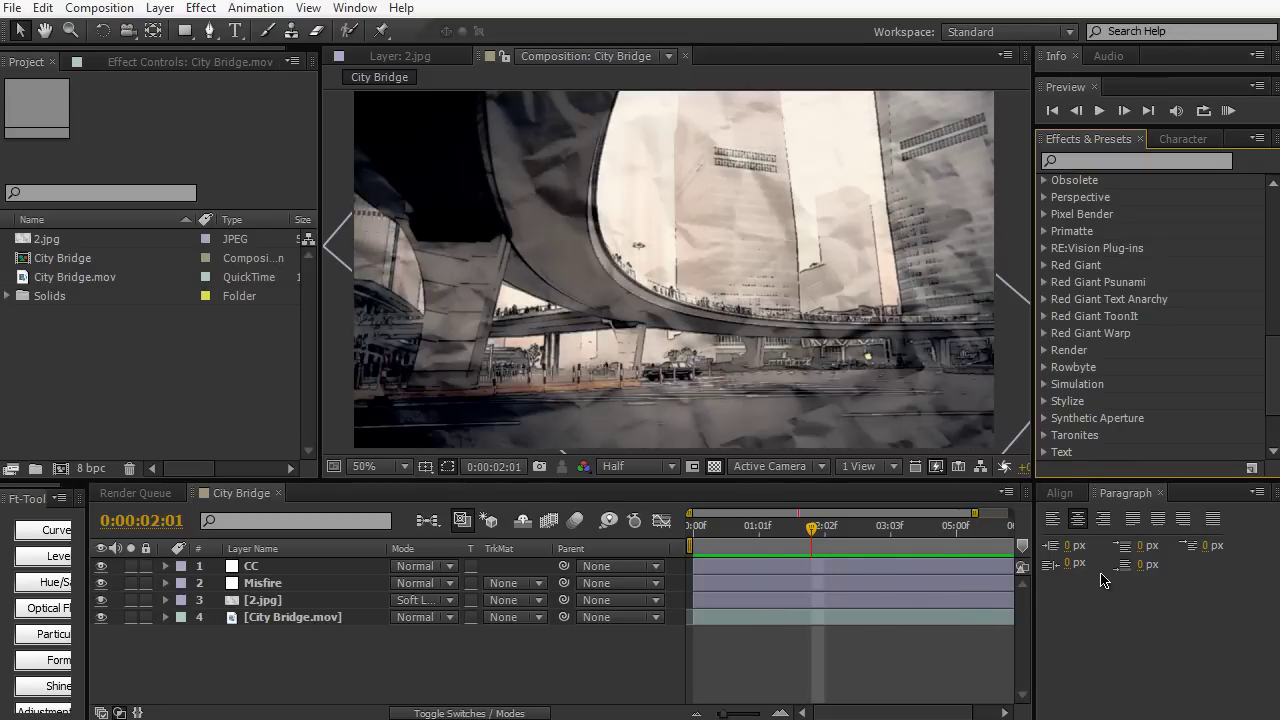
pyautogui.click(757, 541)
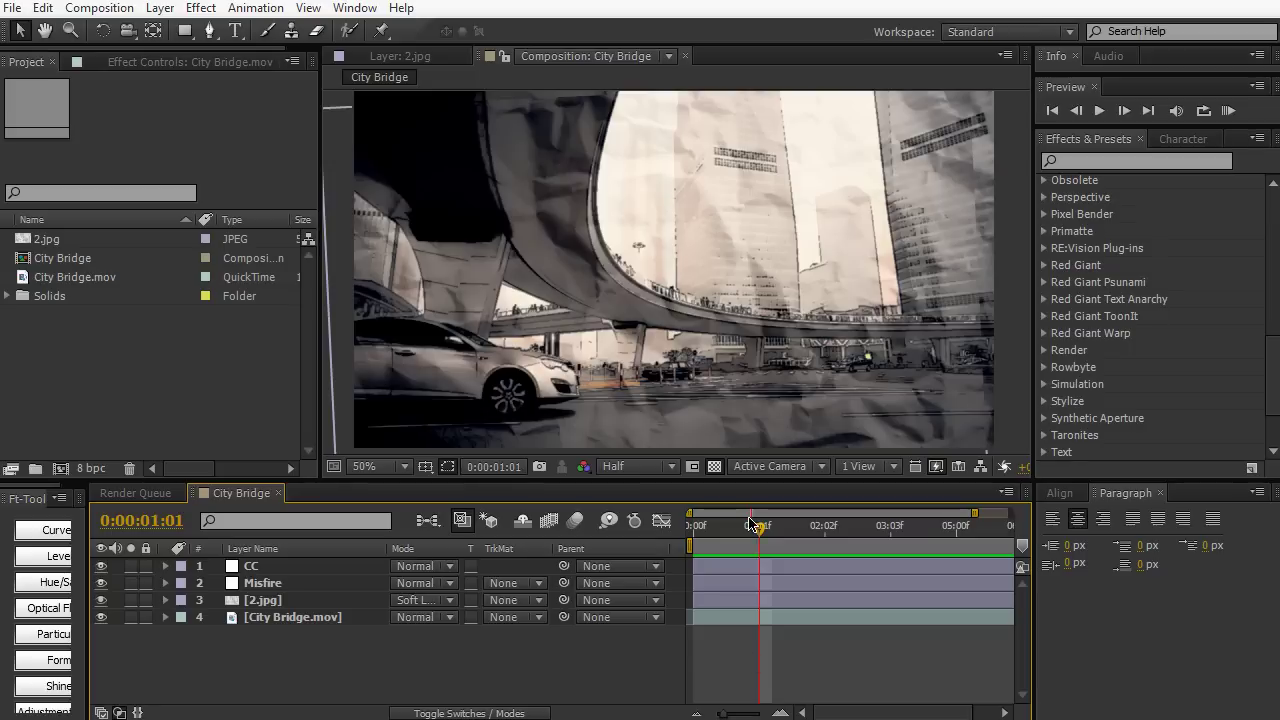
pyautogui.moveTo(750, 535); pyautogui.dragTo(893, 545)
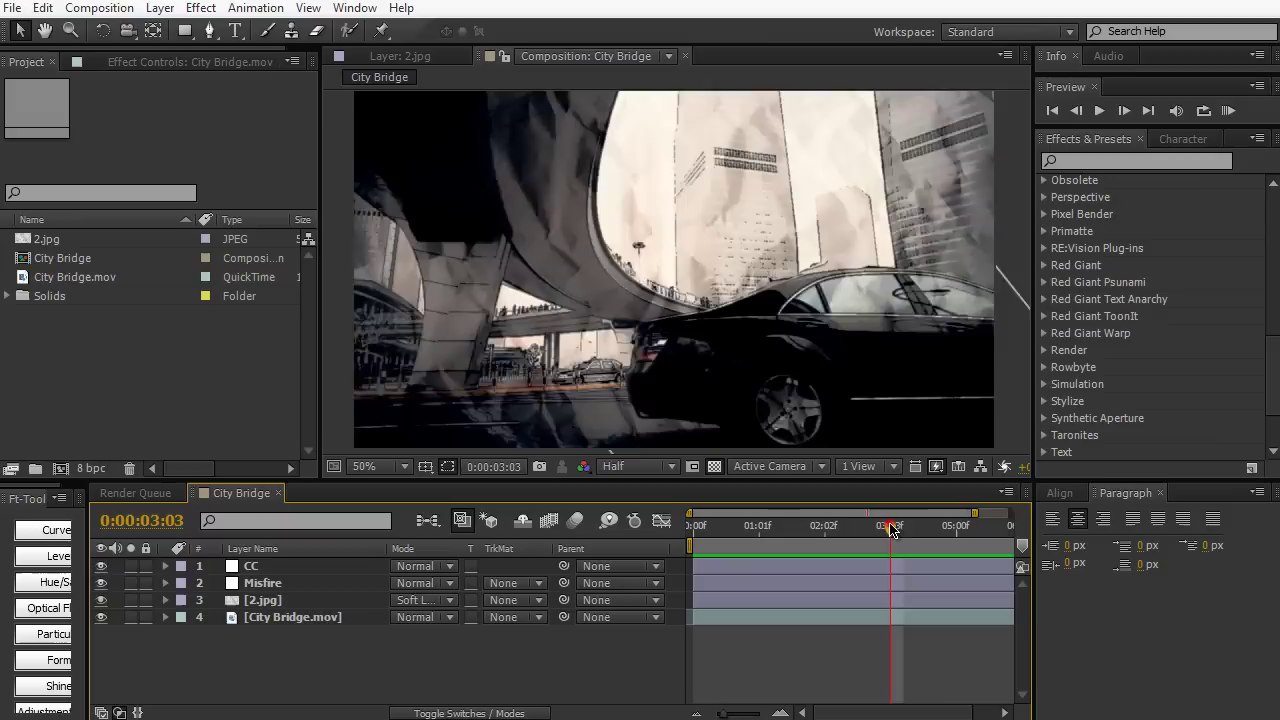
pyautogui.moveTo(889, 528)
pyautogui.mouseDown()
pyautogui.moveTo(833, 531)
pyautogui.moveTo(878, 528)
pyautogui.mouseUp()
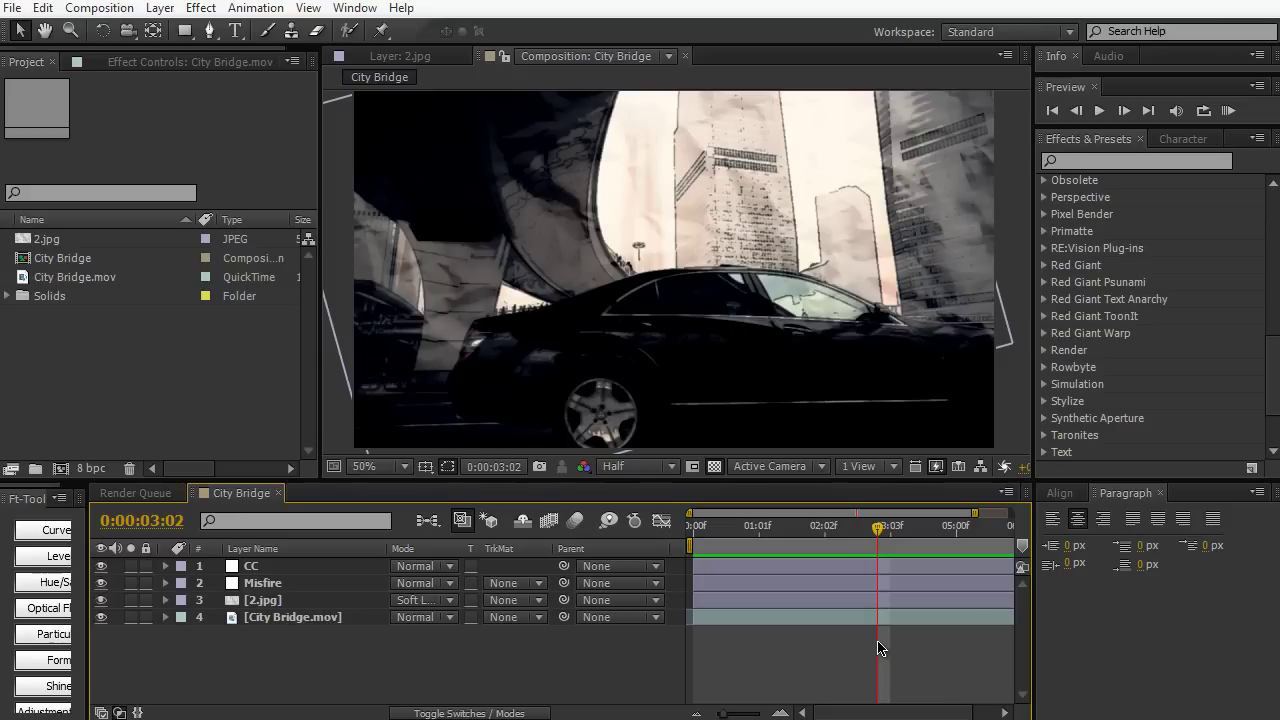
pyautogui.moveTo(880, 525)
pyautogui.mouseDown()
pyautogui.moveTo(832, 528)
pyautogui.moveTo(886, 527)
pyautogui.mouseUp()
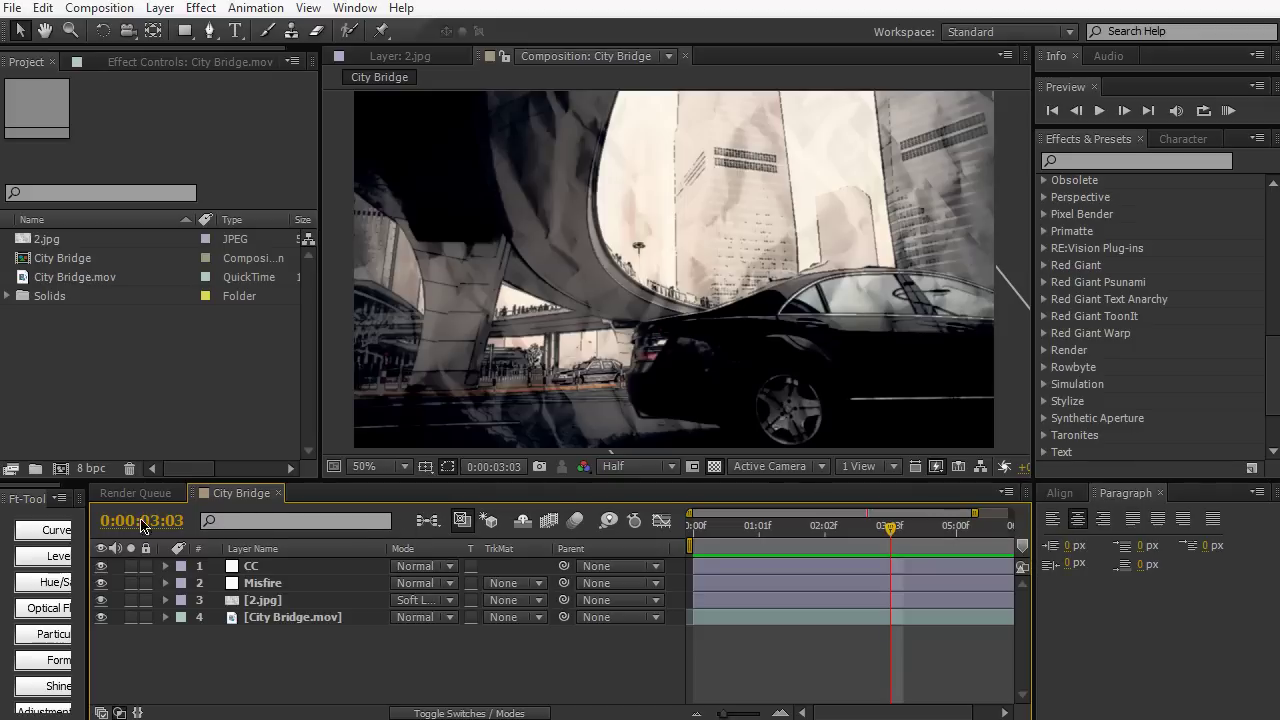
# - Create the City Bridge 2 composition from City Bridge.mov and deselect its layer
pyautogui.click(68, 281)
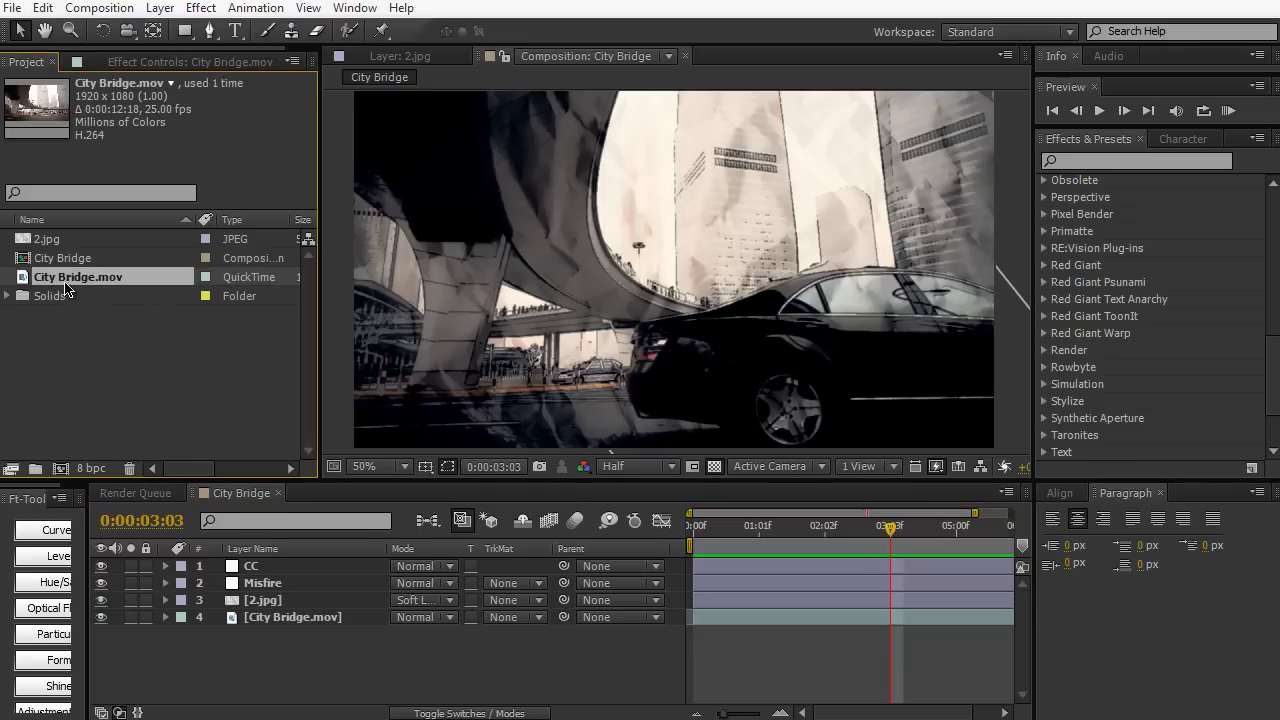
pyautogui.moveTo(65, 288); pyautogui.dragTo(61, 469)
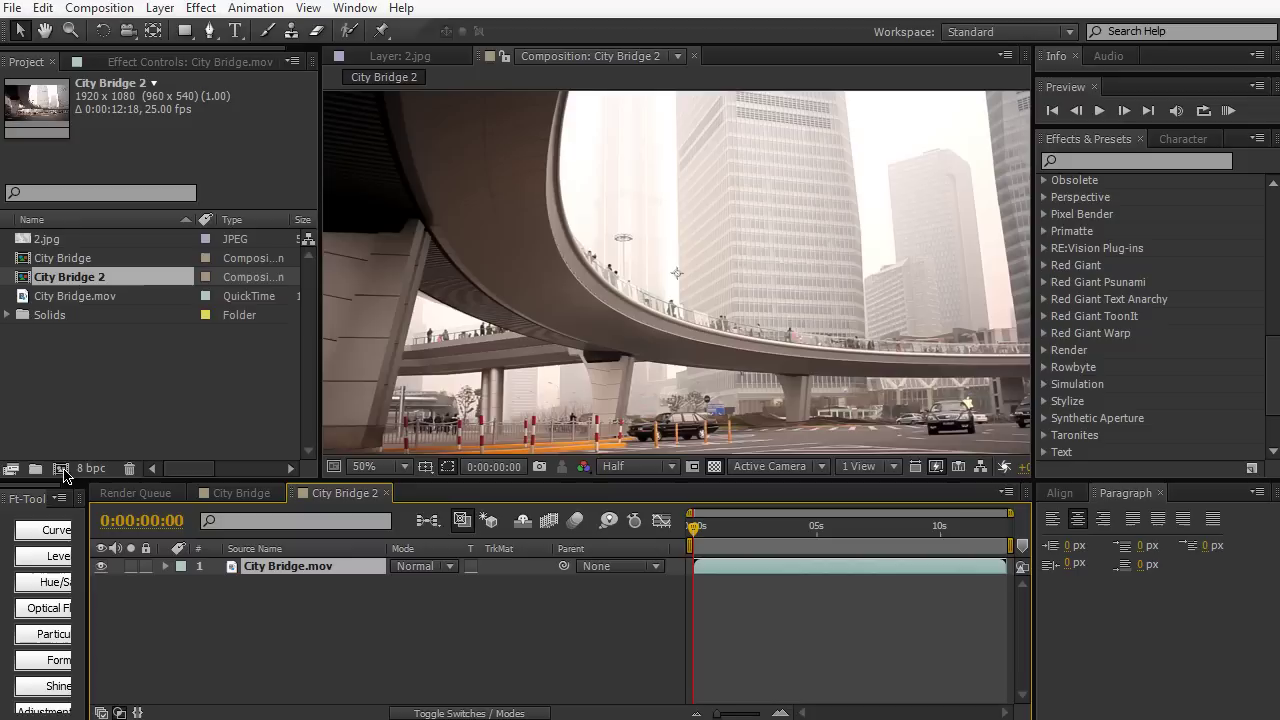
pyautogui.scroll(-2, 543, 352)
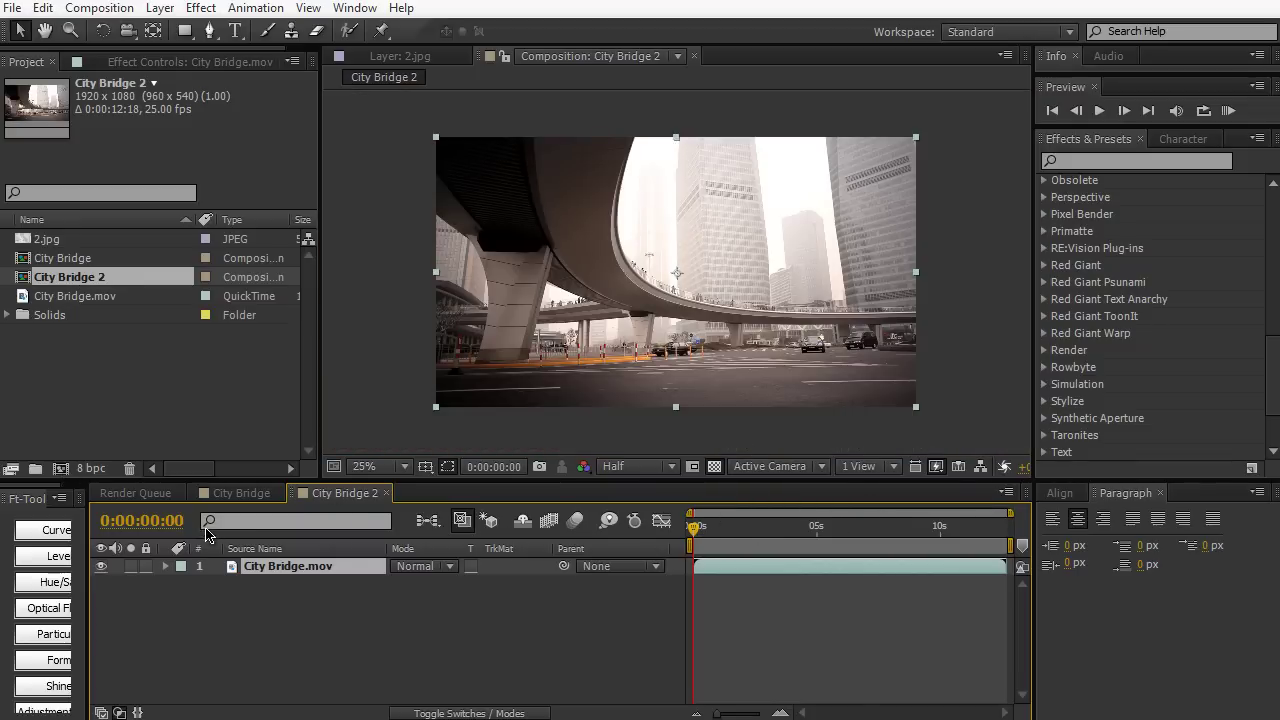
pyautogui.click(207, 600)
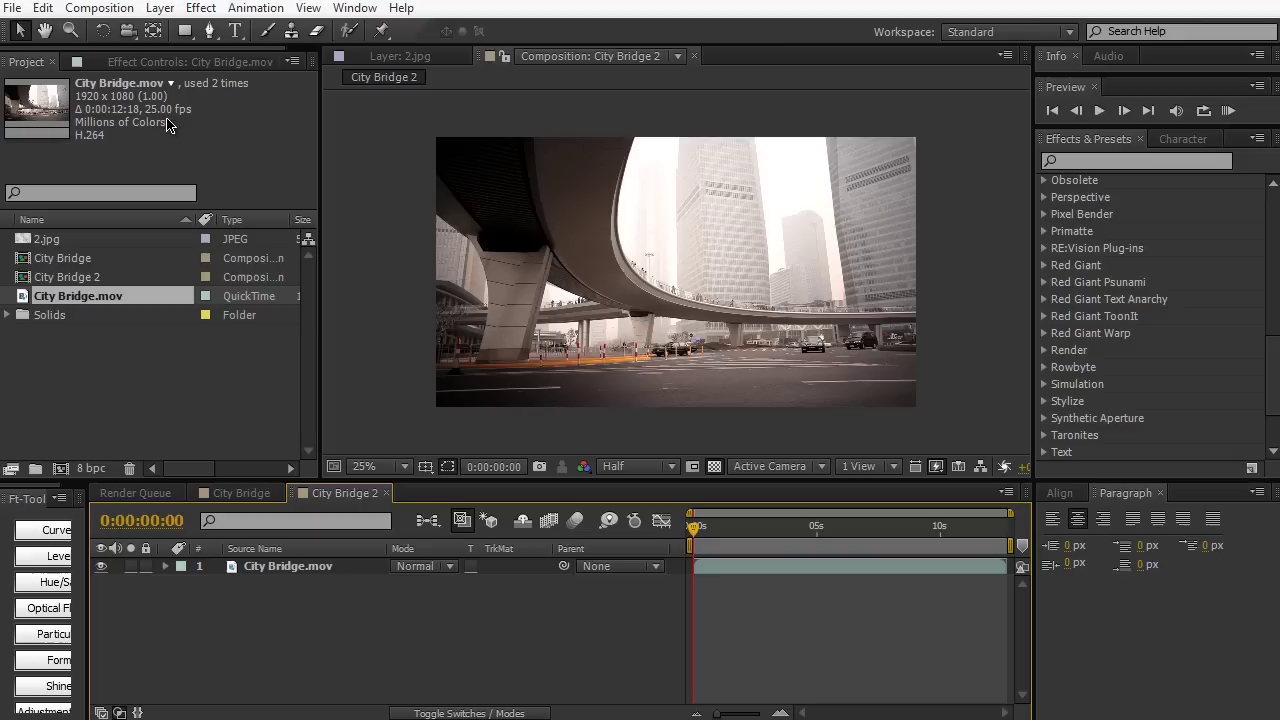
# - Rename the composition to 'Stop Motion' and set its frame rate to 4 fps
pyautogui.click(104, 9)
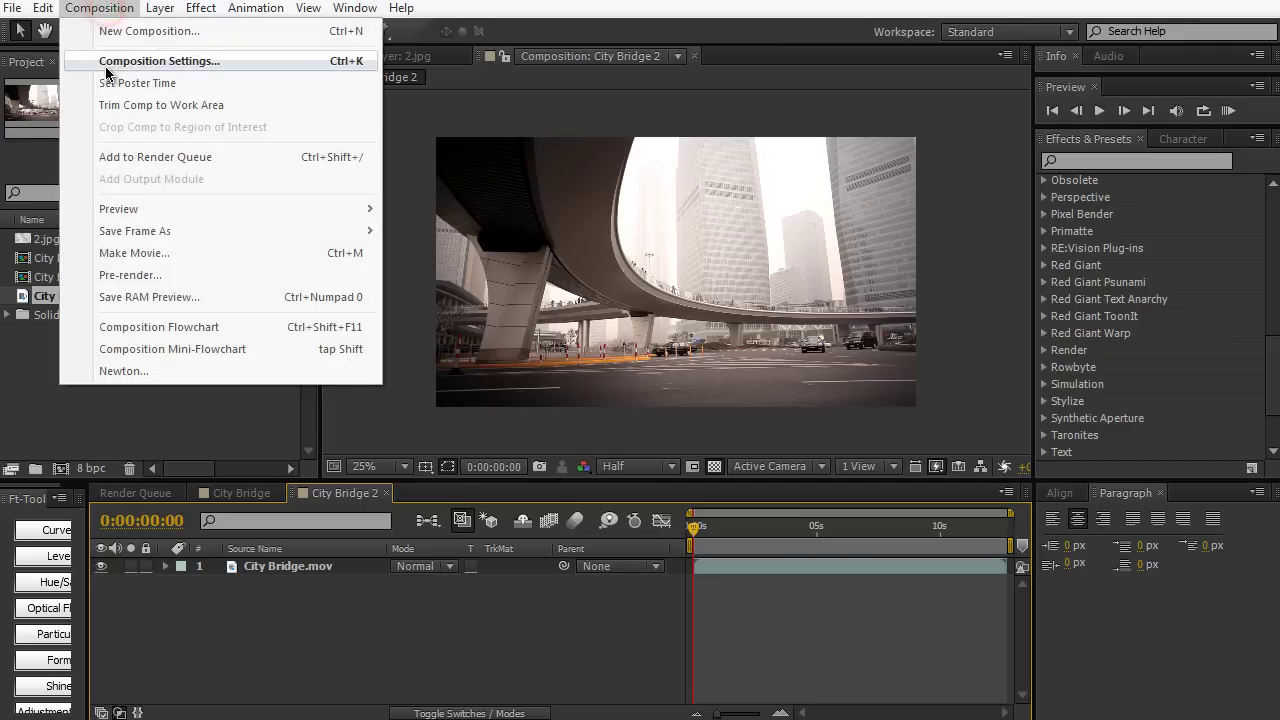
pyautogui.click(108, 60)
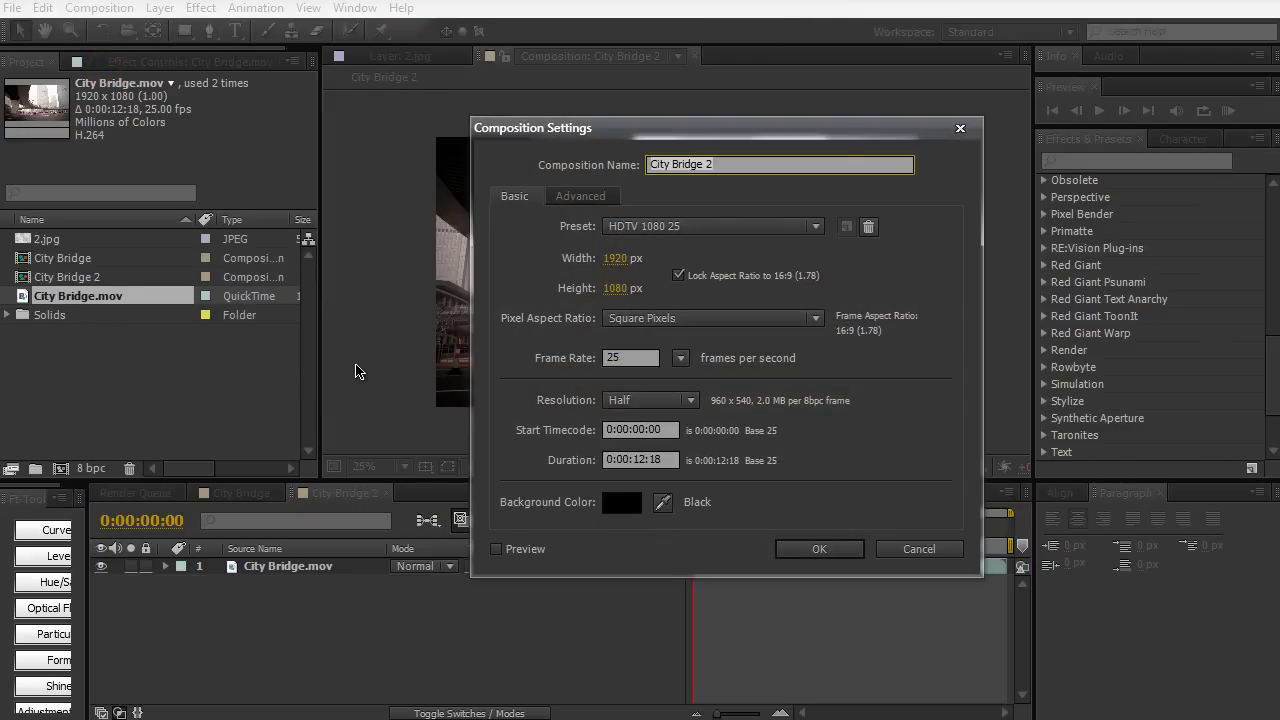
pyautogui.write('Stop Motion')
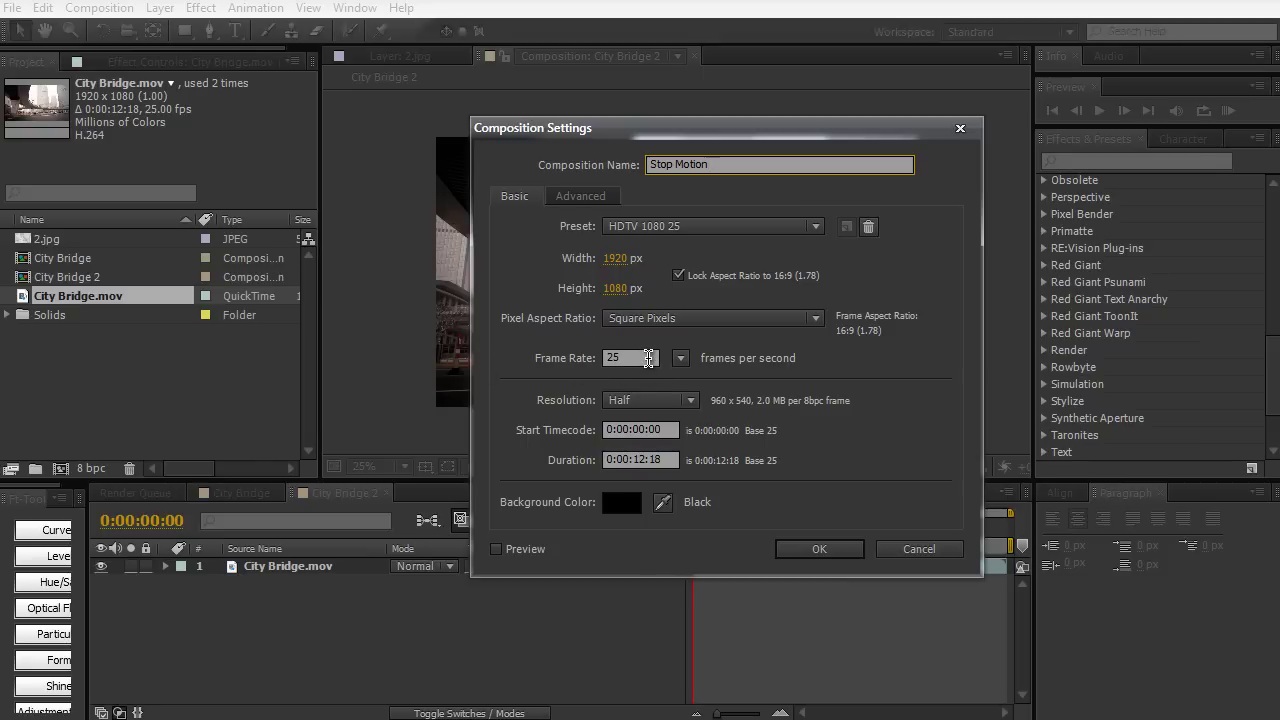
pyautogui.click(648, 357)
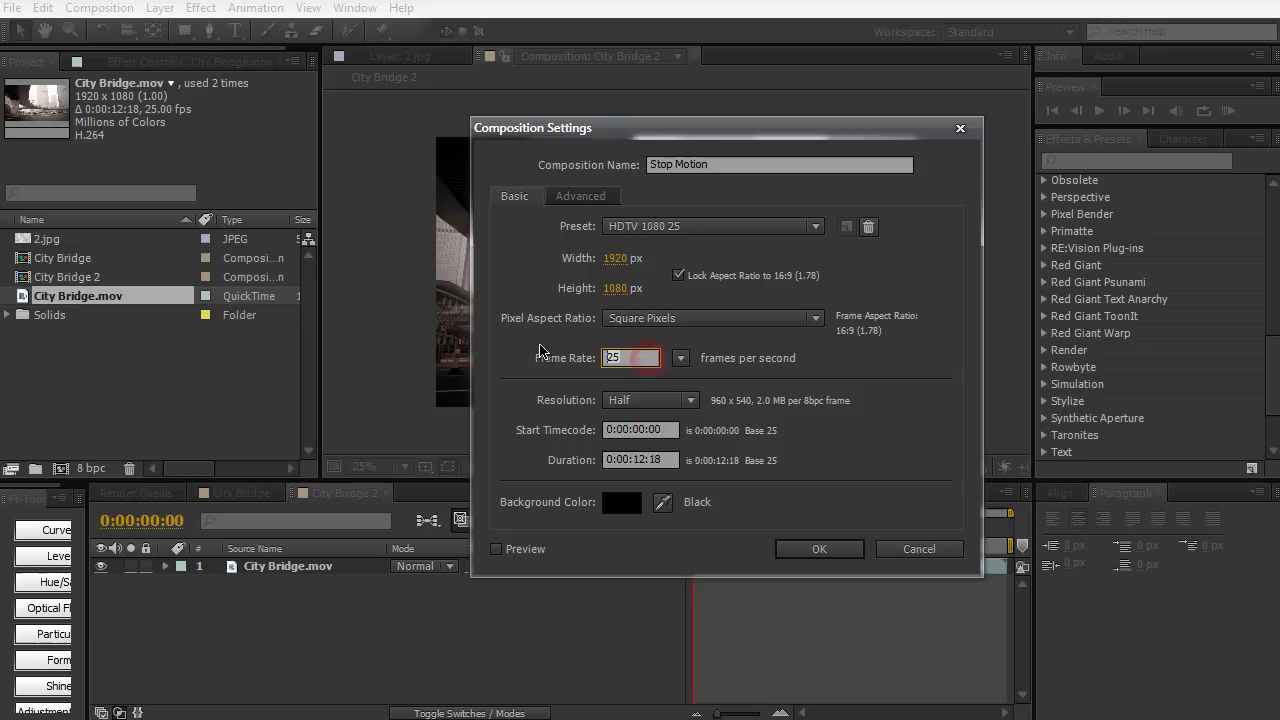
pyautogui.write('4')
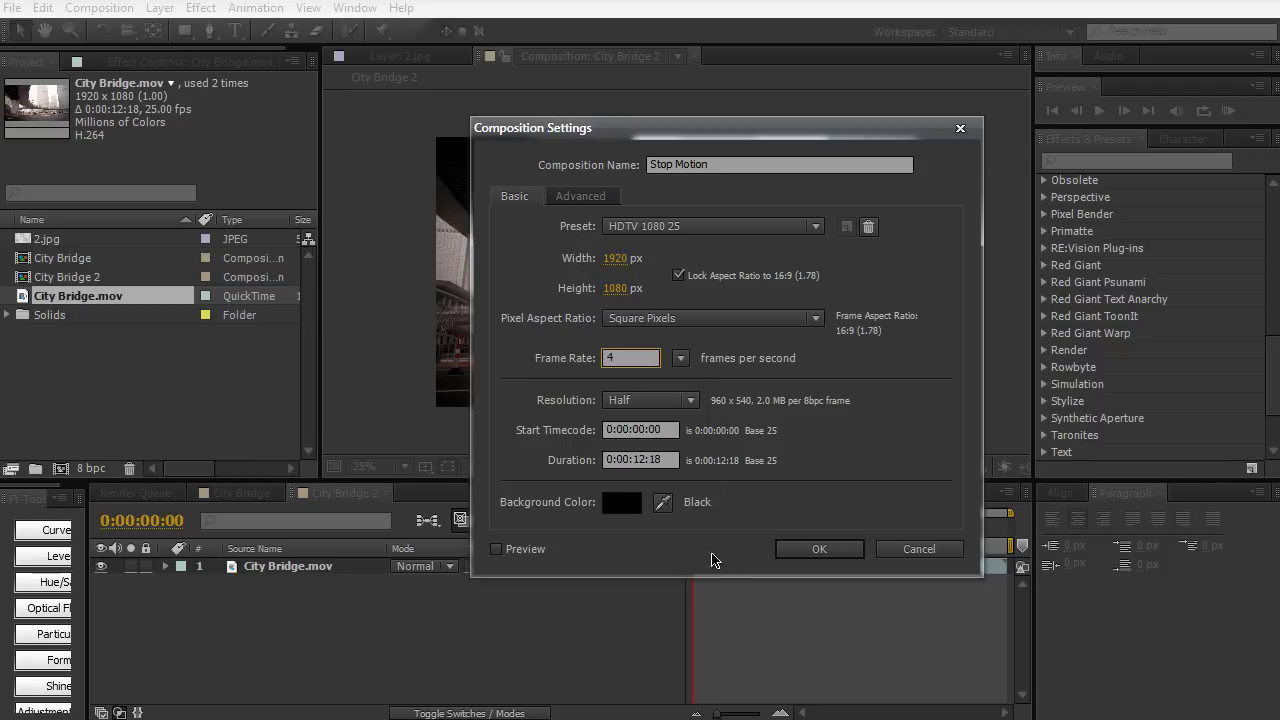
pyautogui.click(812, 553)
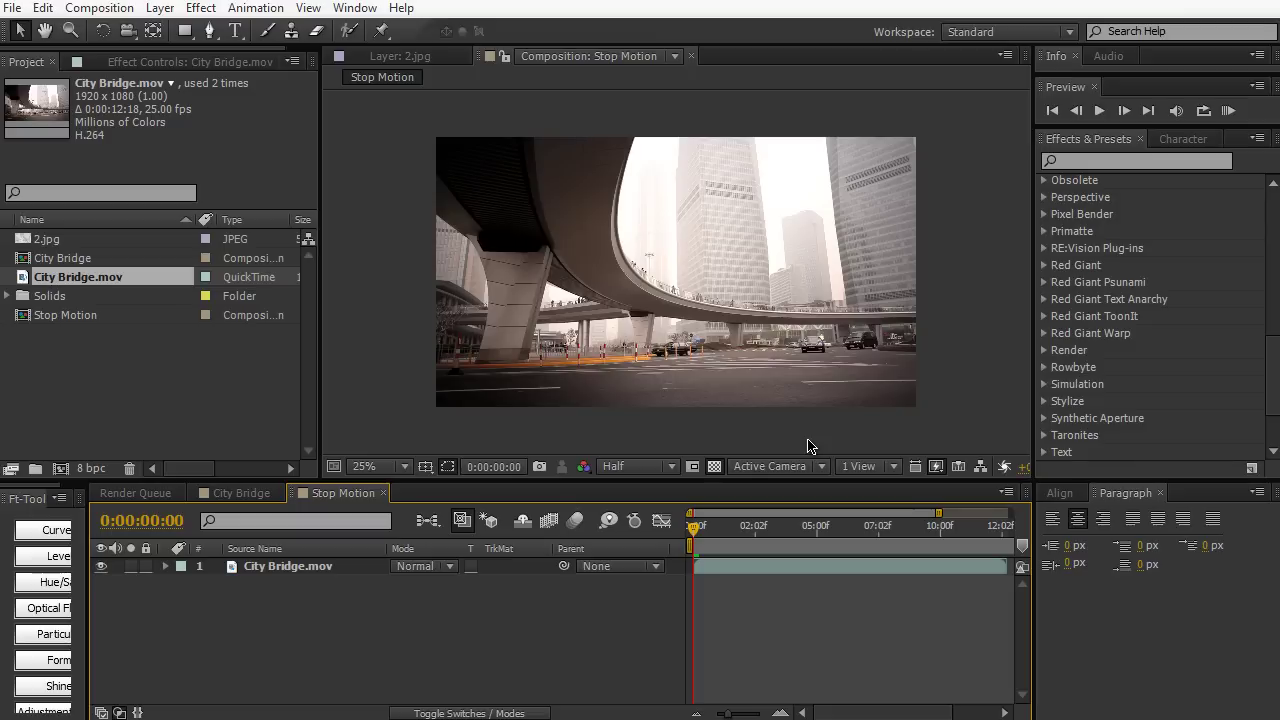
pyautogui.press('KP_0')
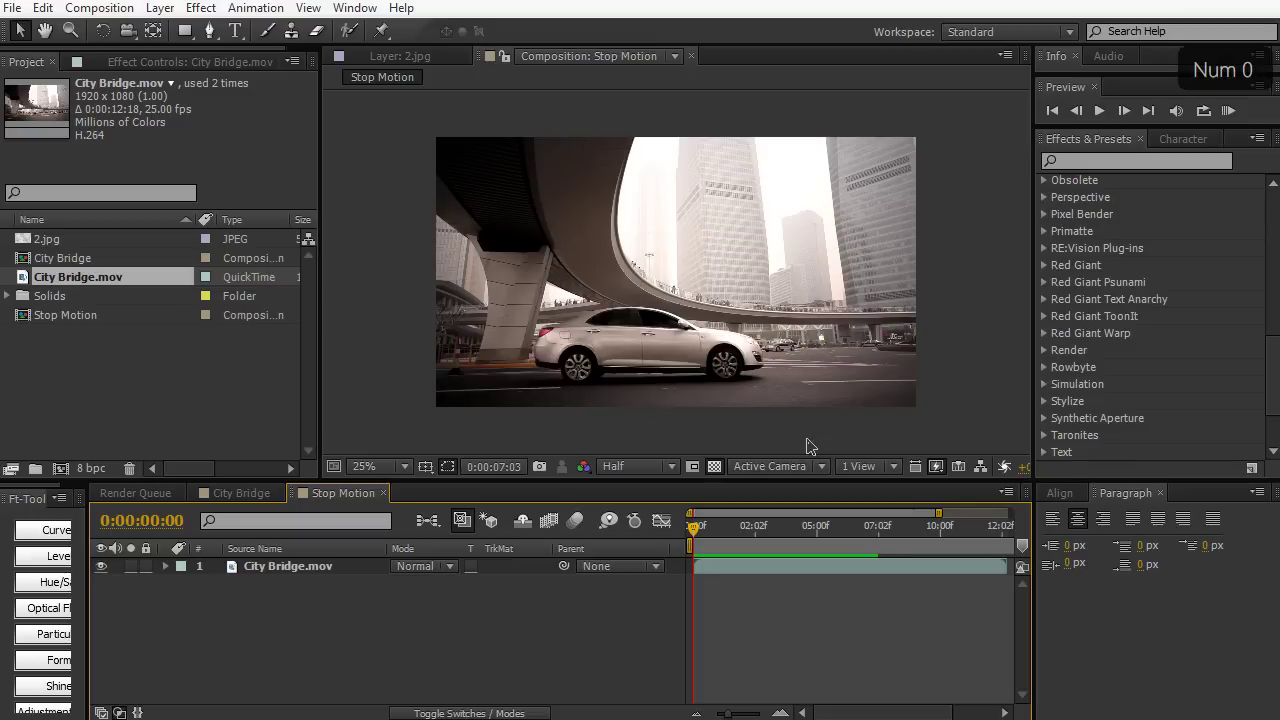
pyautogui.click(808, 446)
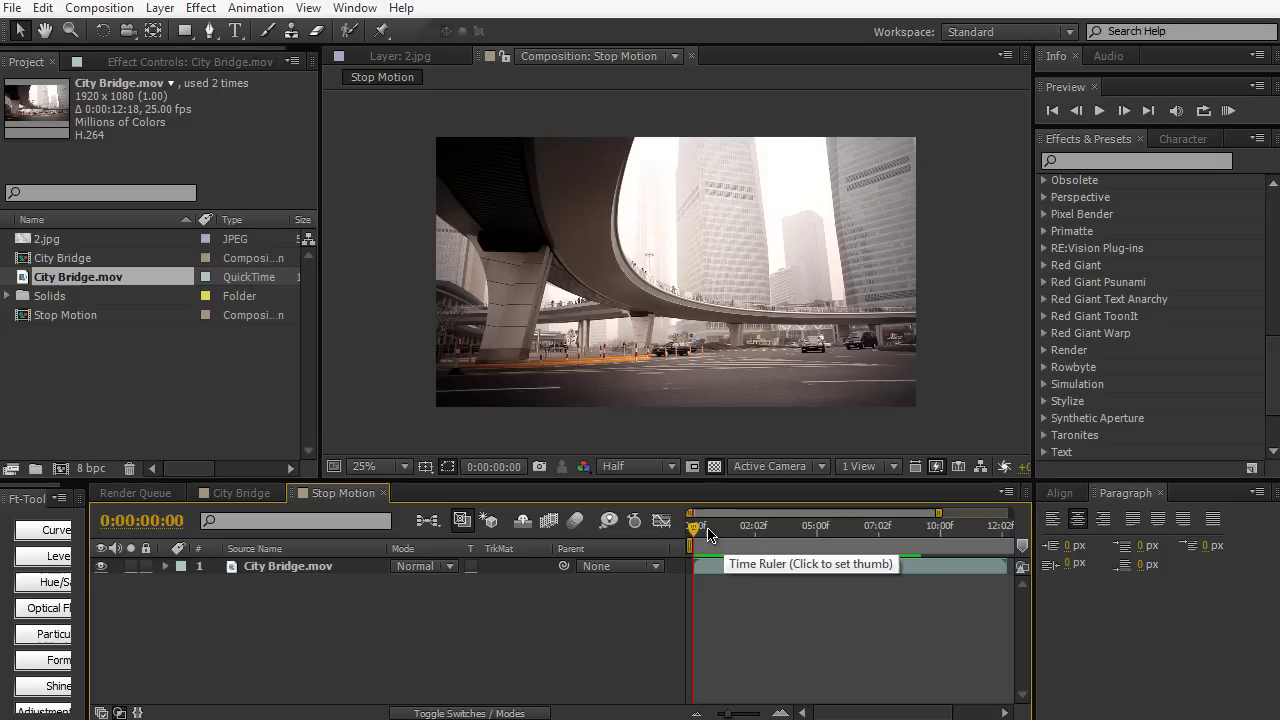
pyautogui.click(241, 492)
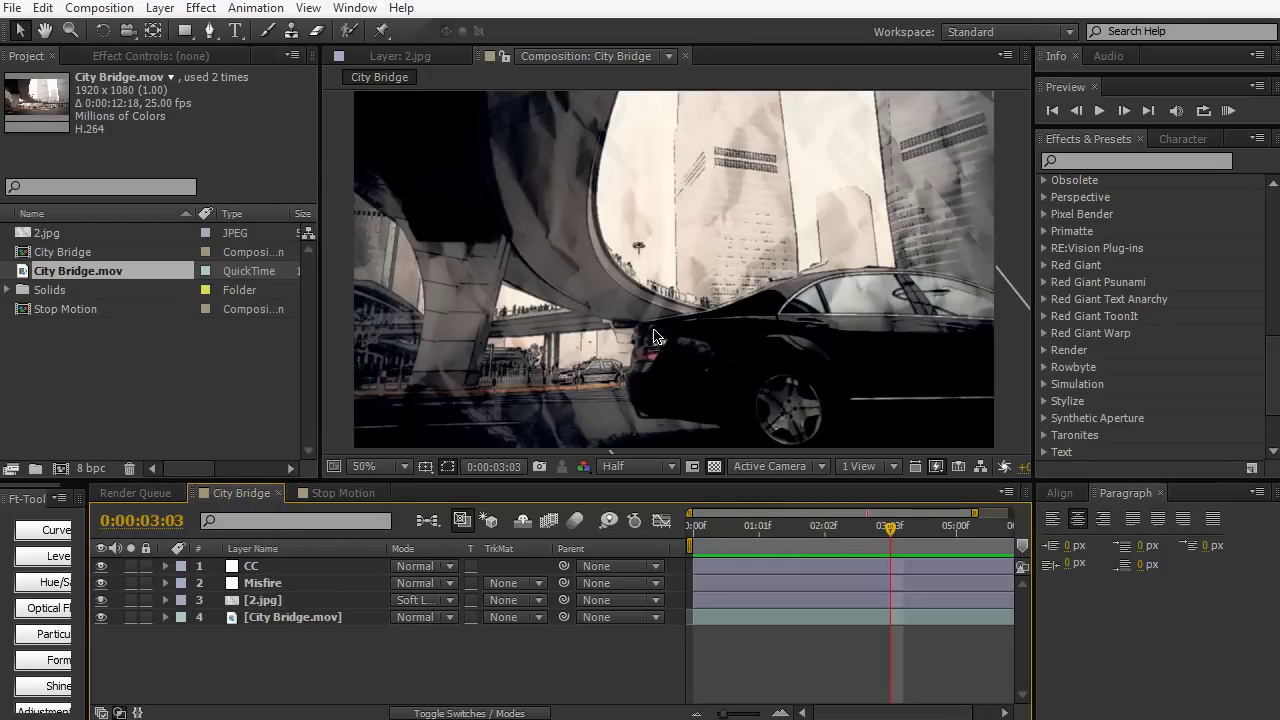
pyautogui.click(335, 493)
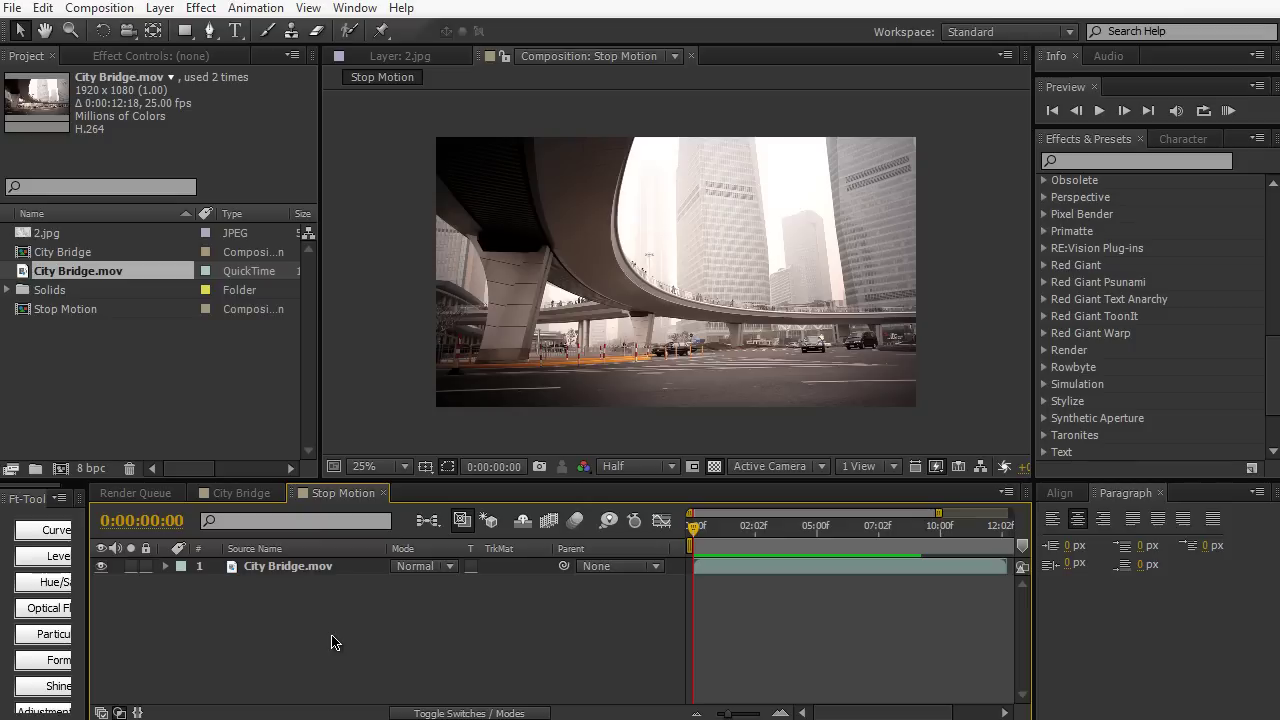
# - Add an adjustment layer named ToonIt above the footage
pyautogui.hotkey('ctrl', 'alt', 'y')
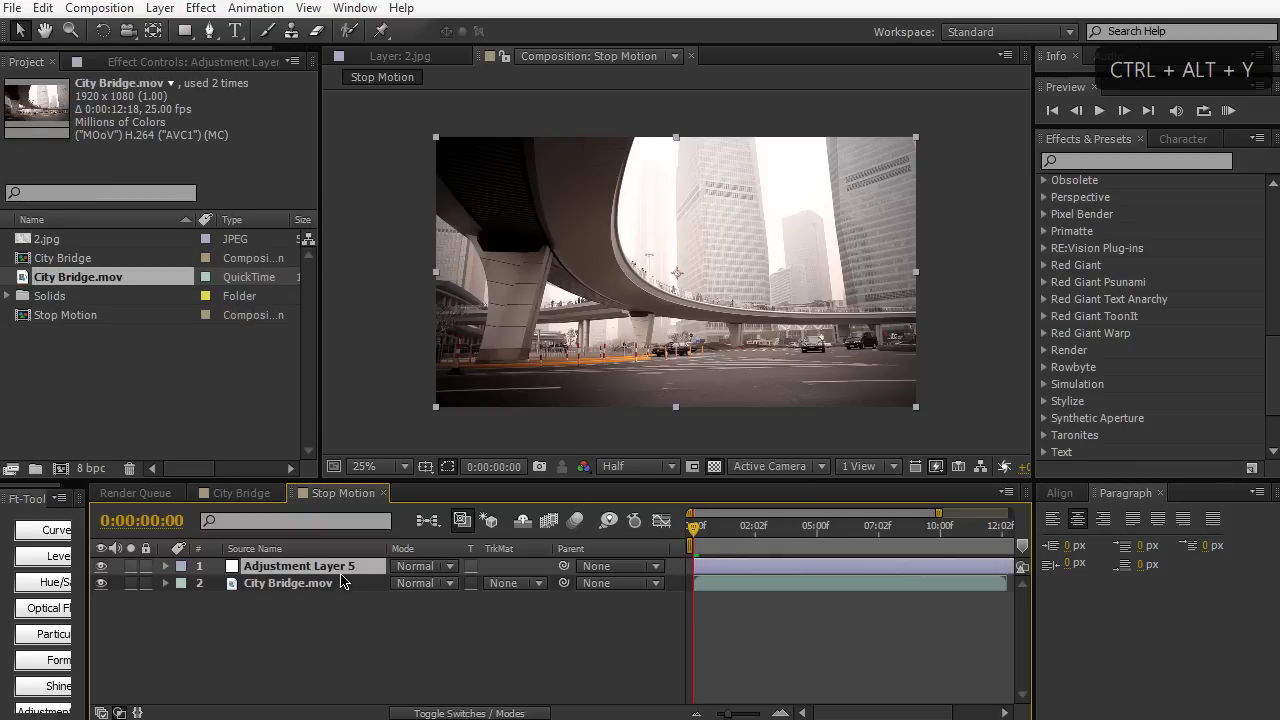
pyautogui.press('Return')
pyautogui.write('Tooni')
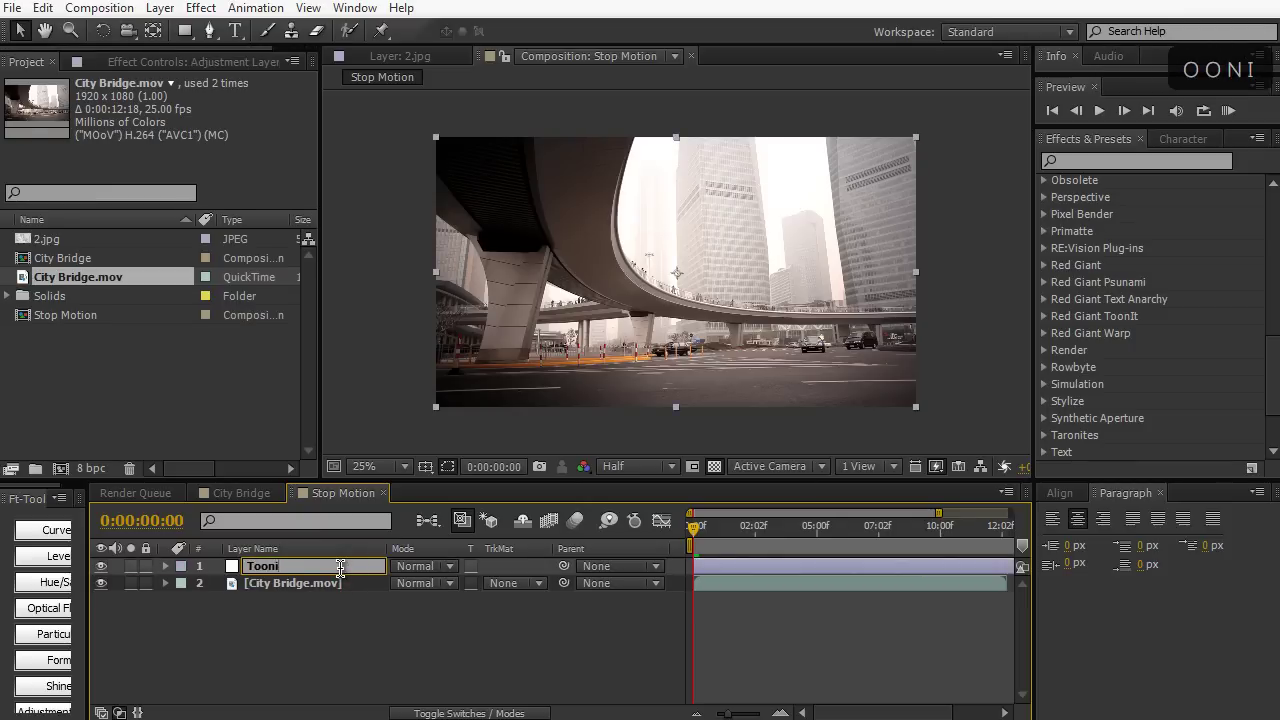
pyautogui.write('t')
pyautogui.click(340, 606)
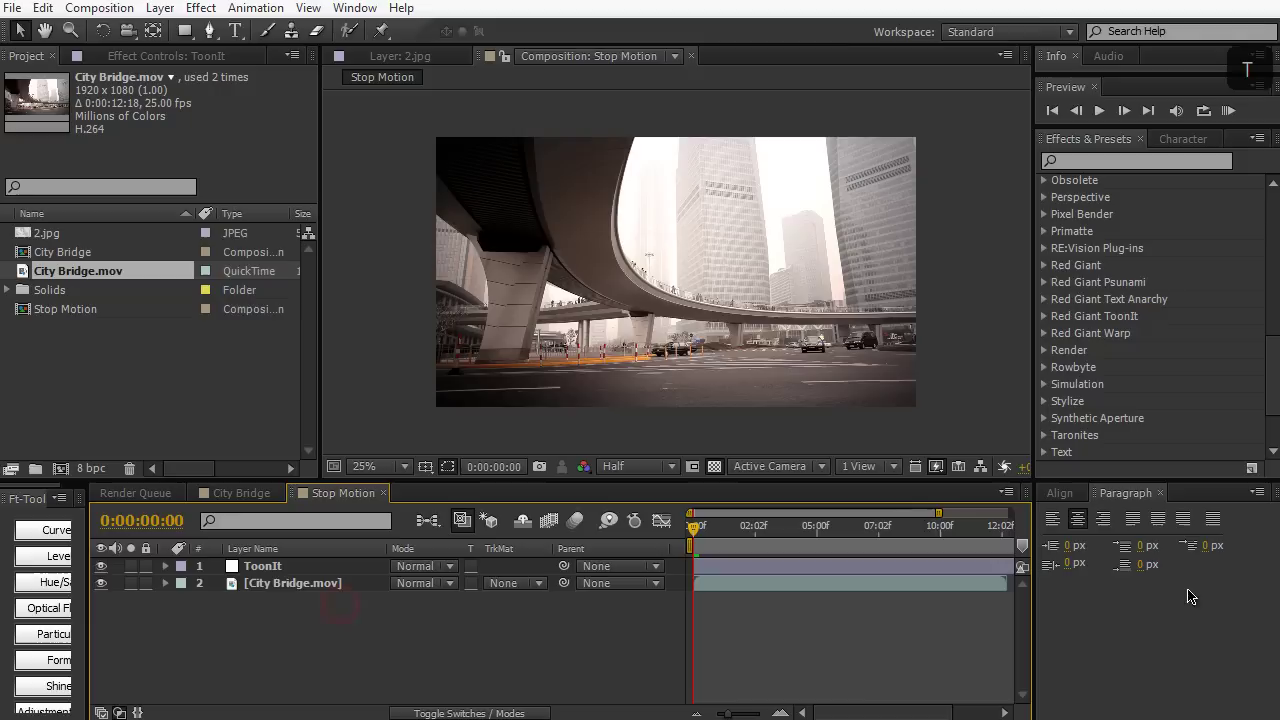
# - Apply the ToonIt Roto Toon Subtle Strokes preset from an Effects & Presets search for 'toon'
pyautogui.click(1180, 158)
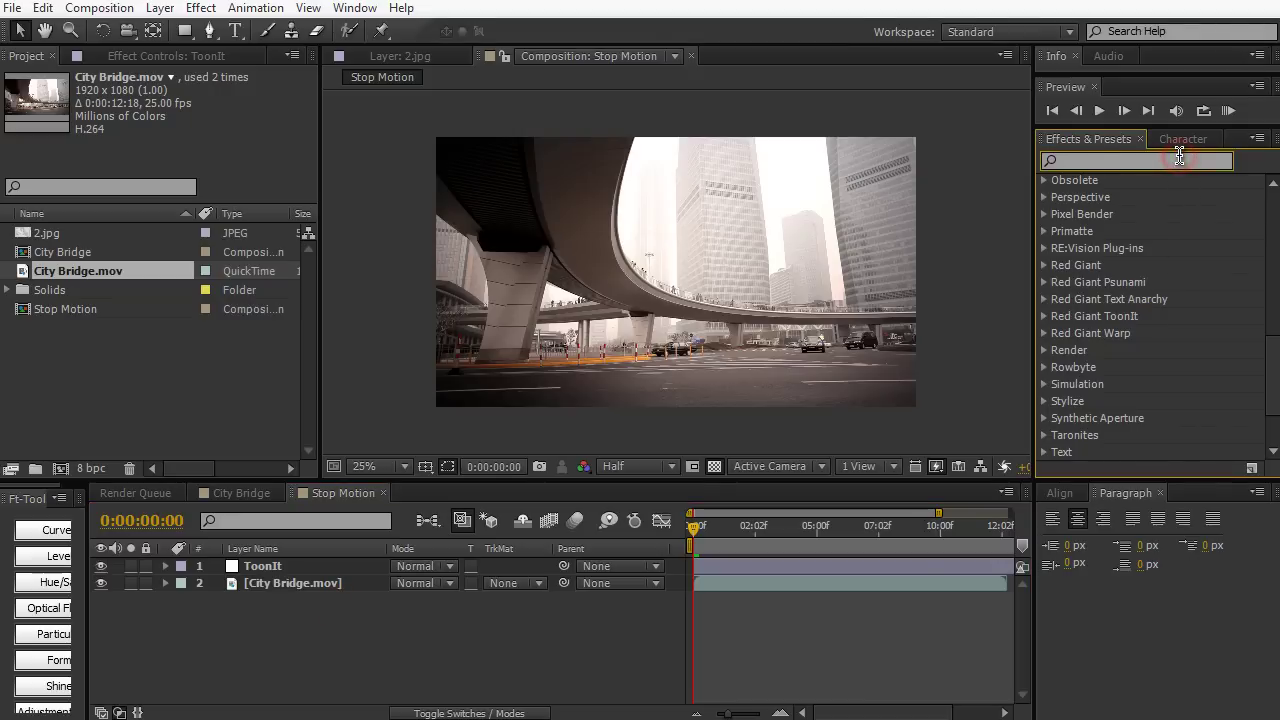
pyautogui.write('toonit')
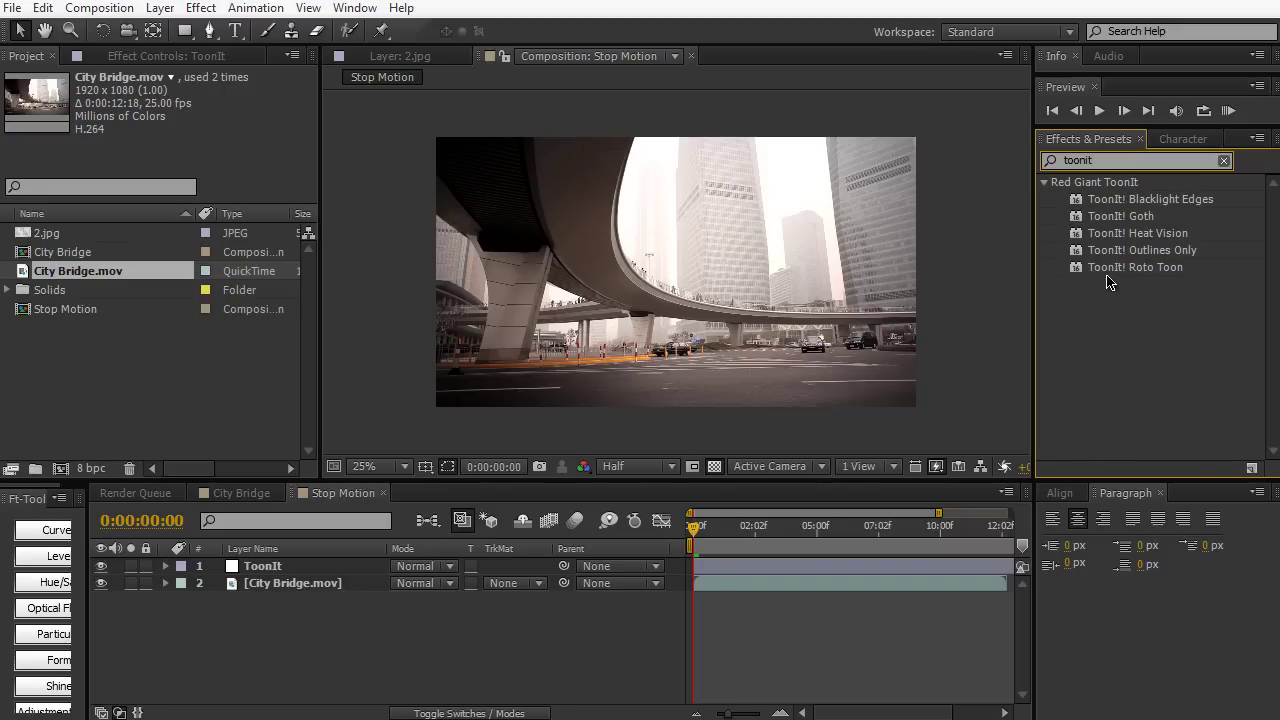
pyautogui.click(1173, 161)
pyautogui.press('BackSpace')
pyautogui.write('toon')
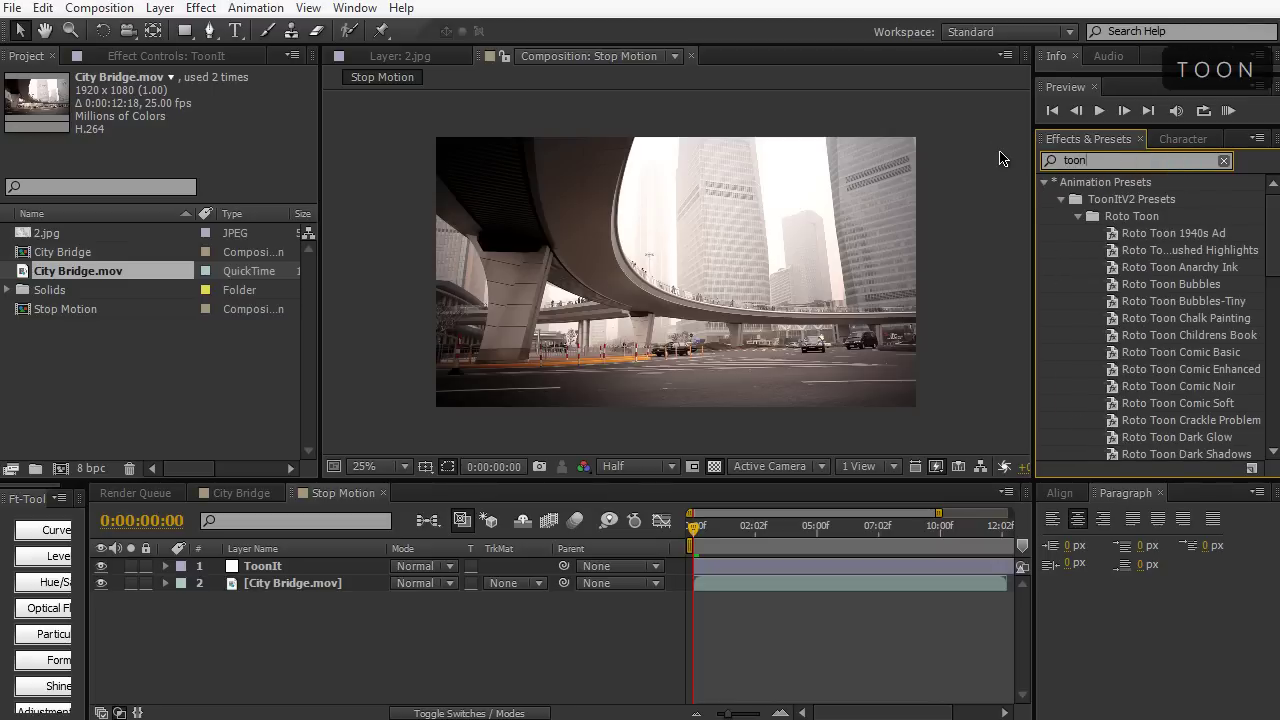
pyautogui.scroll(-10, 1172, 290)
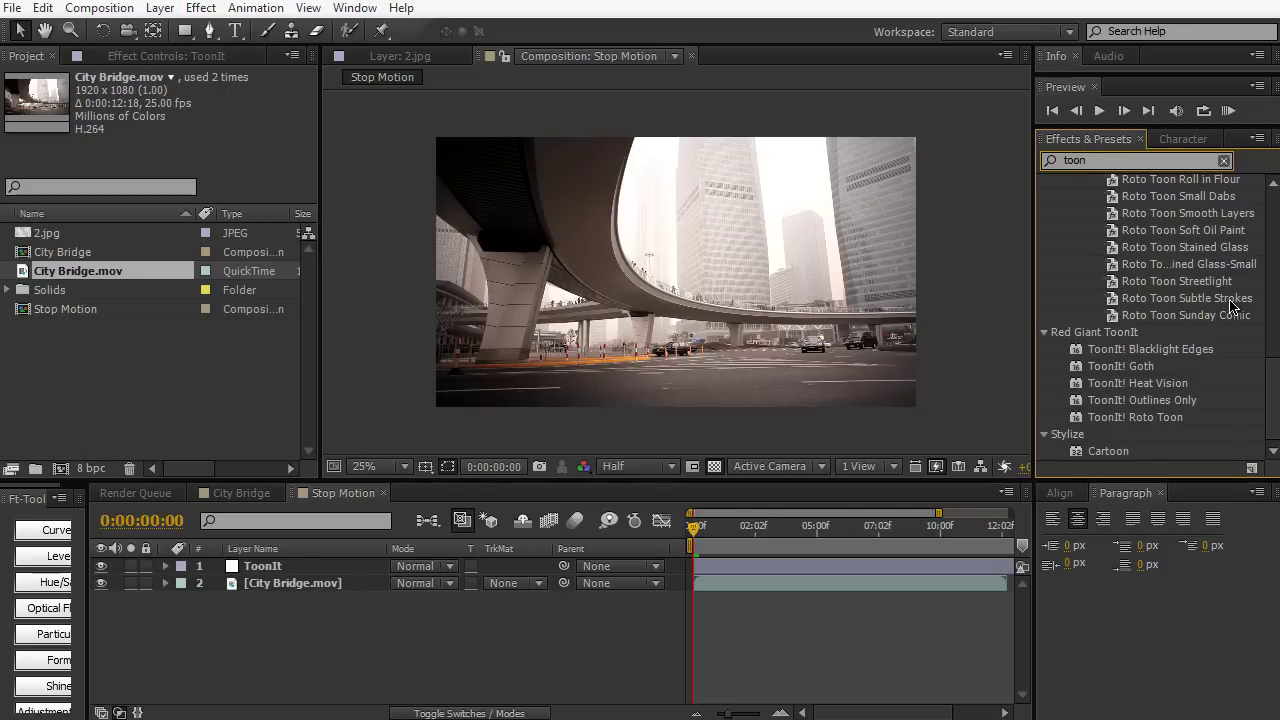
pyautogui.moveTo(1232, 299); pyautogui.dragTo(847, 316)
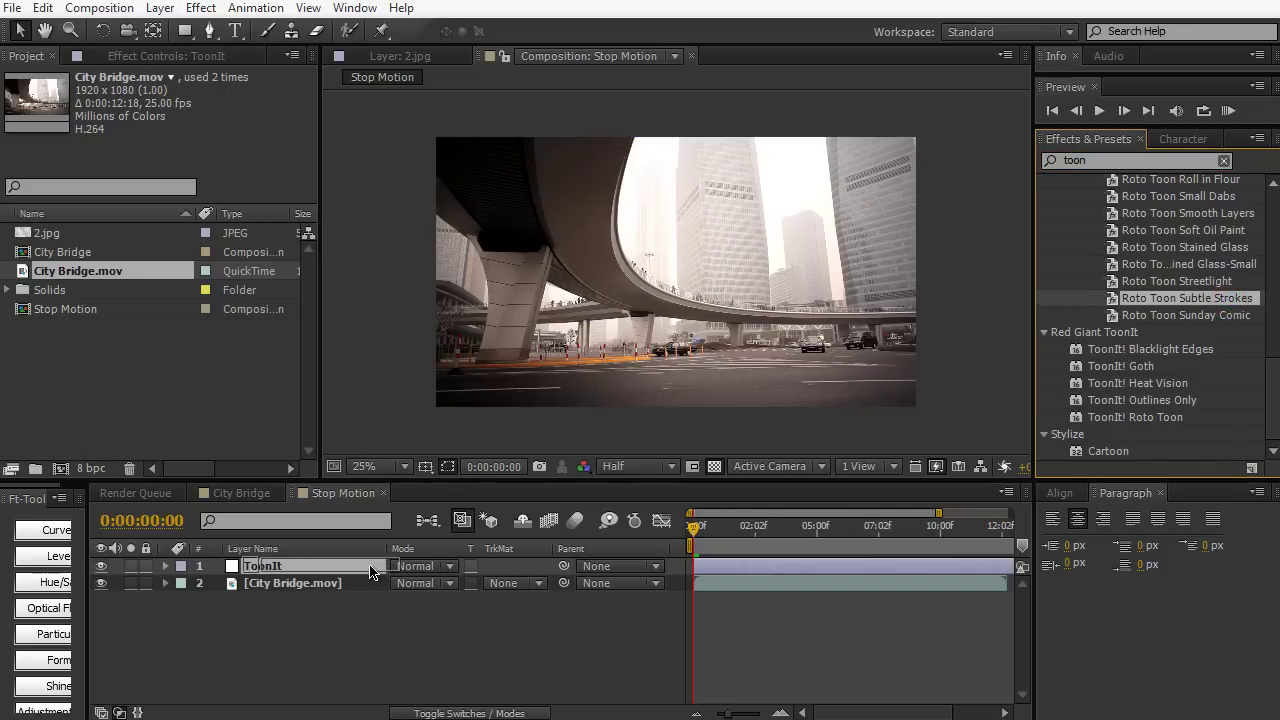
pyautogui.click(370, 568)
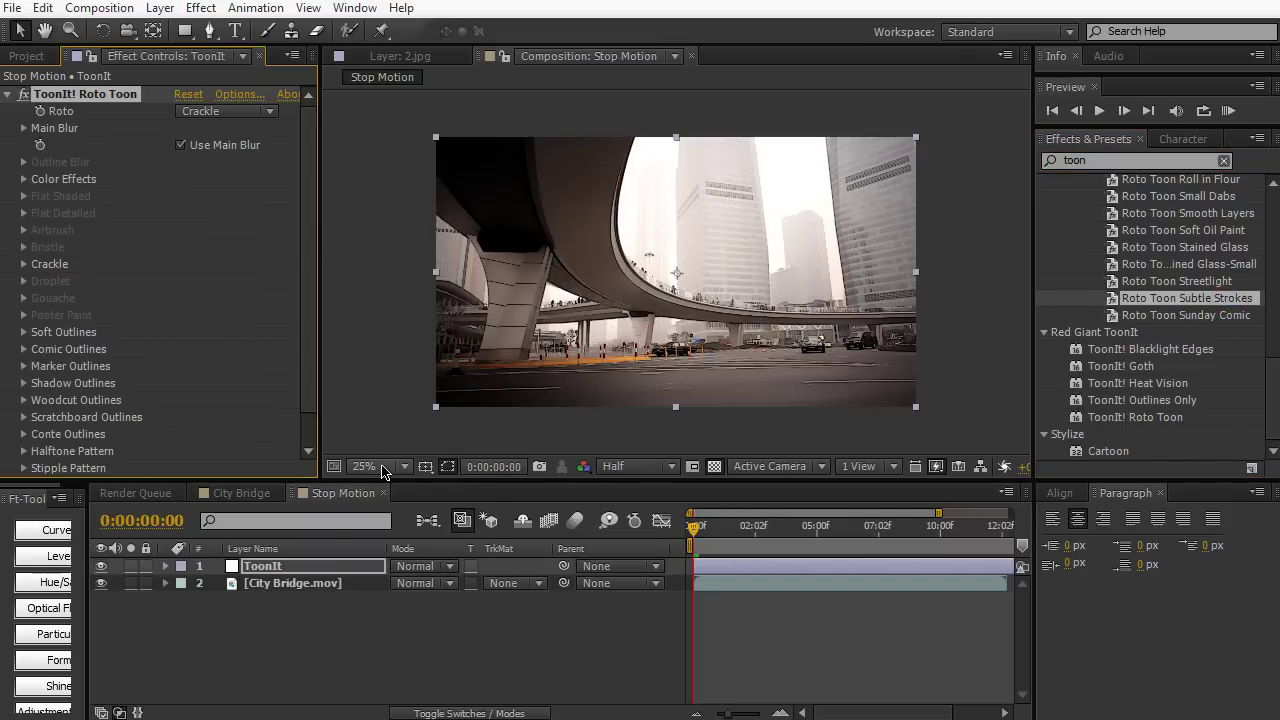
# - Fit Stop Motion to the viewer, compare City Bridge at 0:00:02:01, and show the Project panel
pyautogui.click(383, 467)
pyautogui.click(410, 511)
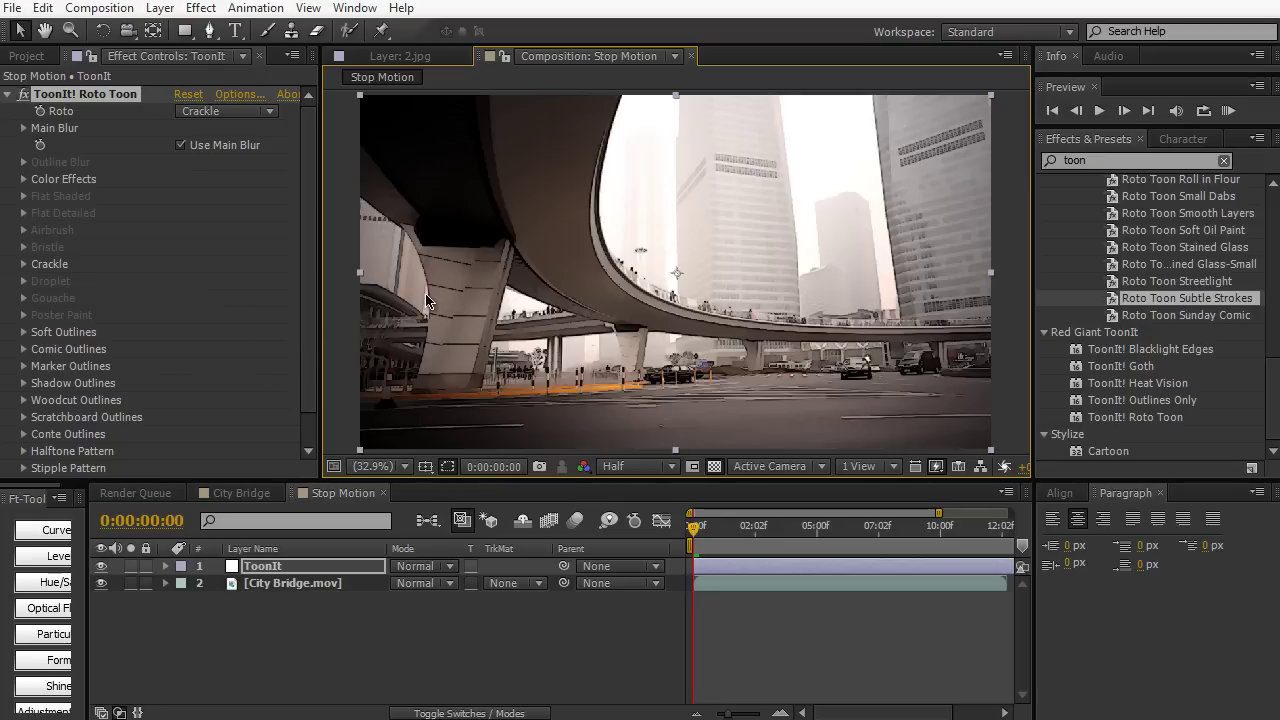
pyautogui.click(213, 492)
pyautogui.moveTo(725, 530); pyautogui.dragTo(815, 532)
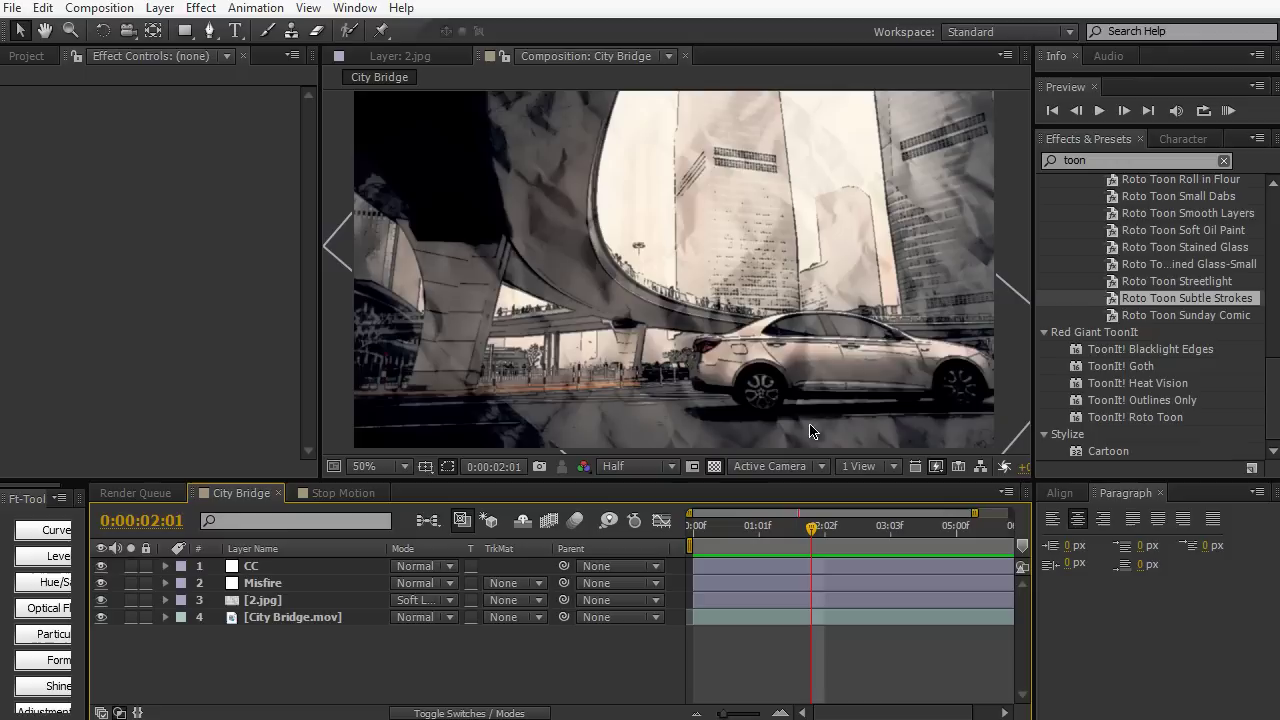
pyautogui.click(358, 490)
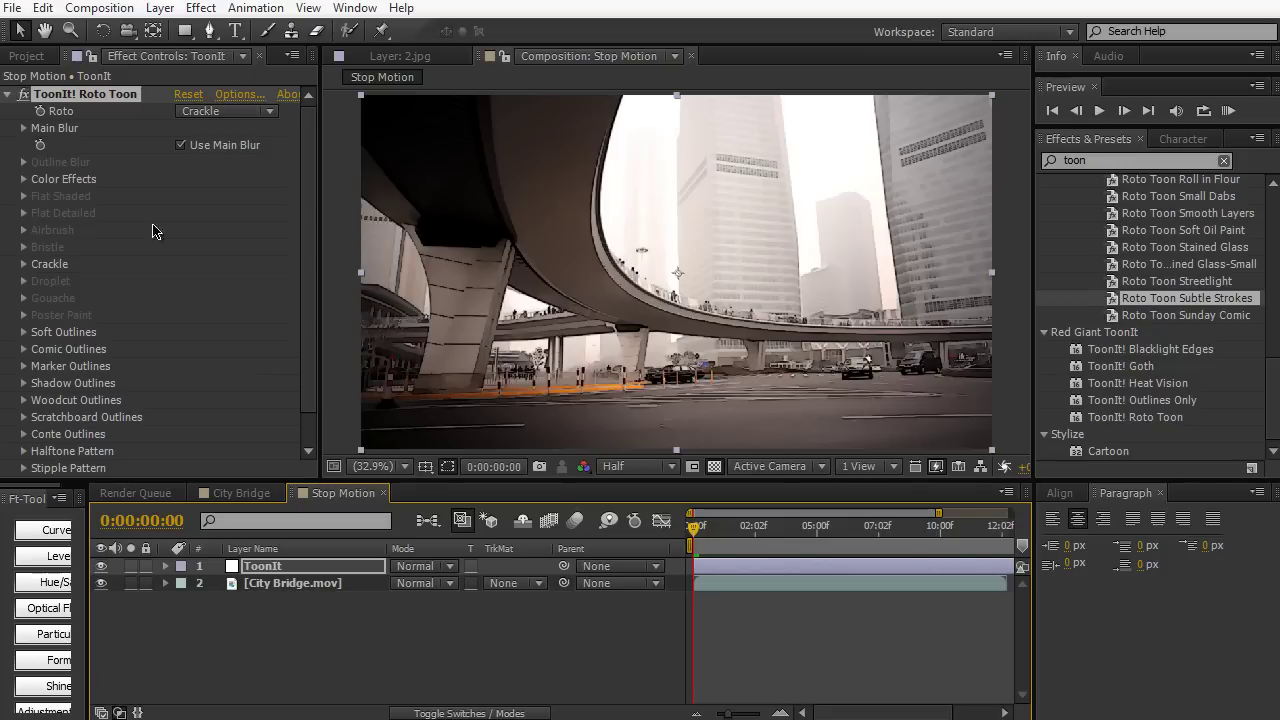
pyautogui.click(50, 56)
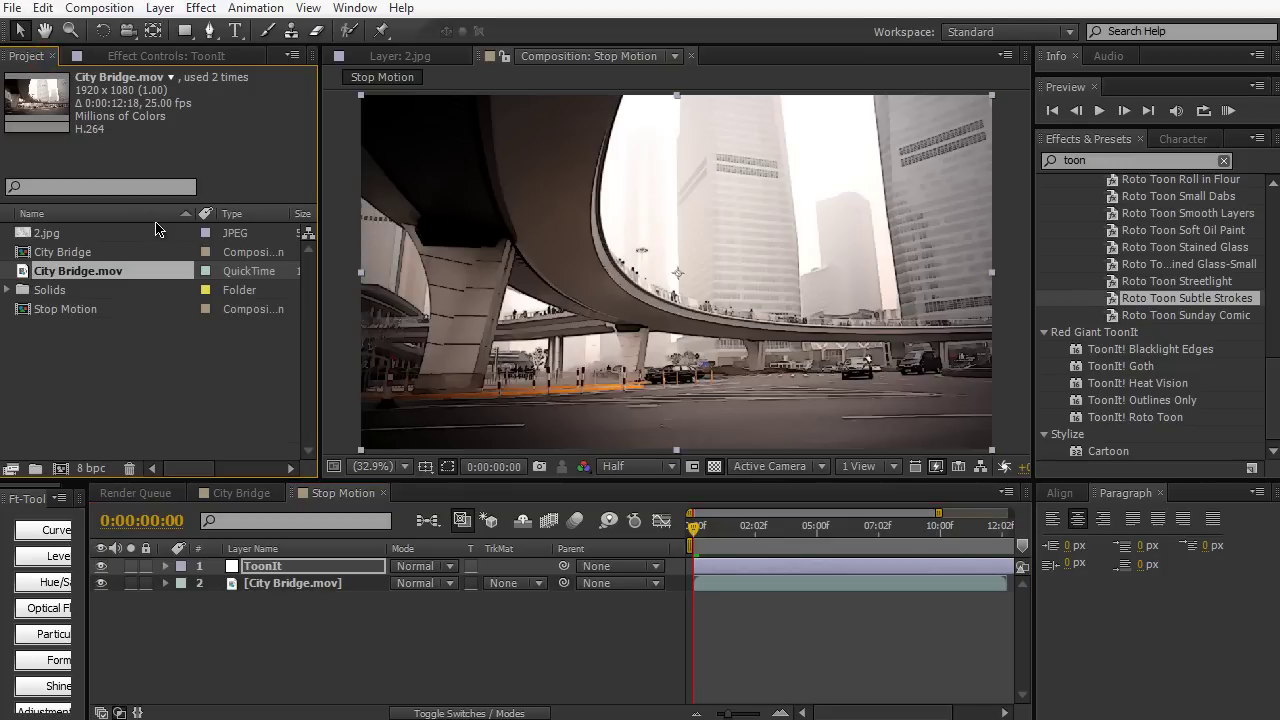
# - Add crumpled paper 2.jpg as the top layer and resize the composition to 1280×720
pyautogui.moveTo(147, 232); pyautogui.dragTo(280, 565)
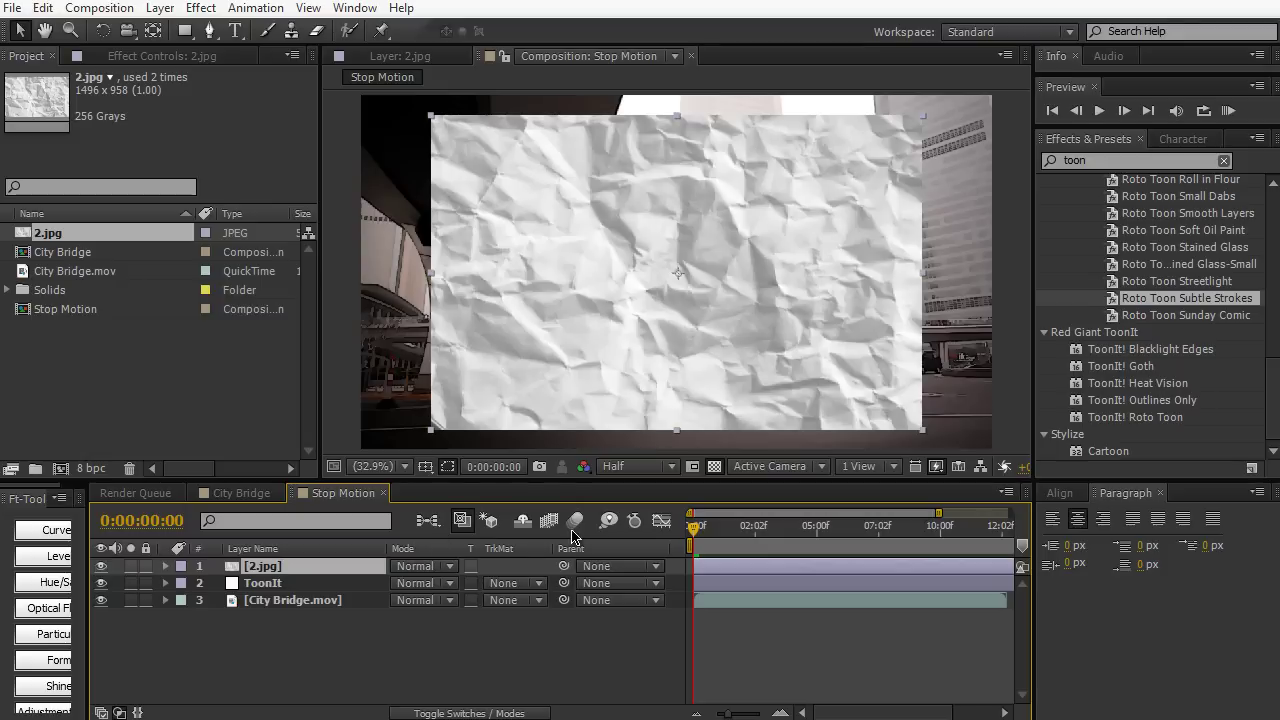
pyautogui.click(305, 636)
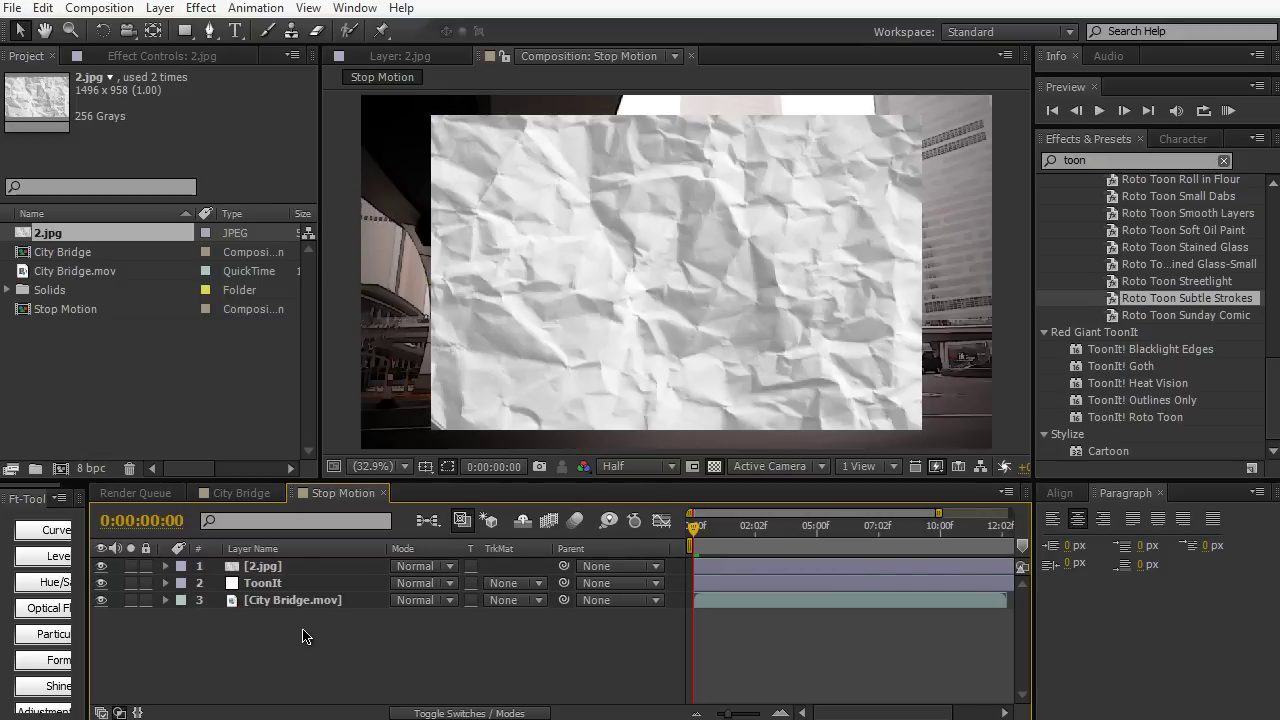
pyautogui.click(125, 7)
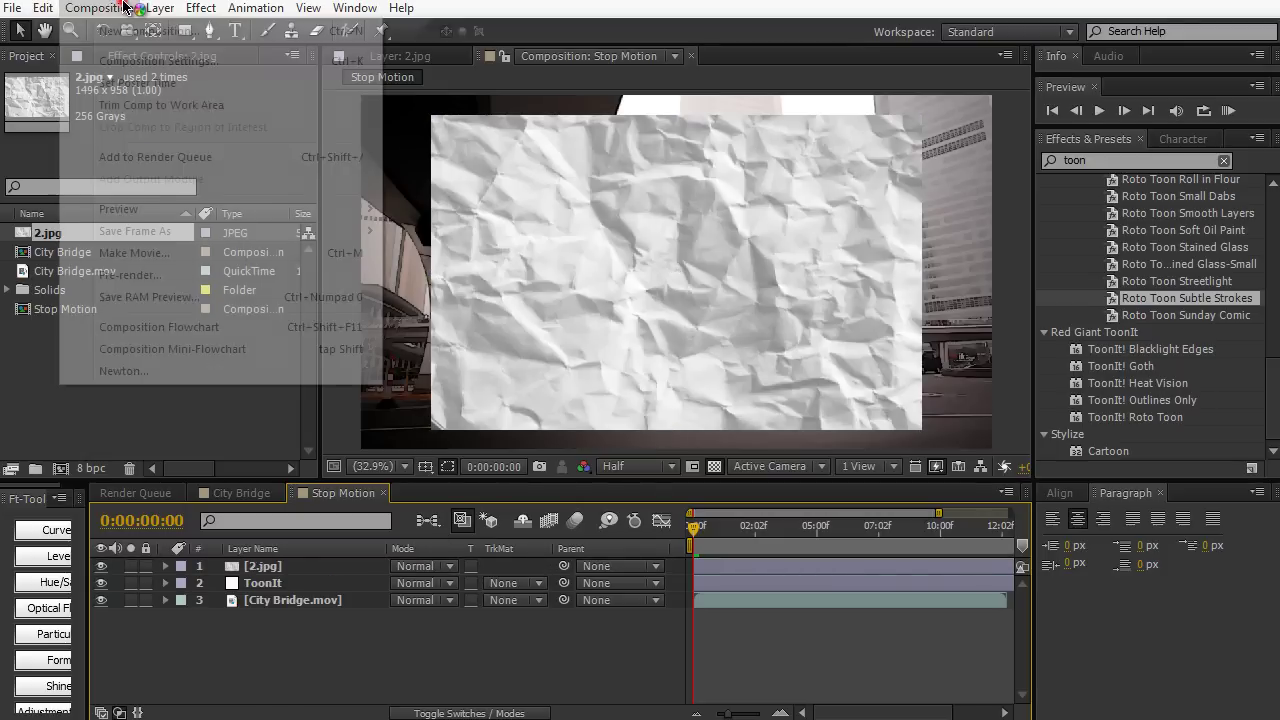
pyautogui.click(128, 60)
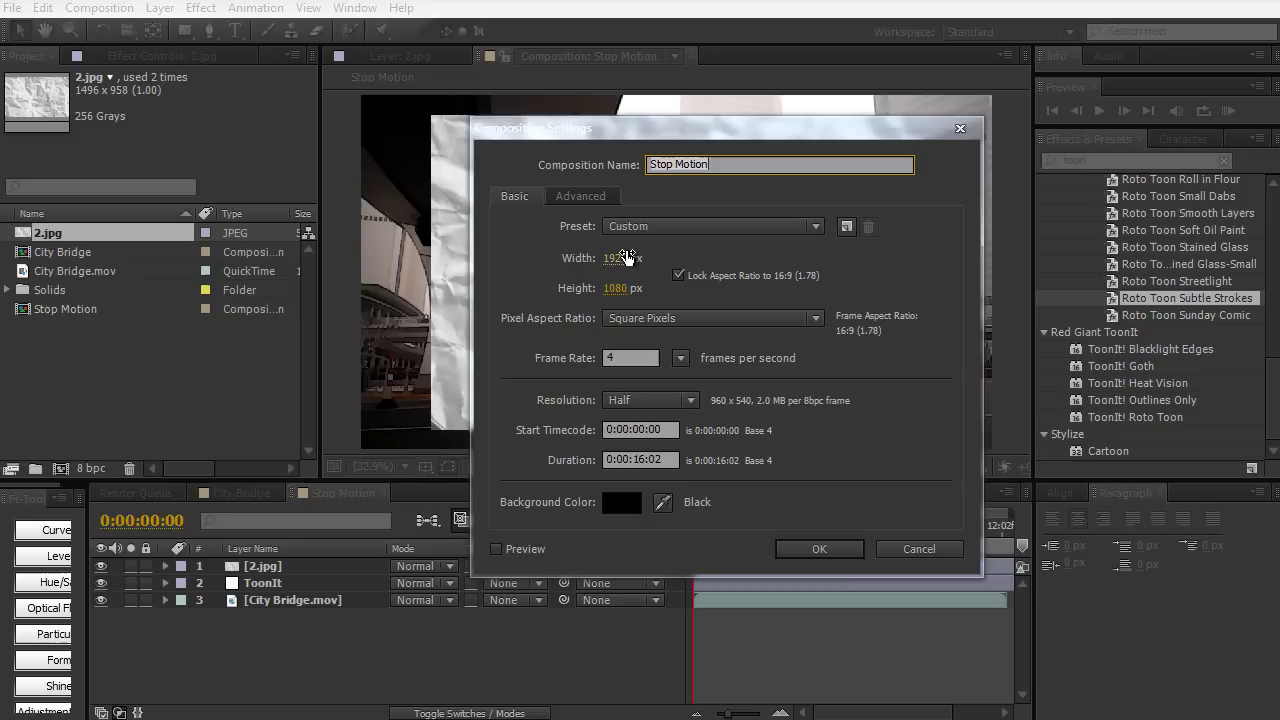
pyautogui.click(620, 258)
pyautogui.write('128')
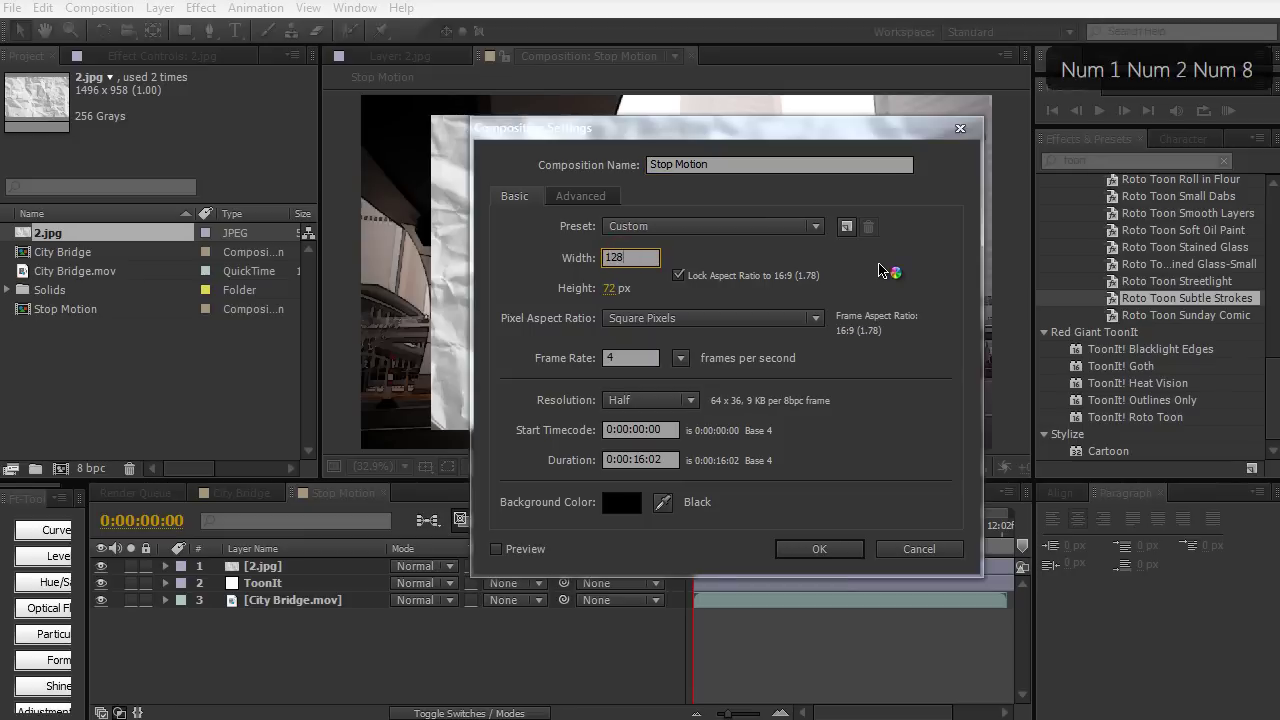
pyautogui.write('0')
pyautogui.press('KP_Enter')
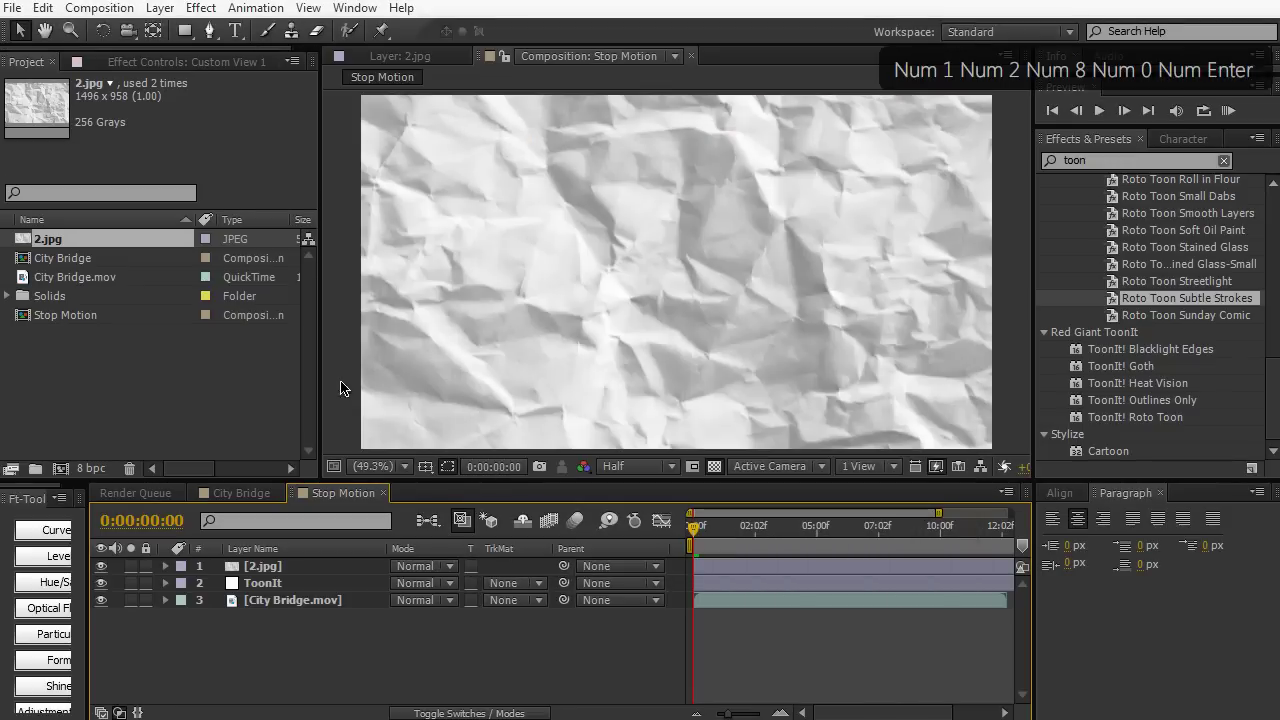
# - Hide the paper layer and scale City Bridge.mov down to 70%
pyautogui.click(101, 566)
pyautogui.click(339, 603)
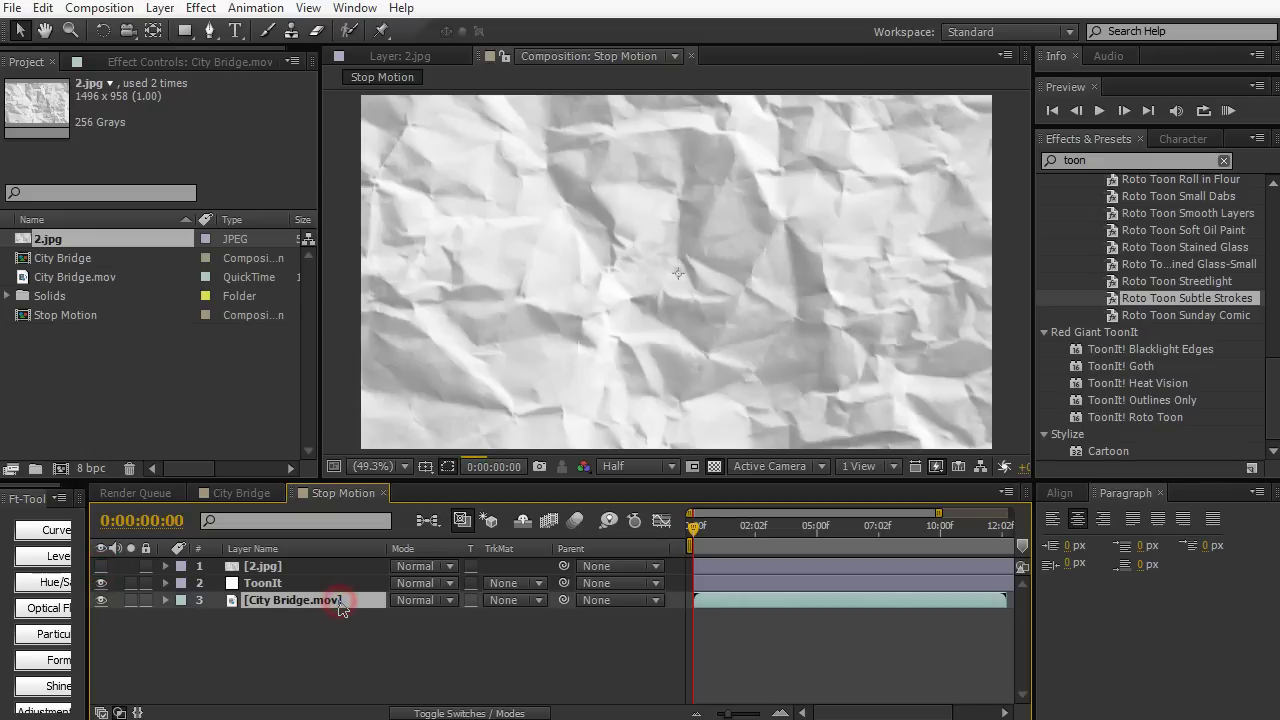
pyautogui.press('s')
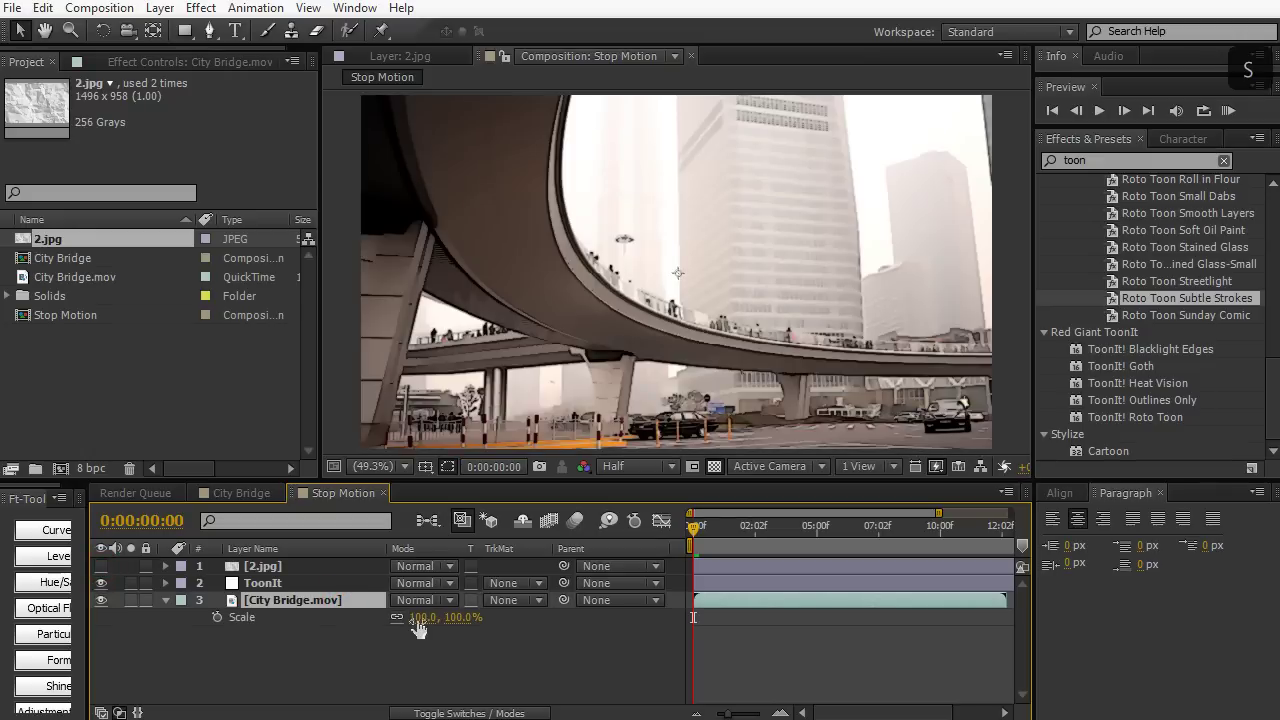
pyautogui.click(416, 618)
pyautogui.moveTo(412, 619); pyautogui.dragTo(390, 620)
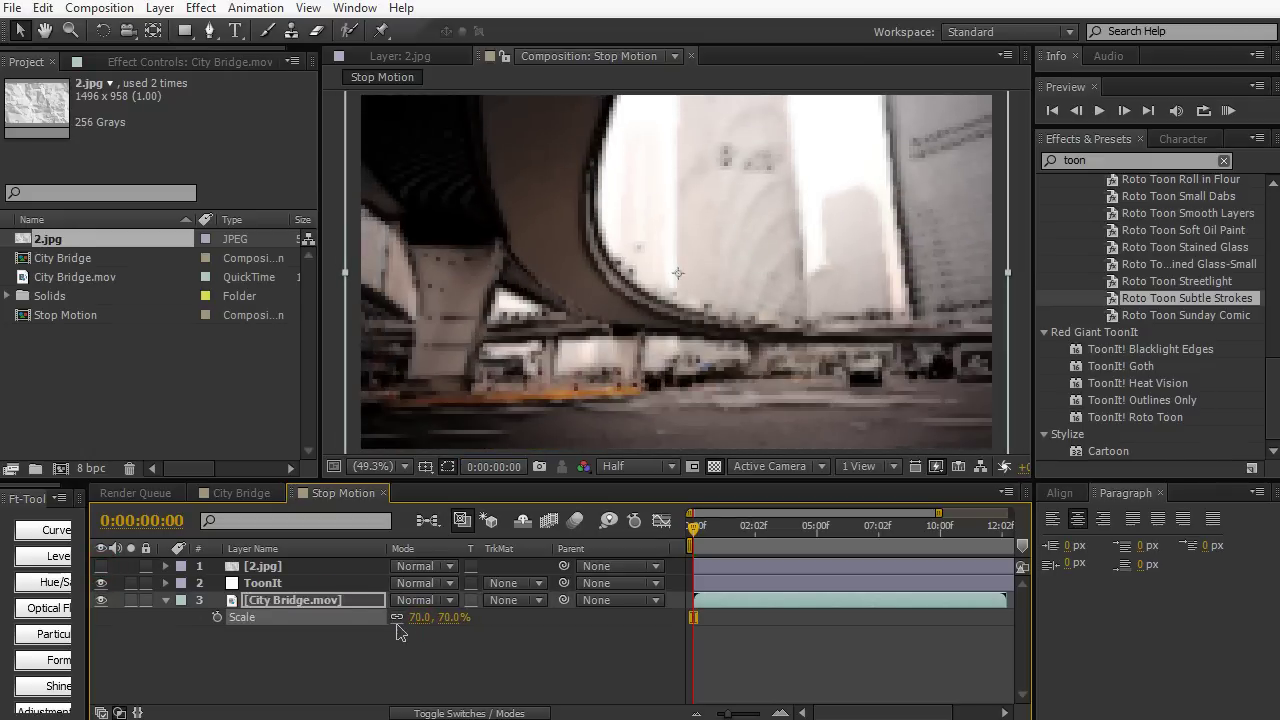
# - Show 2.jpg again and enlarge its Scale to 114%
pyautogui.click(101, 566)
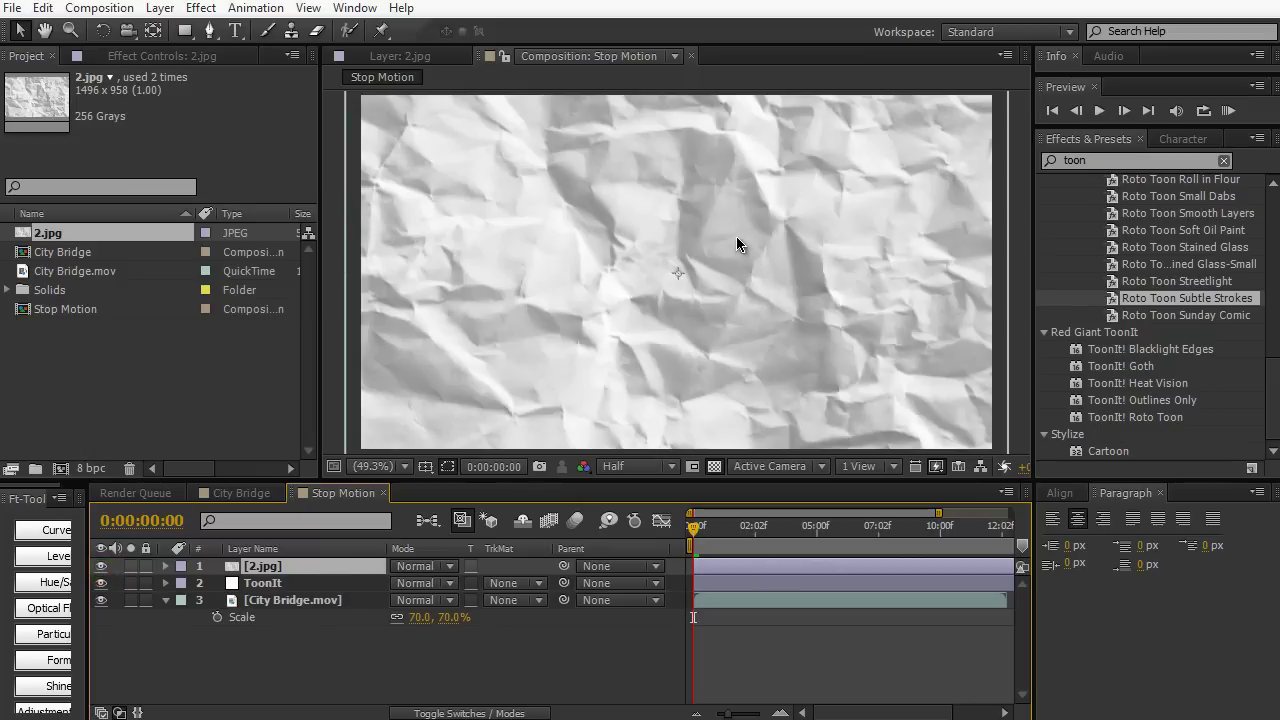
pyautogui.press('s')
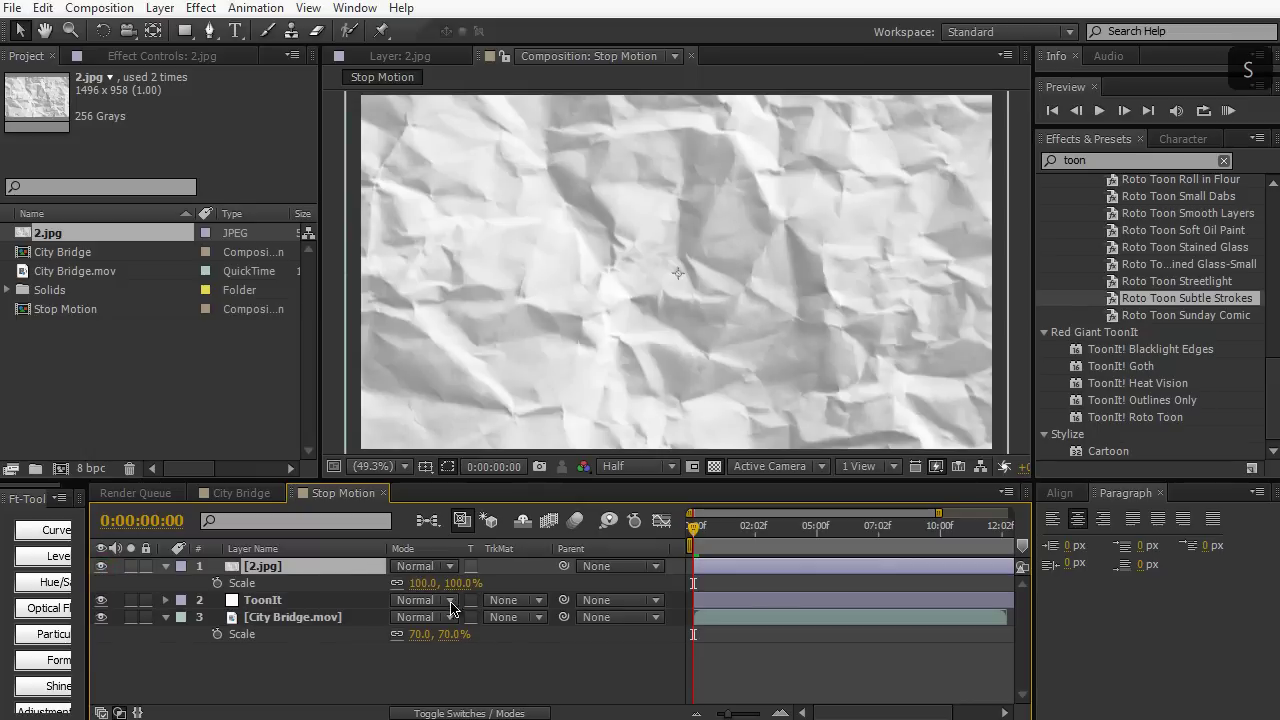
pyautogui.moveTo(420, 584); pyautogui.dragTo(435, 588)
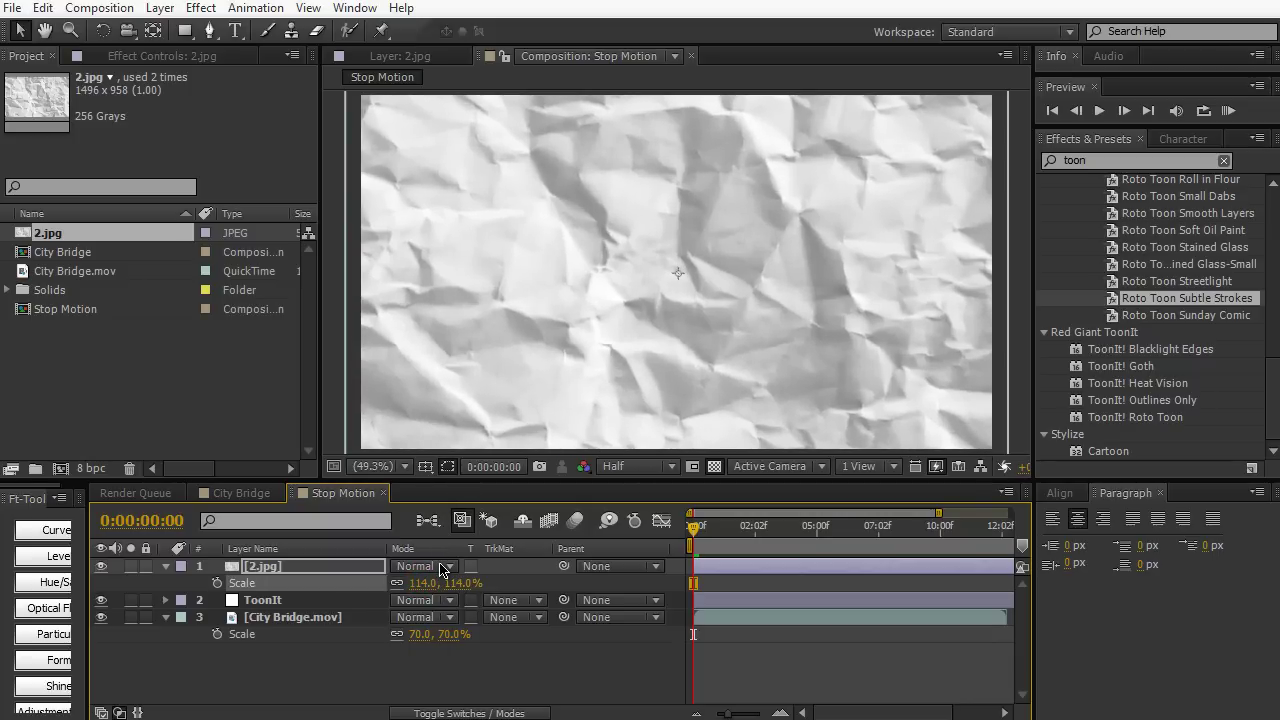
# - Set 2.jpg's blending mode to Soft Light and check the result at 0:00:02:00 and 0:00:03:02
pyautogui.click(440, 567)
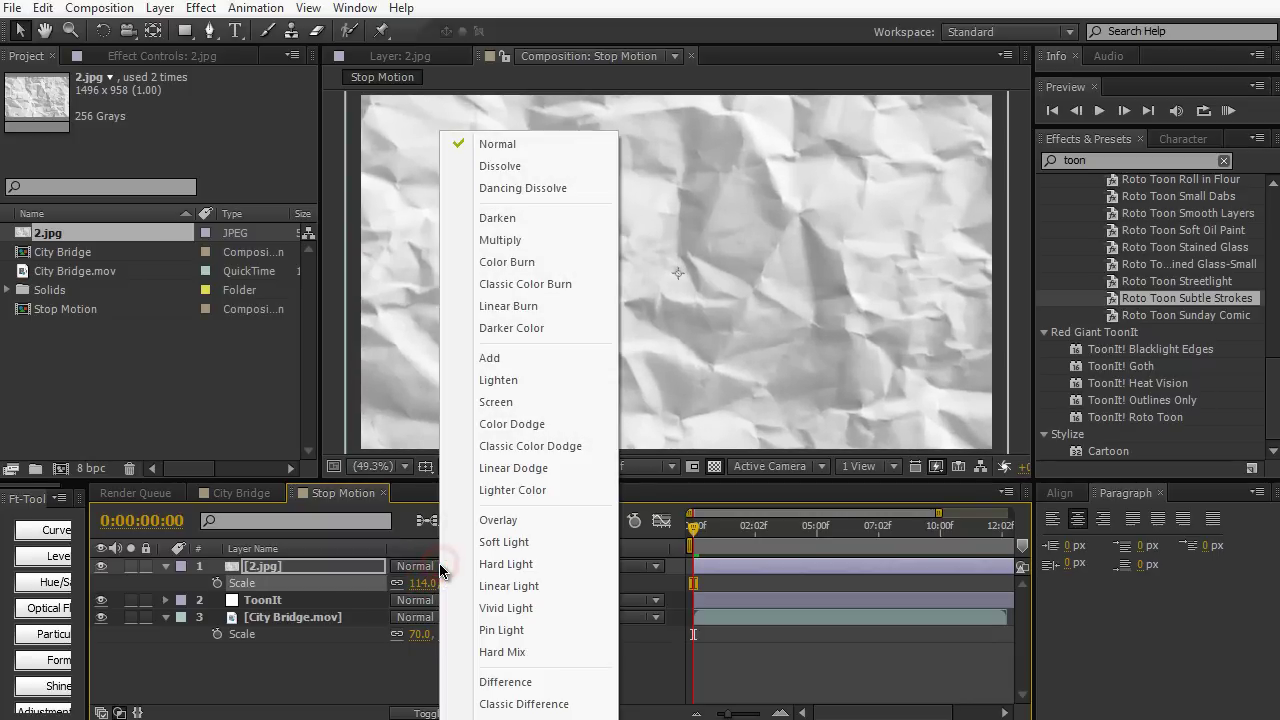
pyautogui.click(495, 457)
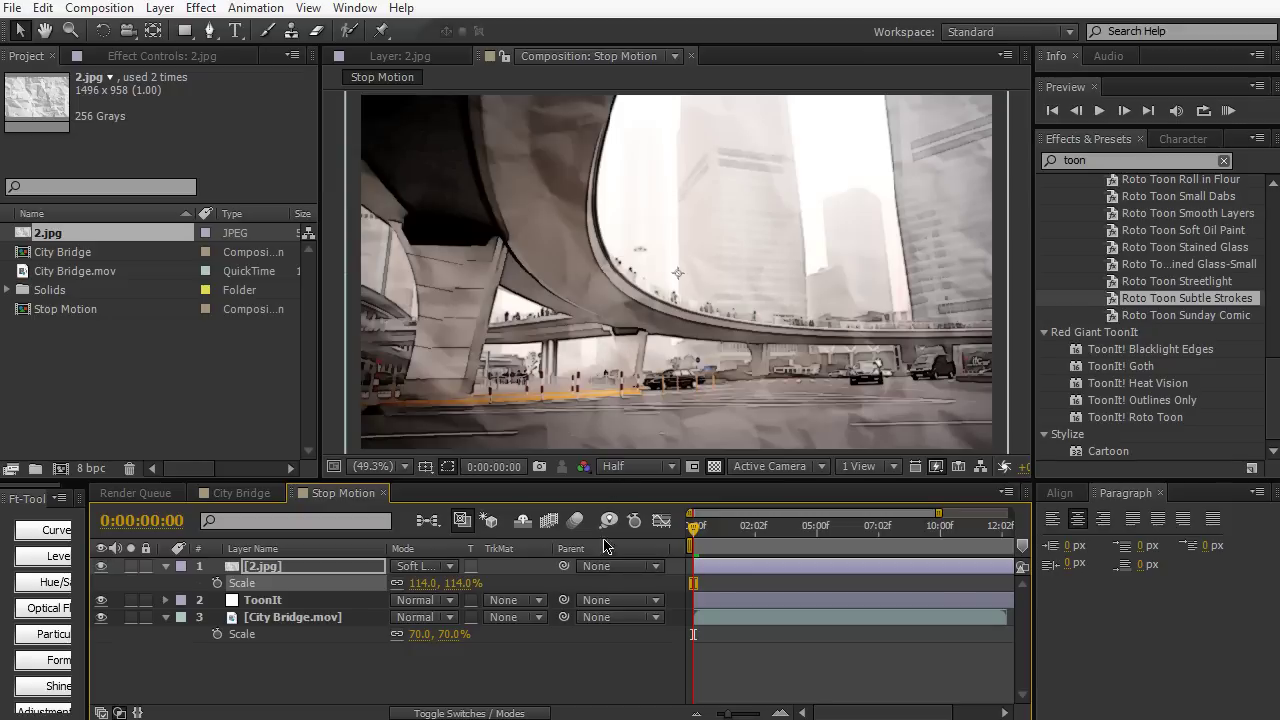
pyautogui.click(743, 530)
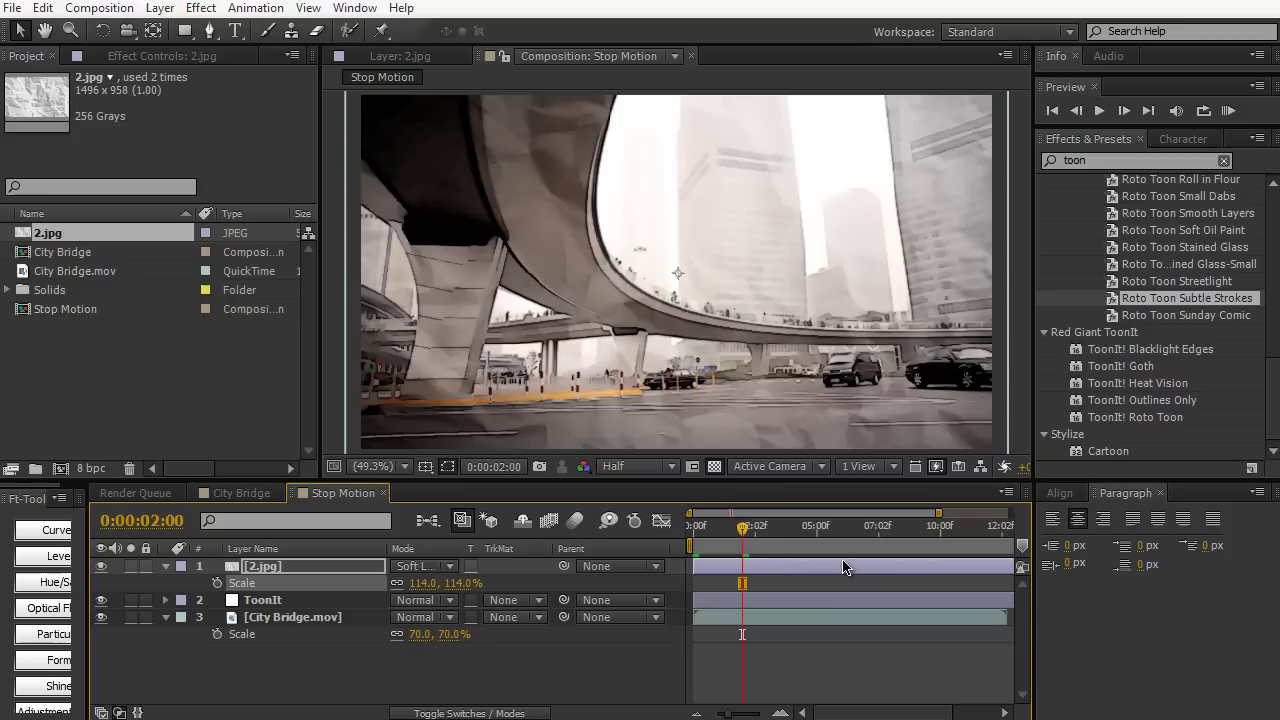
pyautogui.click(760, 527)
pyautogui.click(780, 538)
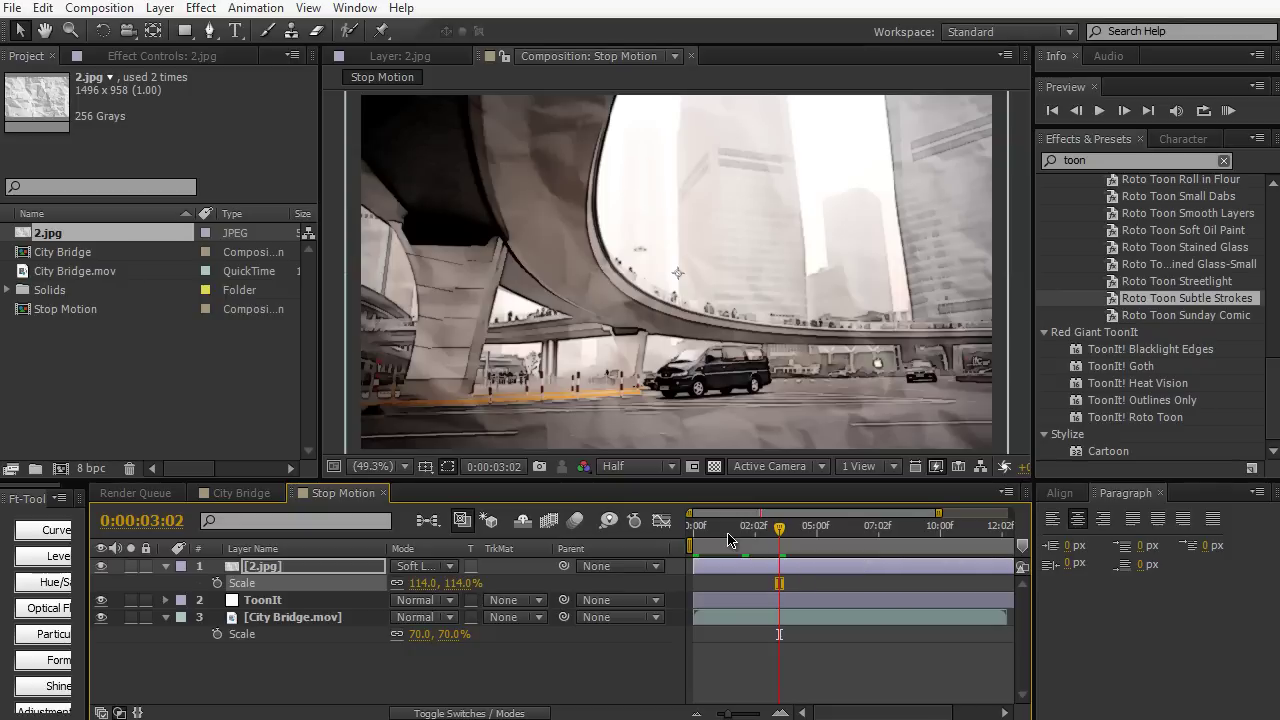
# - Add a wiggle(4,150) expression to the 2.jpg layer's Position
pyautogui.click(273, 567)
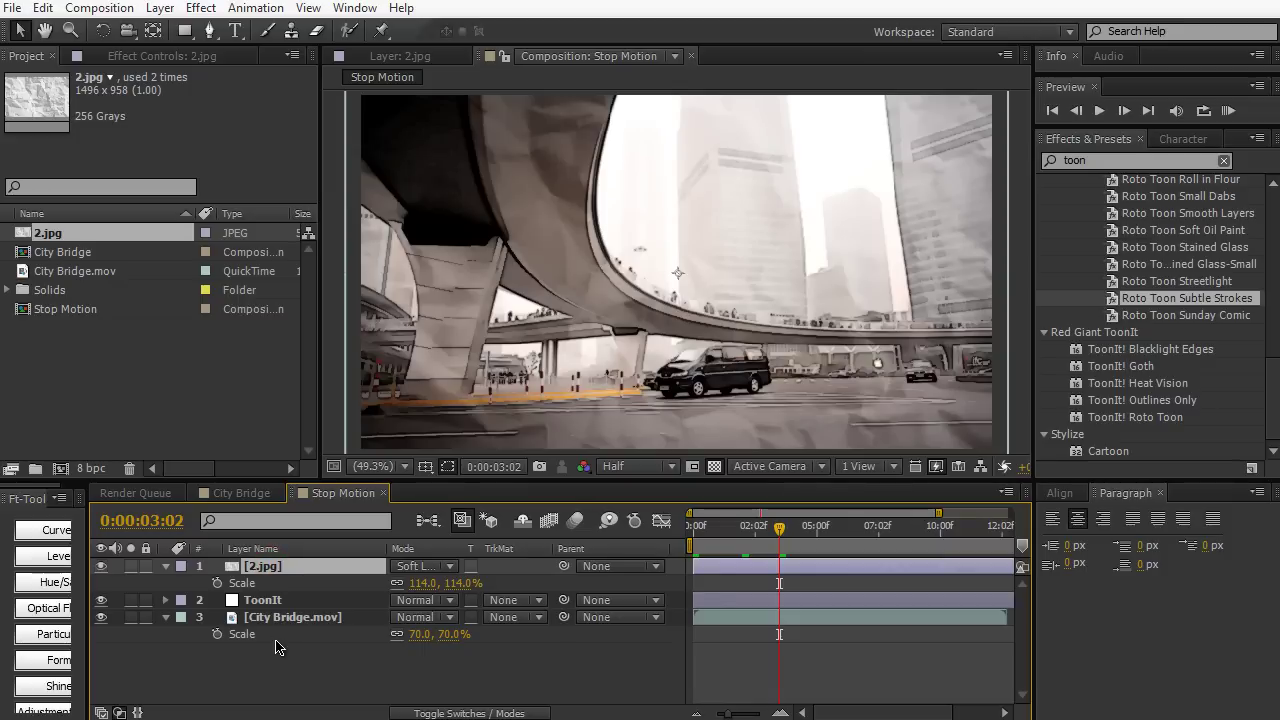
pyautogui.press('p')
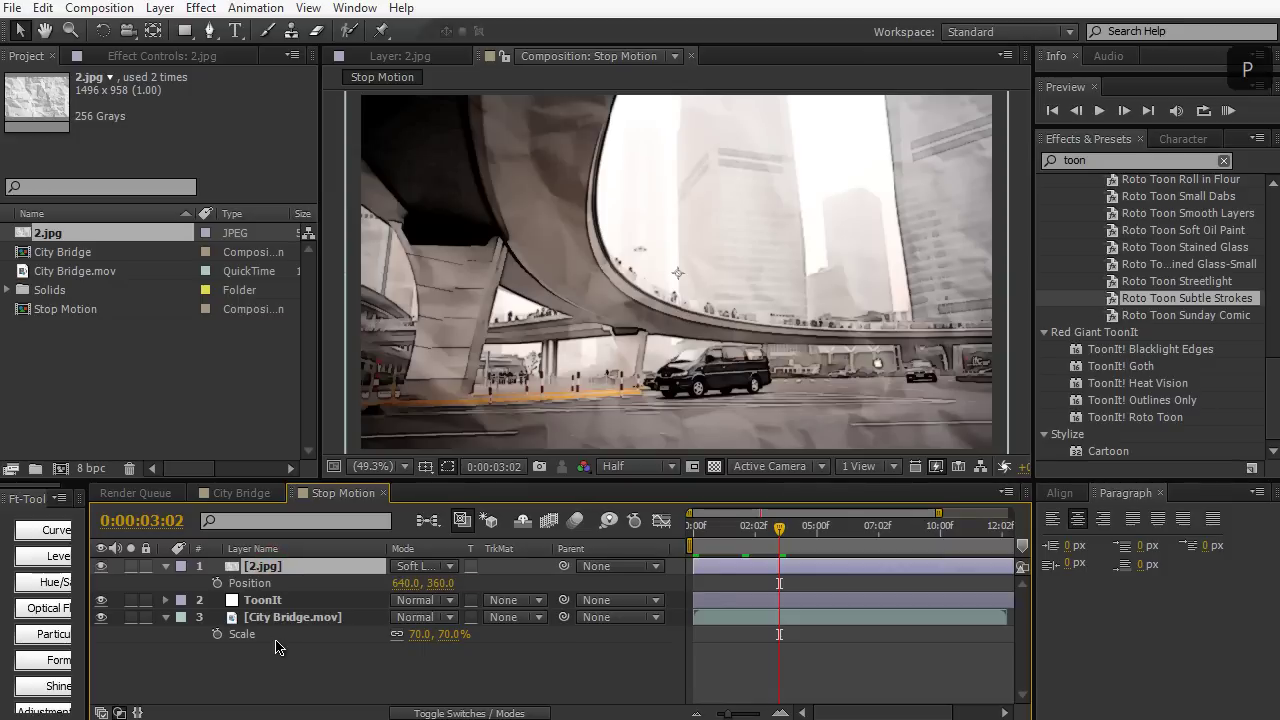
pyautogui.keyDown('alt'); pyautogui.click(217, 583); pyautogui.keyUp('alt')
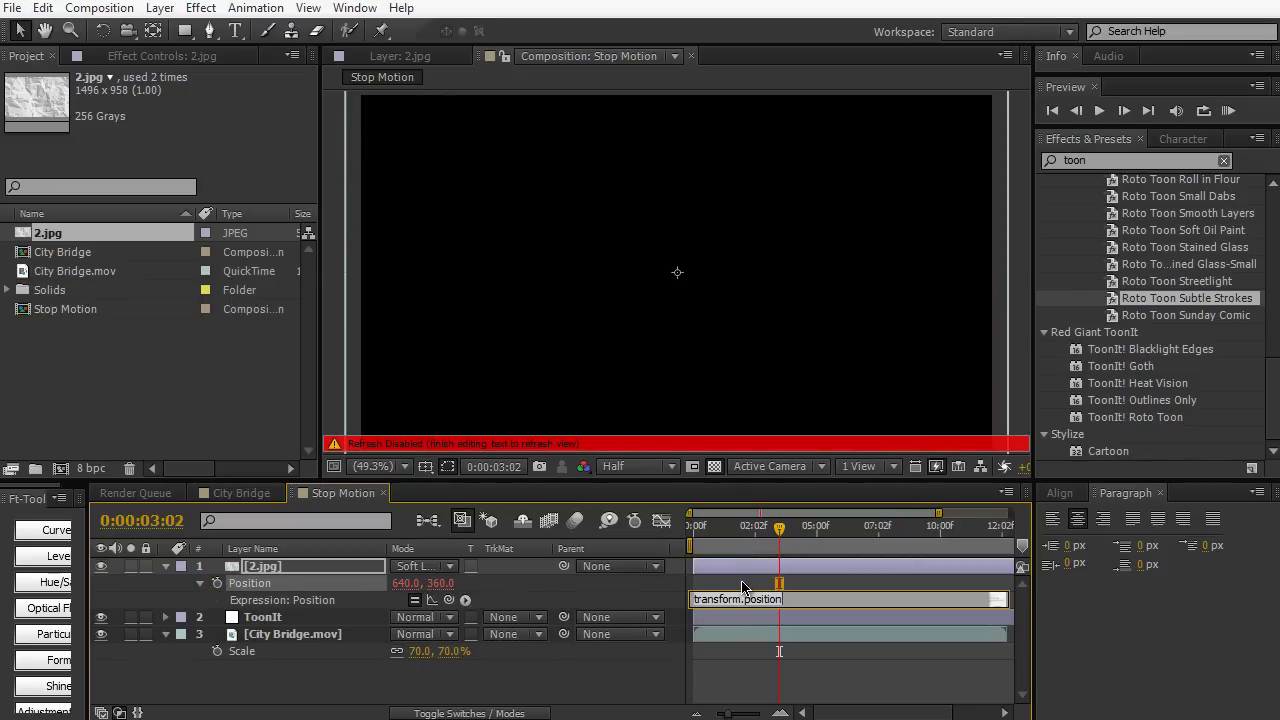
pyautogui.write('wiggle(4')
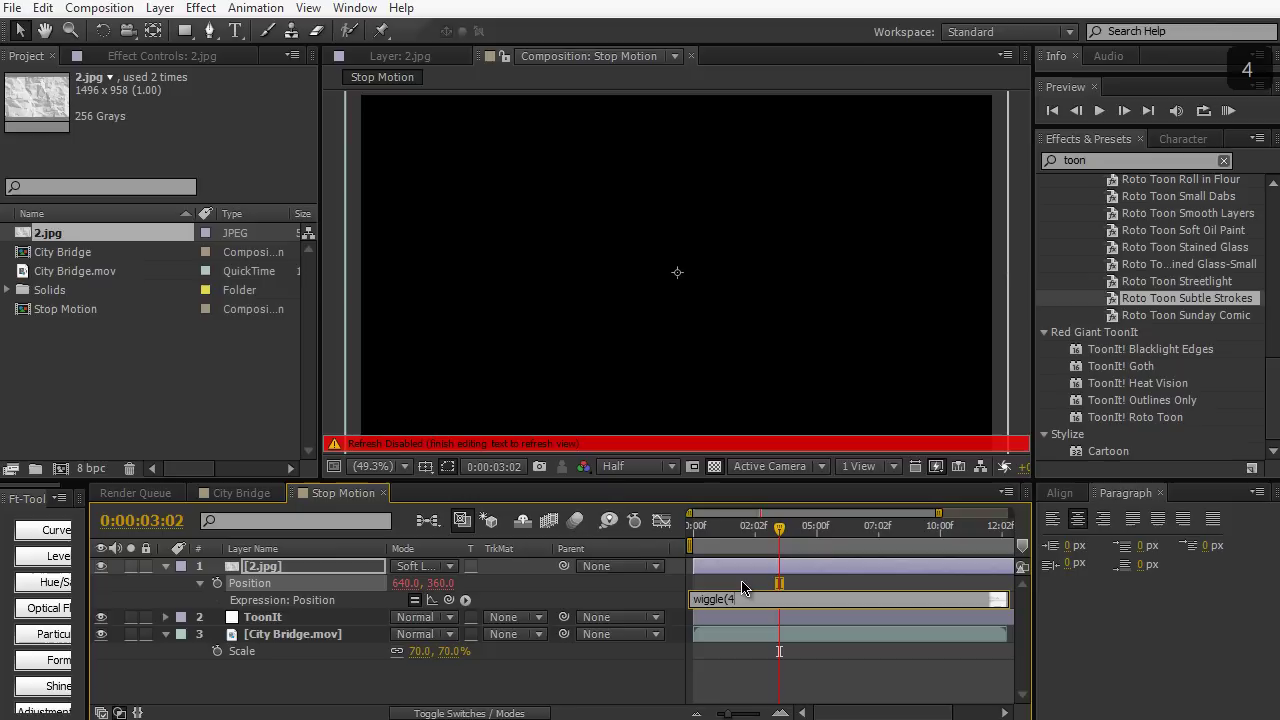
pyautogui.write(',150')
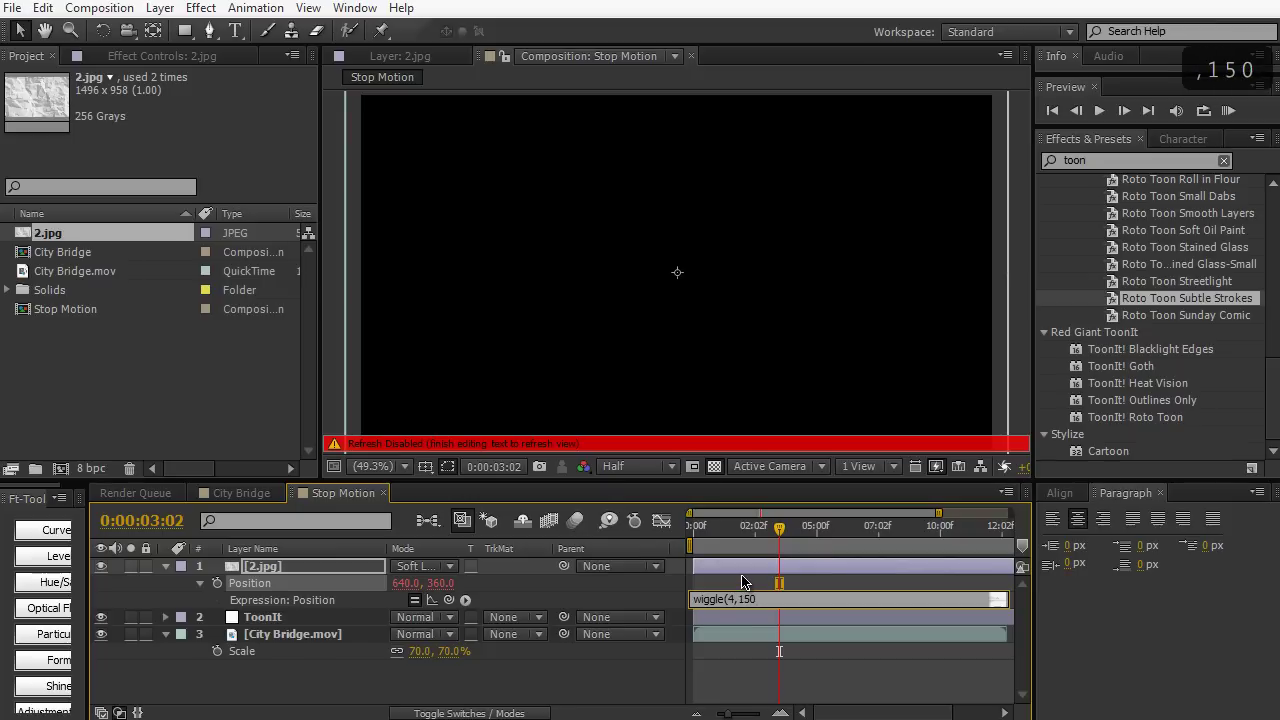
pyautogui.write(')')
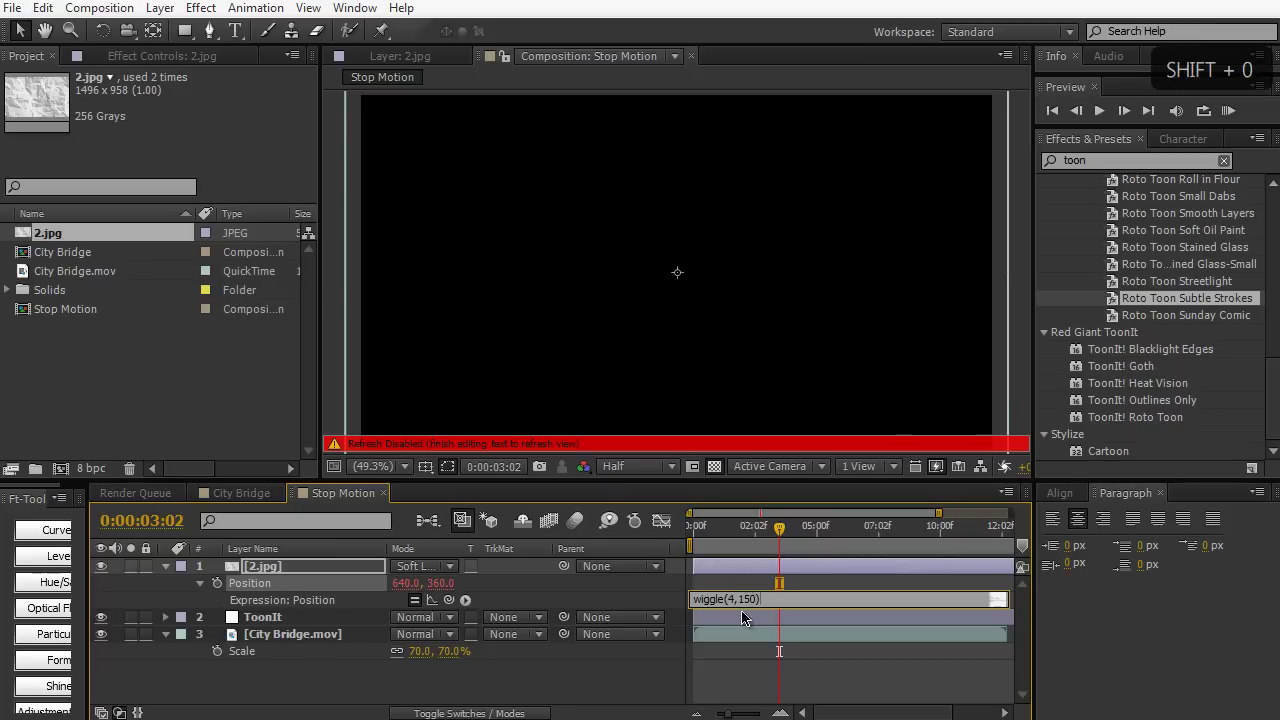
pyautogui.click(742, 617)
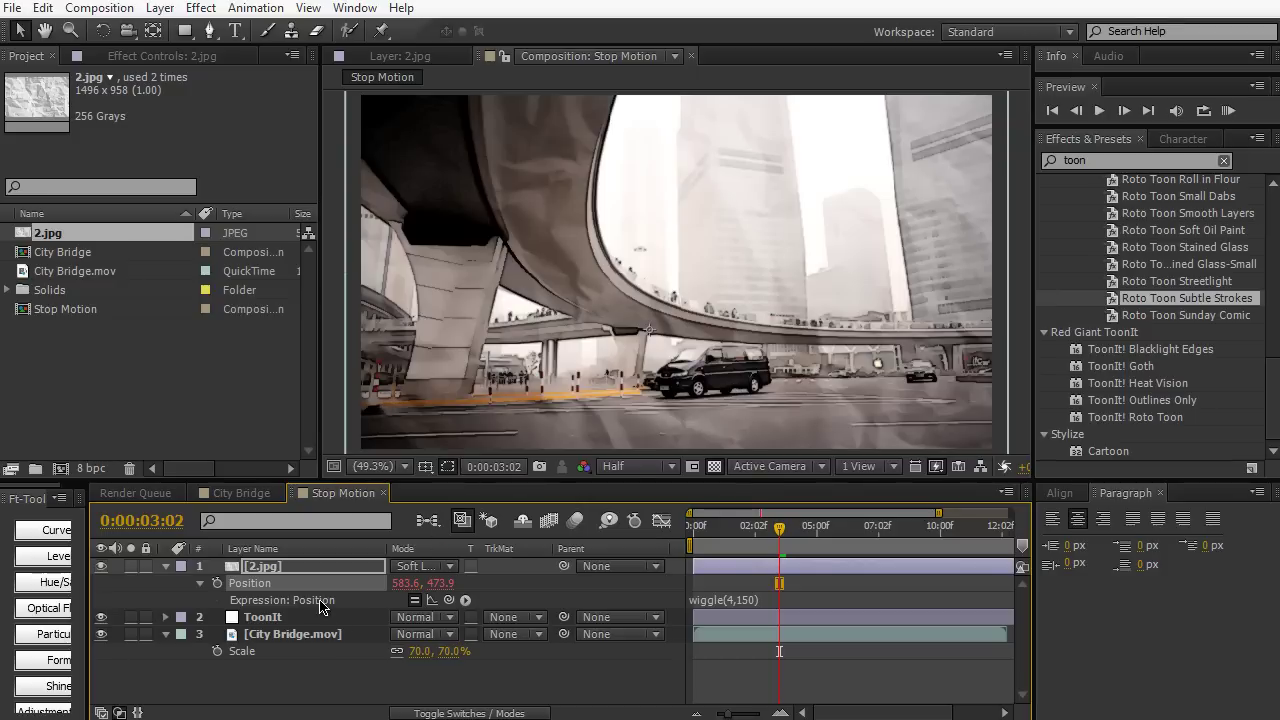
# - Drive 2.jpg's Rotation with a wiggle(4,100) expression and scrub the timeline to check it
pyautogui.press('r')
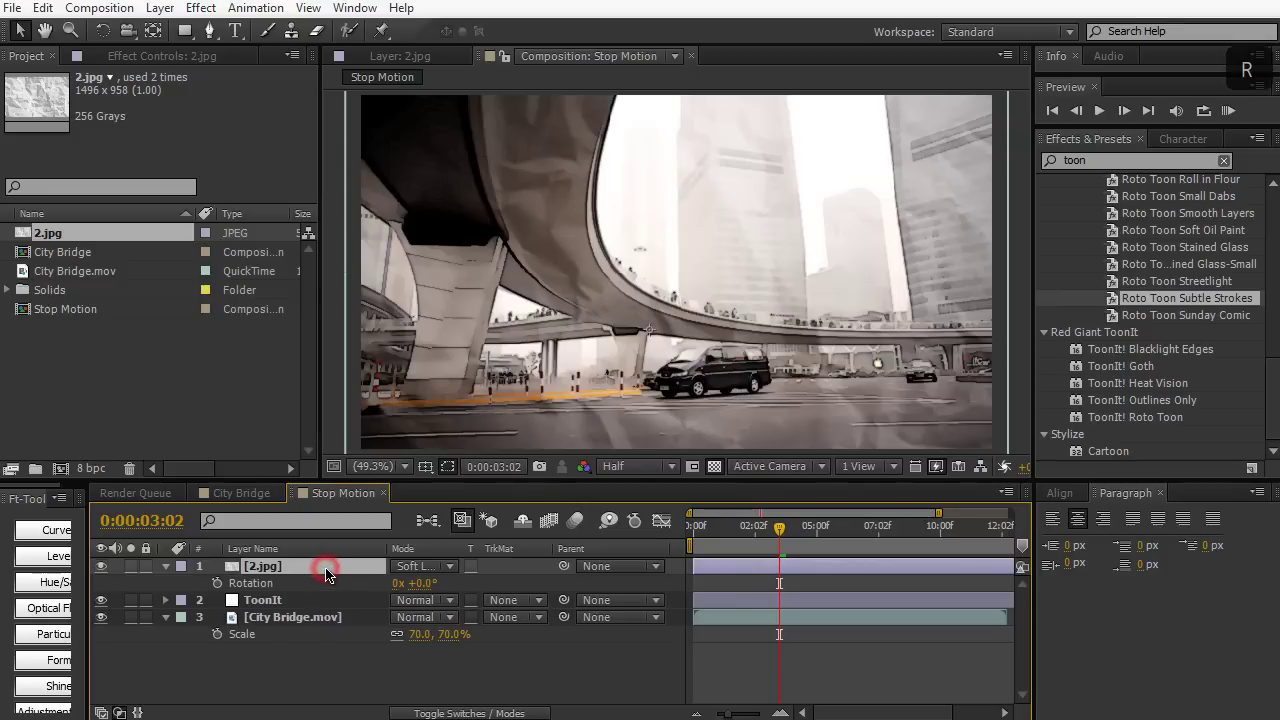
pyautogui.keyDown('alt'); pyautogui.click(217, 583); pyautogui.keyUp('alt')
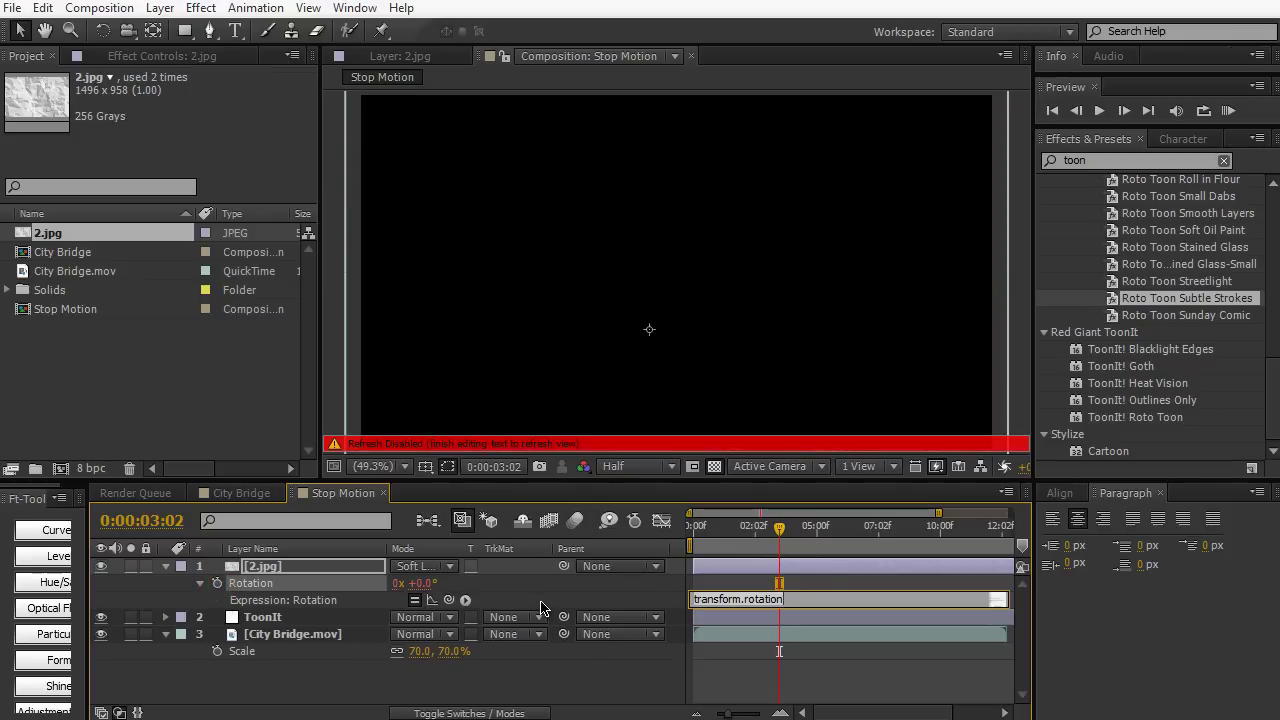
pyautogui.write('wiggle(P')
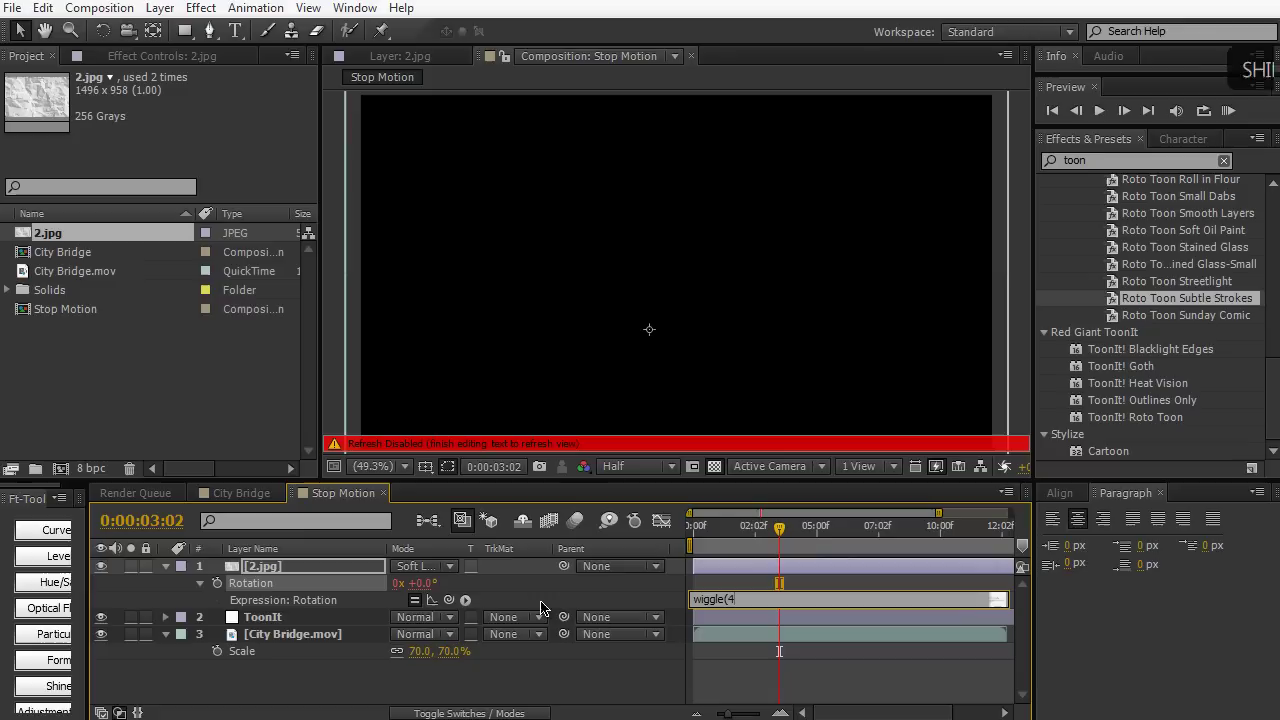
pyautogui.write('4,')
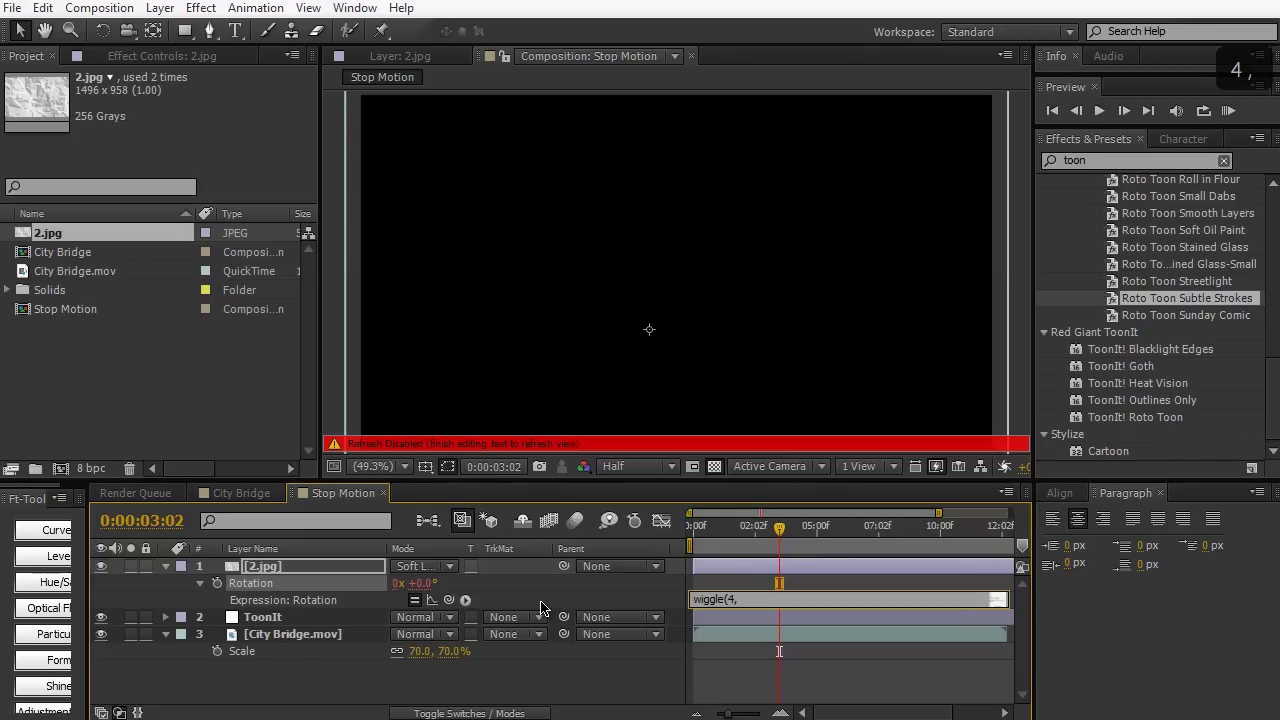
pyautogui.write('100)')
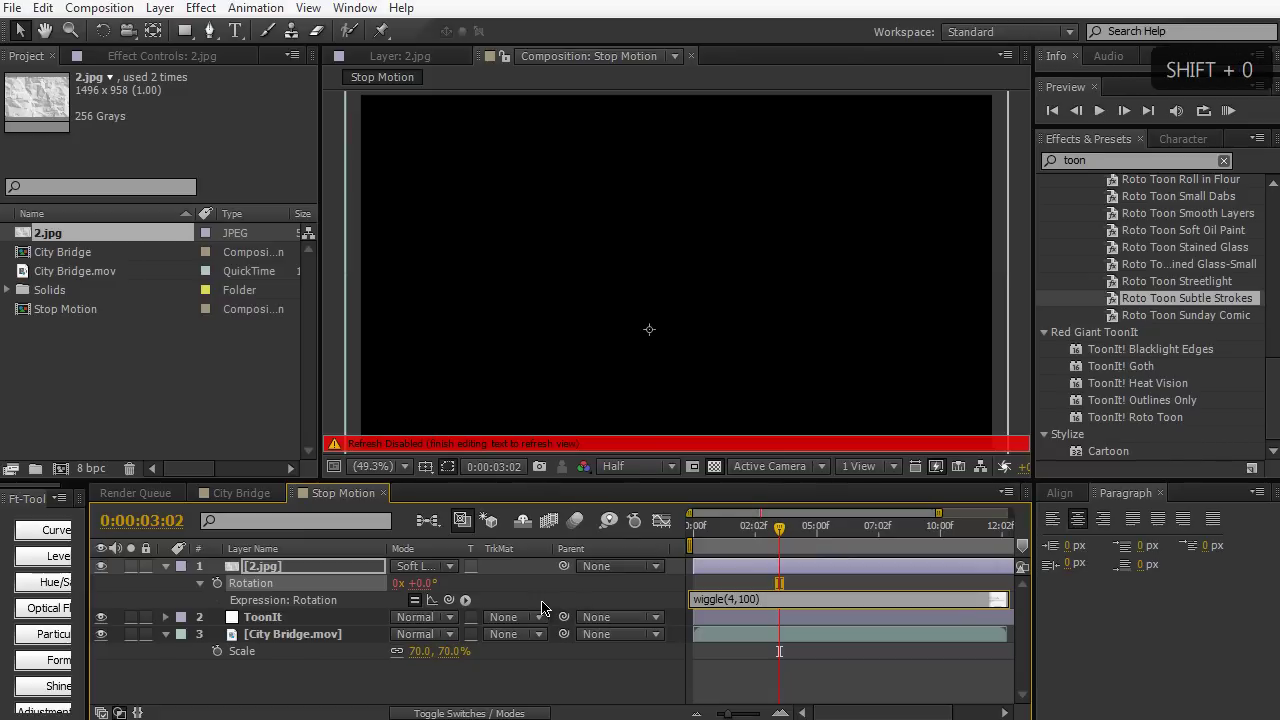
pyautogui.click(626, 354)
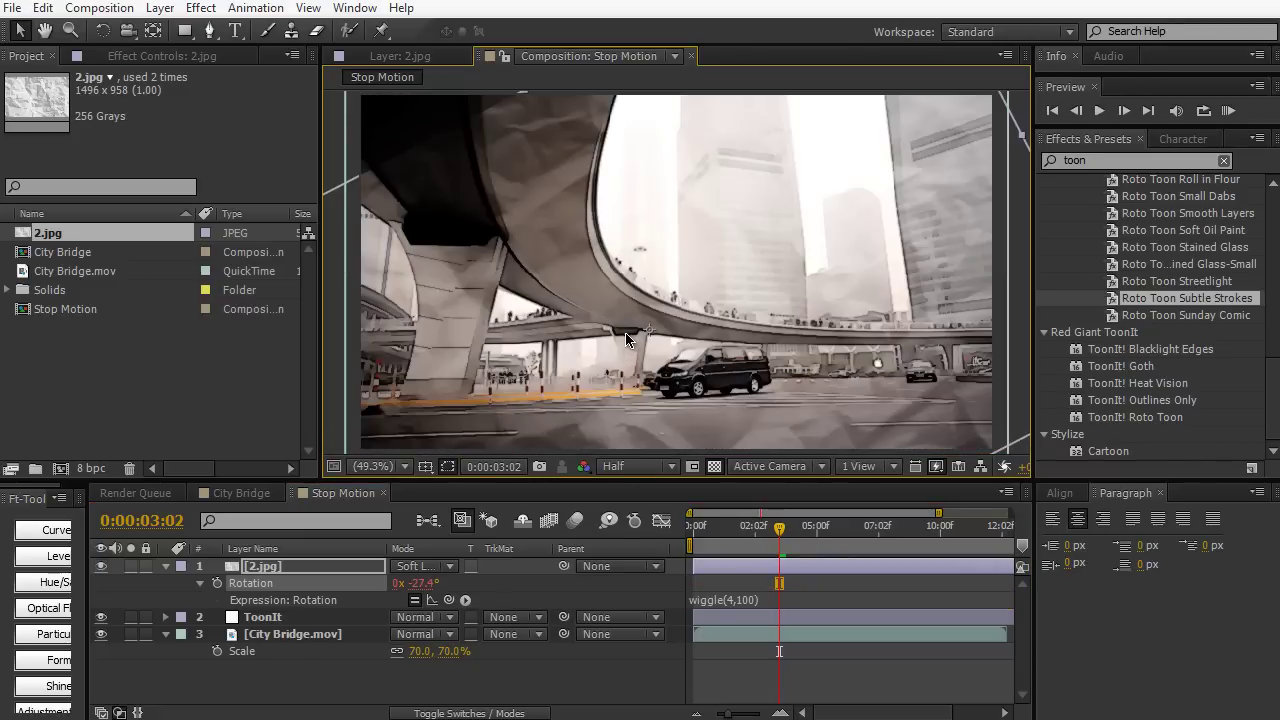
pyautogui.scroll(-2, 625, 332)
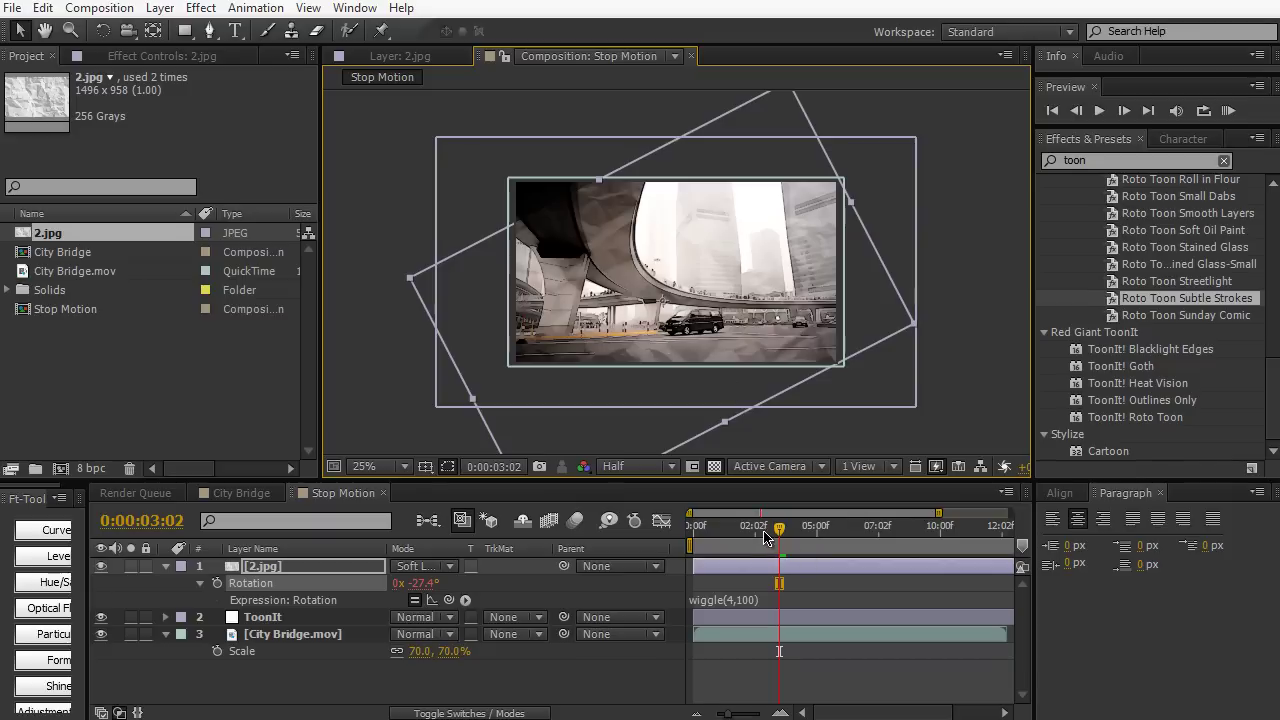
pyautogui.moveTo(765, 538); pyautogui.dragTo(812, 520)
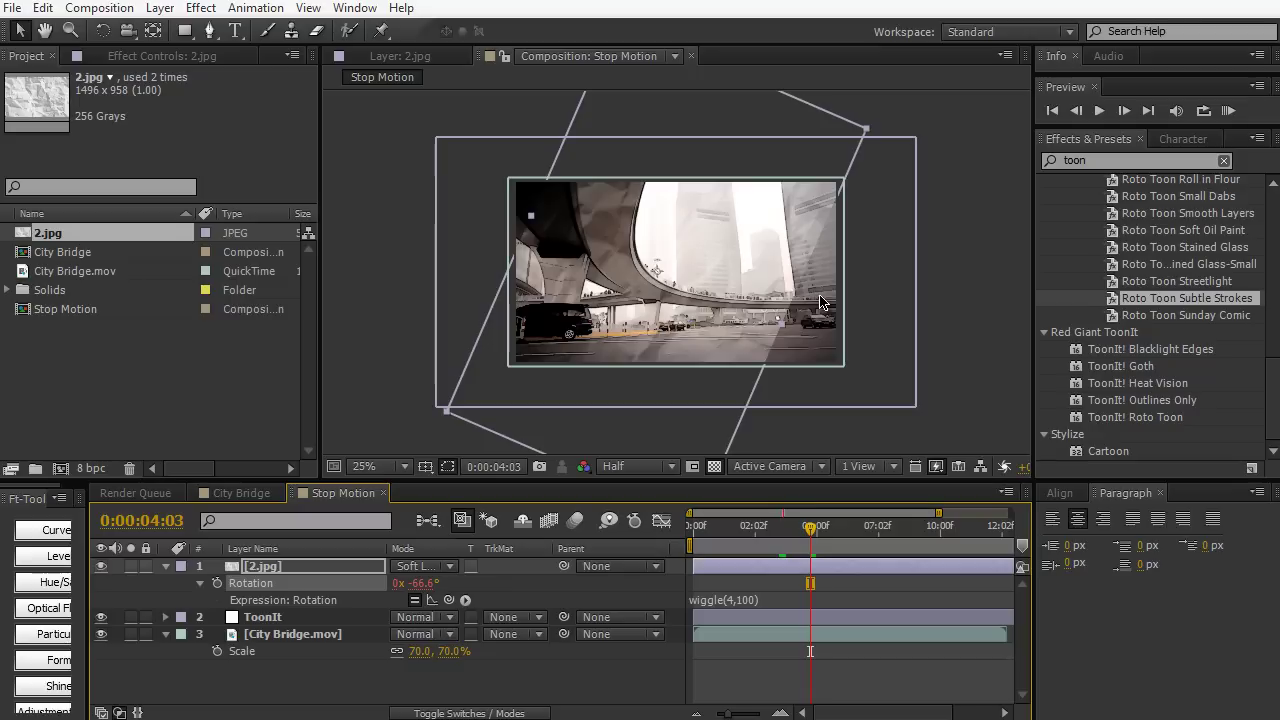
# - Apply Motion Tile to 2.jpg with Output Width 590 and Output Height 580
pyautogui.click(1127, 160)
pyautogui.hotkey('ctrl', 'a')
pyautogui.write('motion')
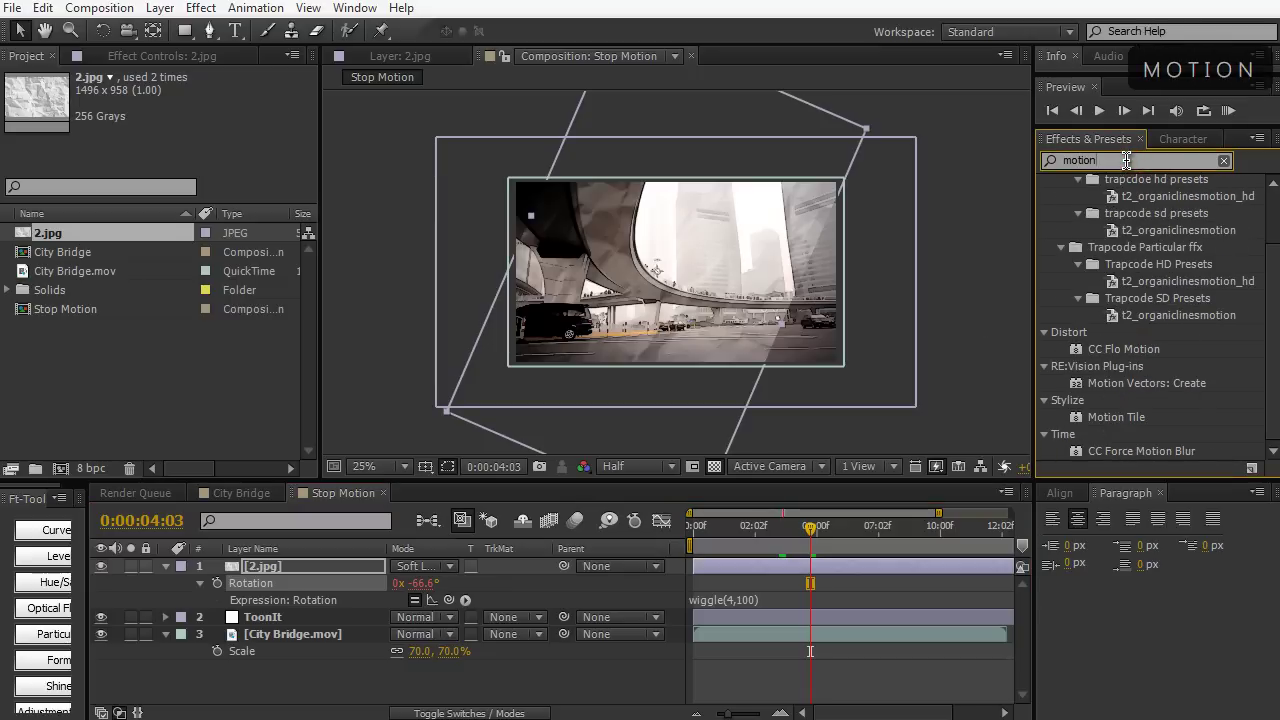
pyautogui.moveTo(1133, 421); pyautogui.dragTo(350, 571)
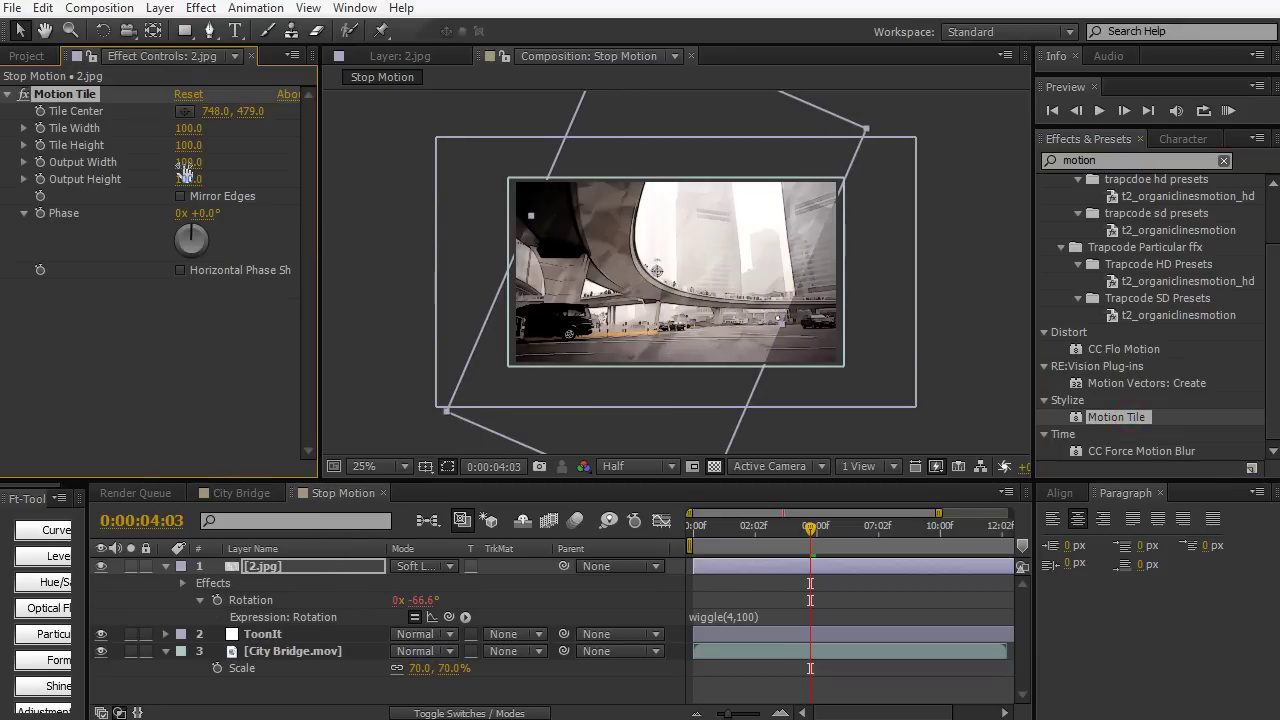
pyautogui.moveTo(185, 166); pyautogui.dragTo(225, 160)
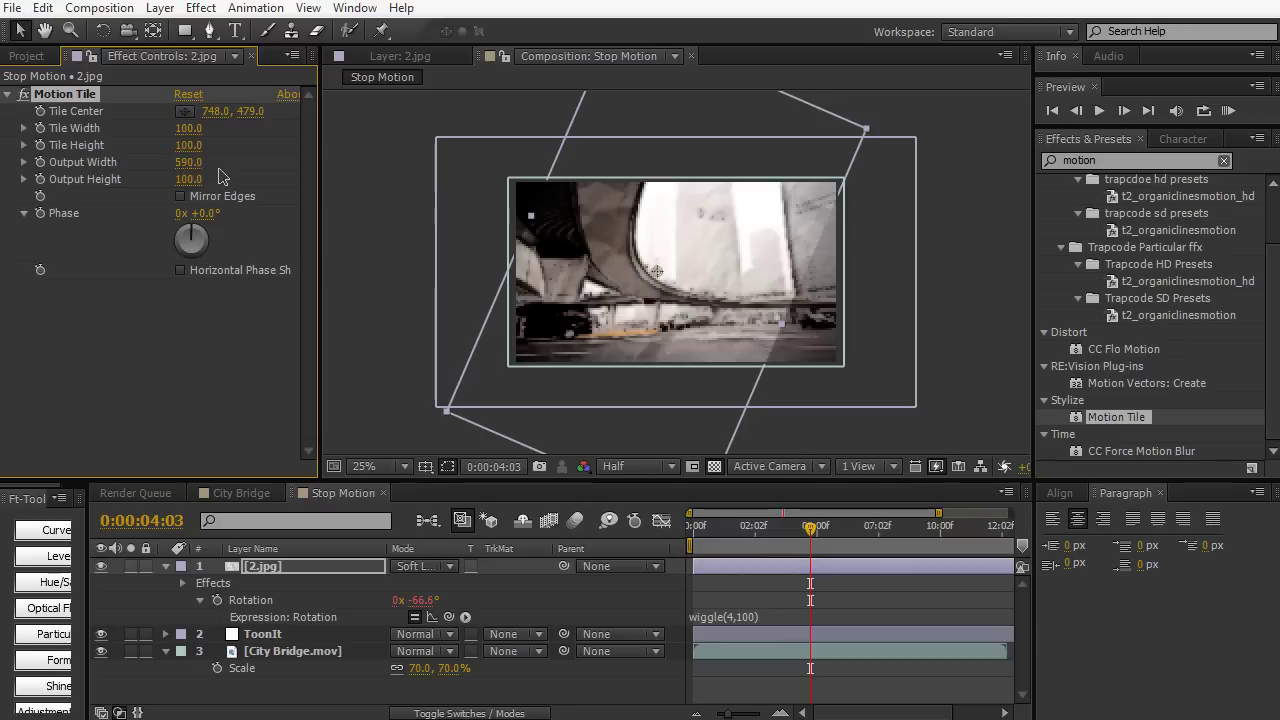
pyautogui.moveTo(187, 179); pyautogui.dragTo(224, 174)
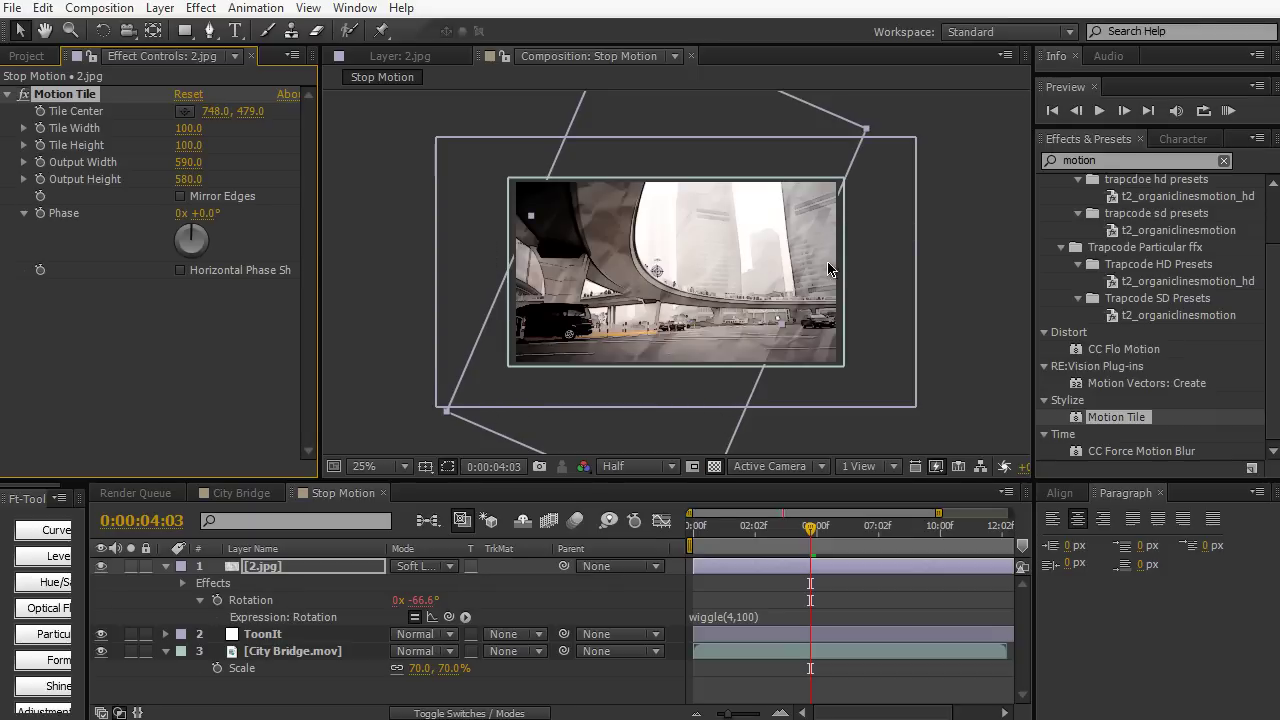
# - Zoom the viewer to 50% and play a preview of Stop Motion
pyautogui.click(940, 306)
pyautogui.press('.')
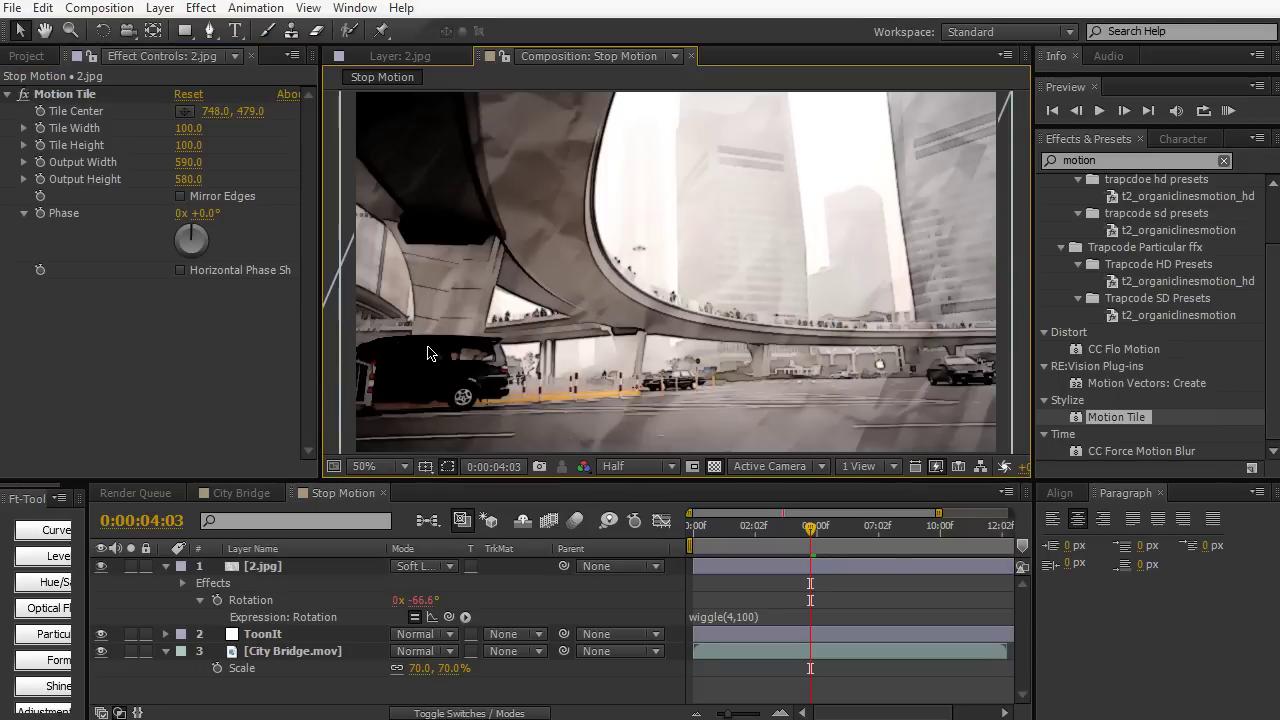
pyautogui.press('KP_0')
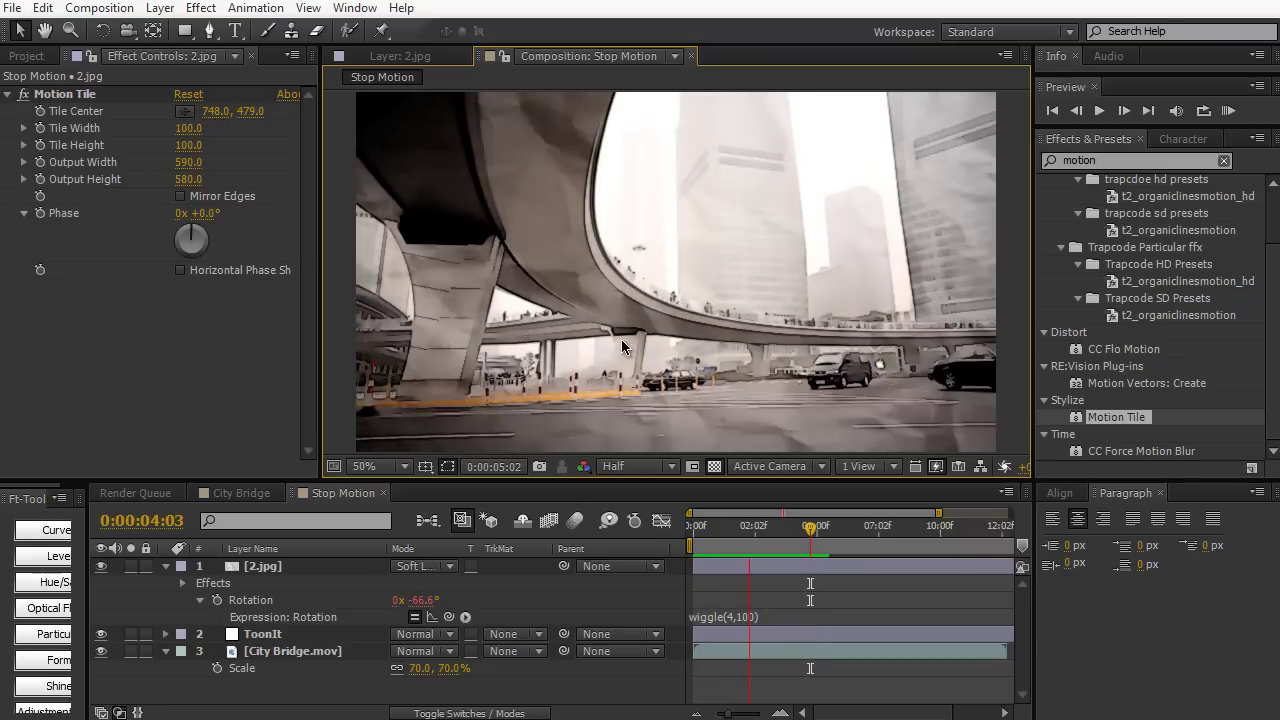
# - Apply Curves to the 2.jpg layer and bend it into an S-curve that brightens the paper
pyautogui.click(1162, 165)
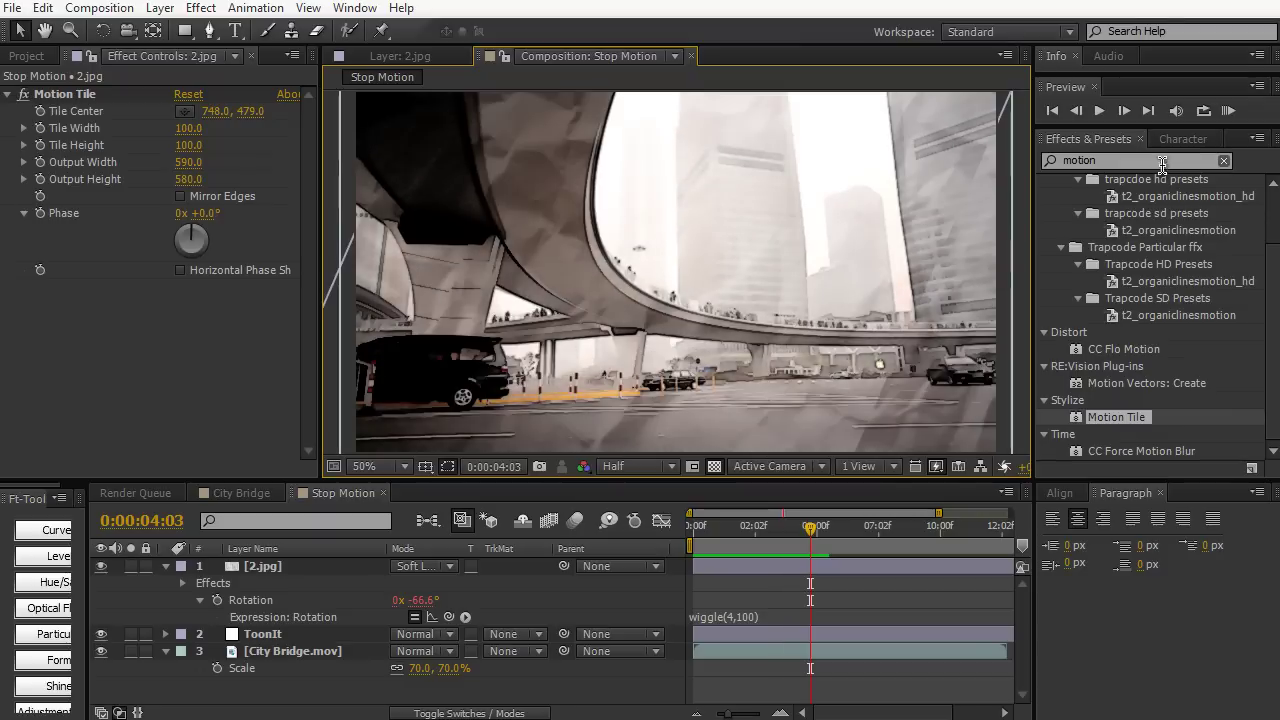
pyautogui.hotkey('ctrl', 'a')
pyautogui.write('curves')
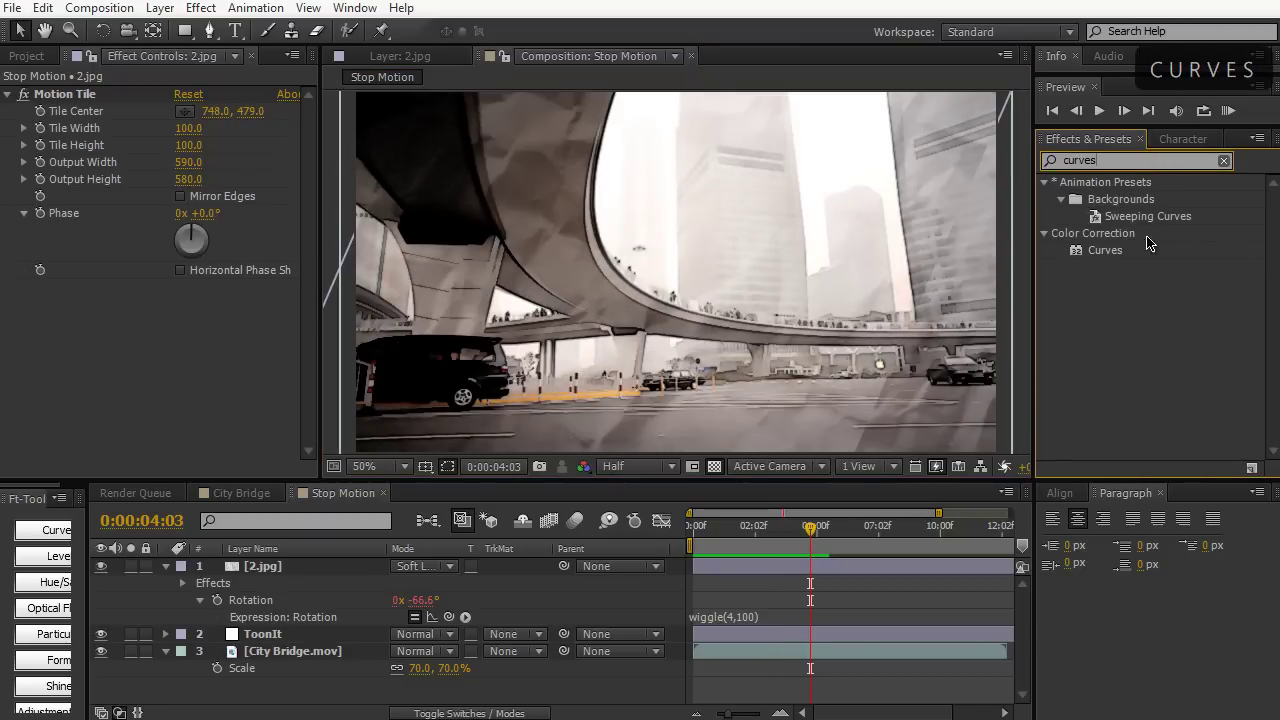
pyautogui.moveTo(1106, 250); pyautogui.dragTo(357, 582)
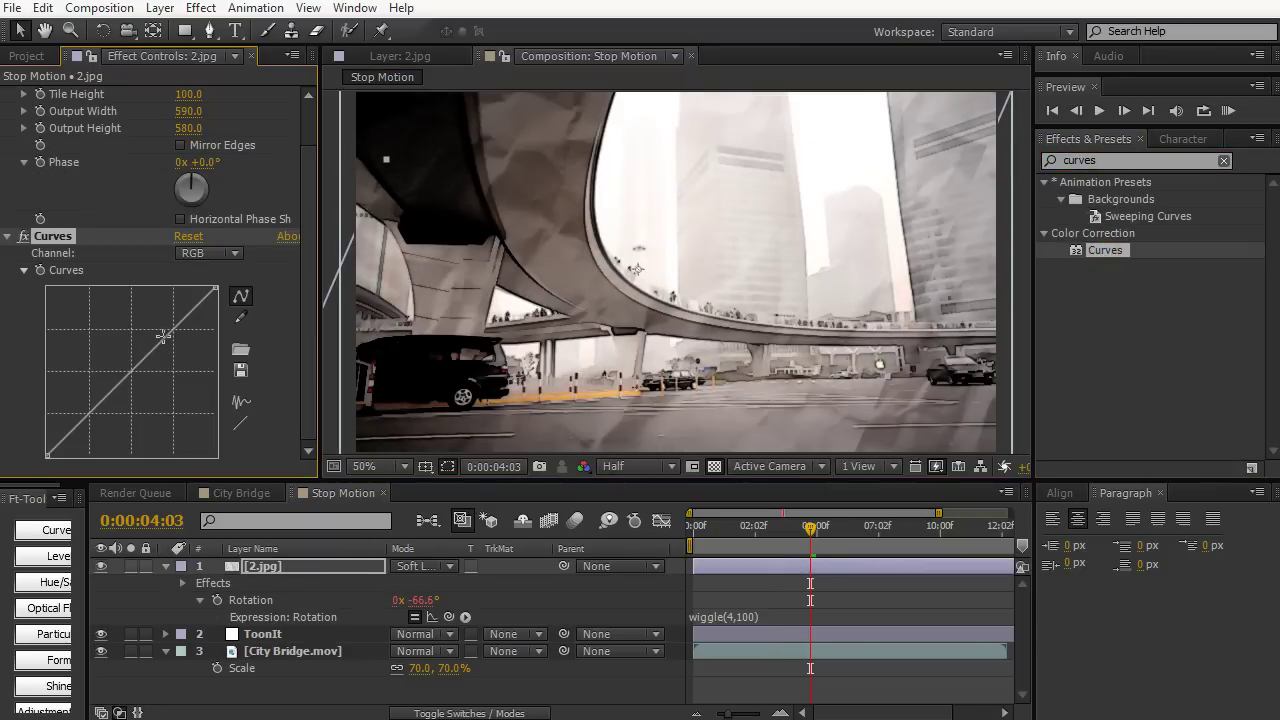
pyautogui.moveTo(164, 340); pyautogui.dragTo(152, 331)
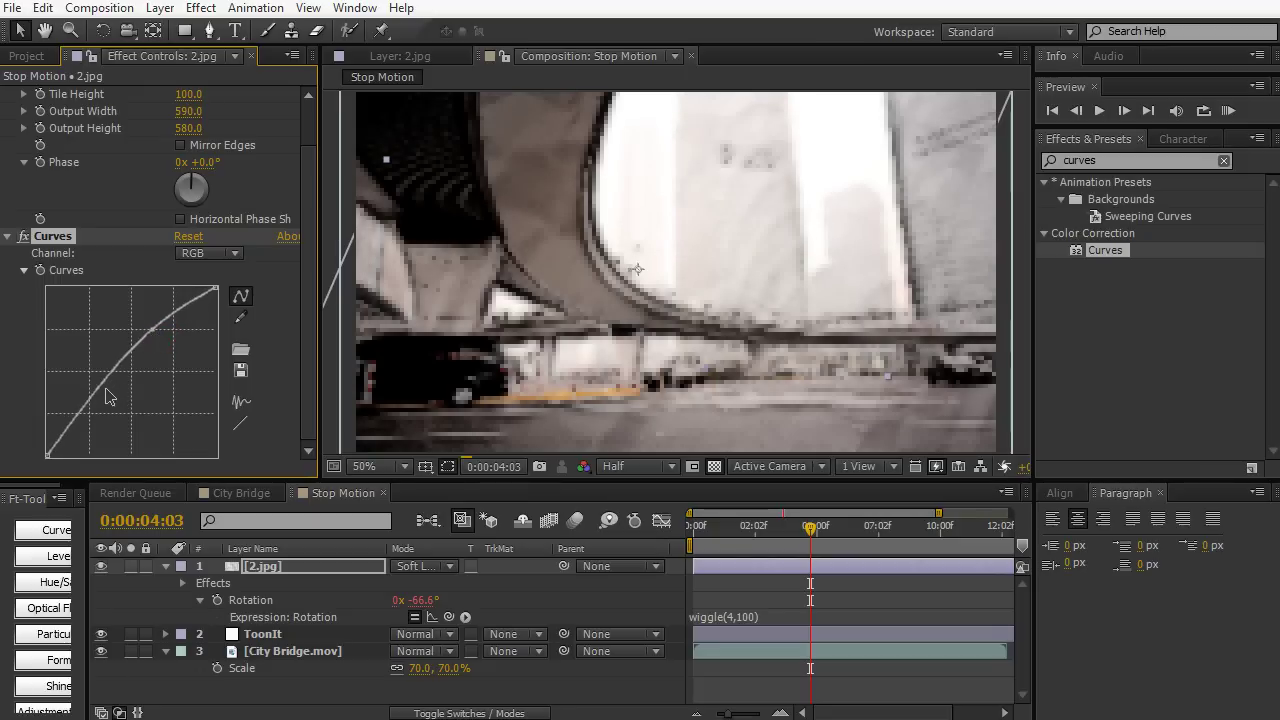
pyautogui.moveTo(110, 397); pyautogui.dragTo(110, 421)
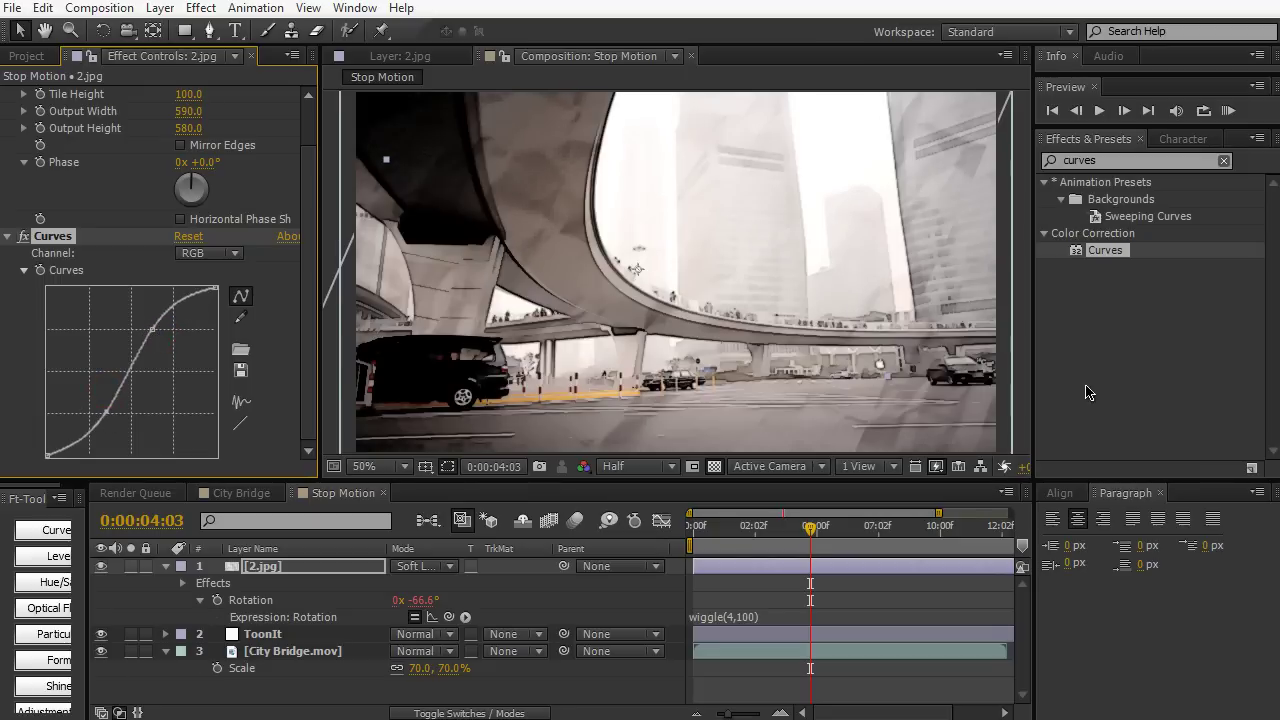
# - Add Levels to 2.jpg with Input Black 119, then collapse and deselect the layer
pyautogui.click(1170, 162)
pyautogui.hotkey('ctrl', 'a')
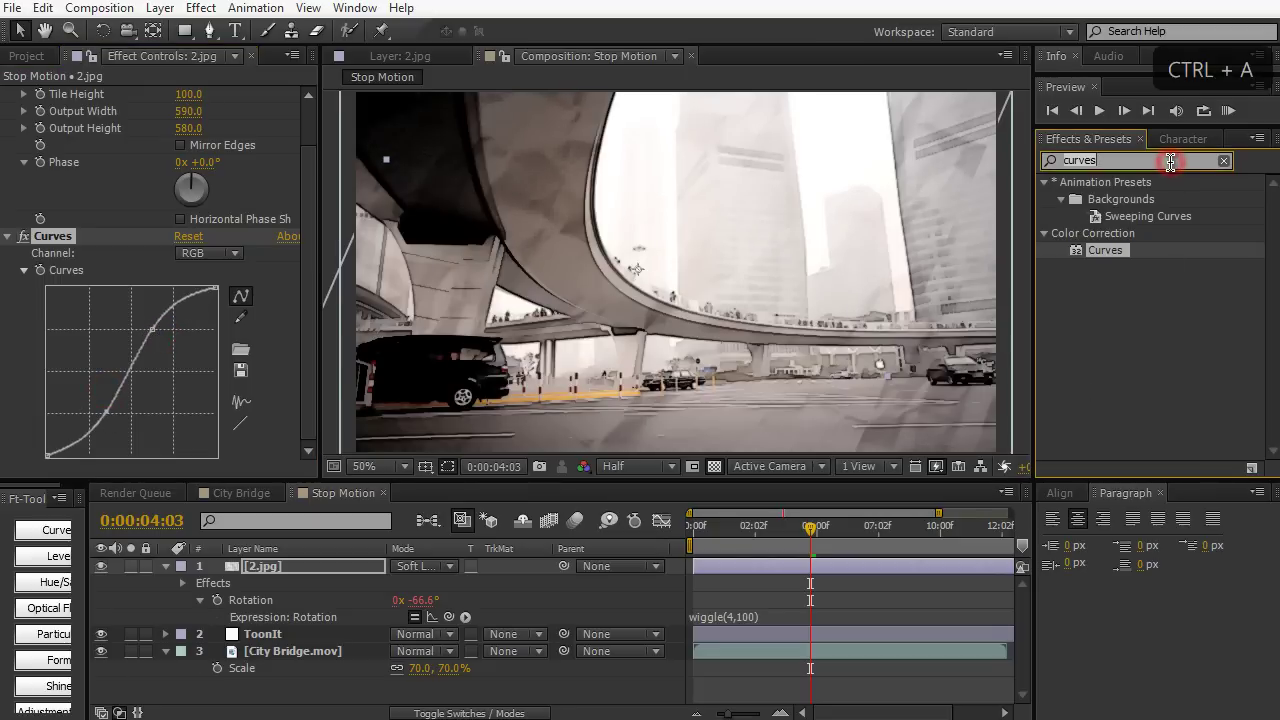
pyautogui.write('levels')
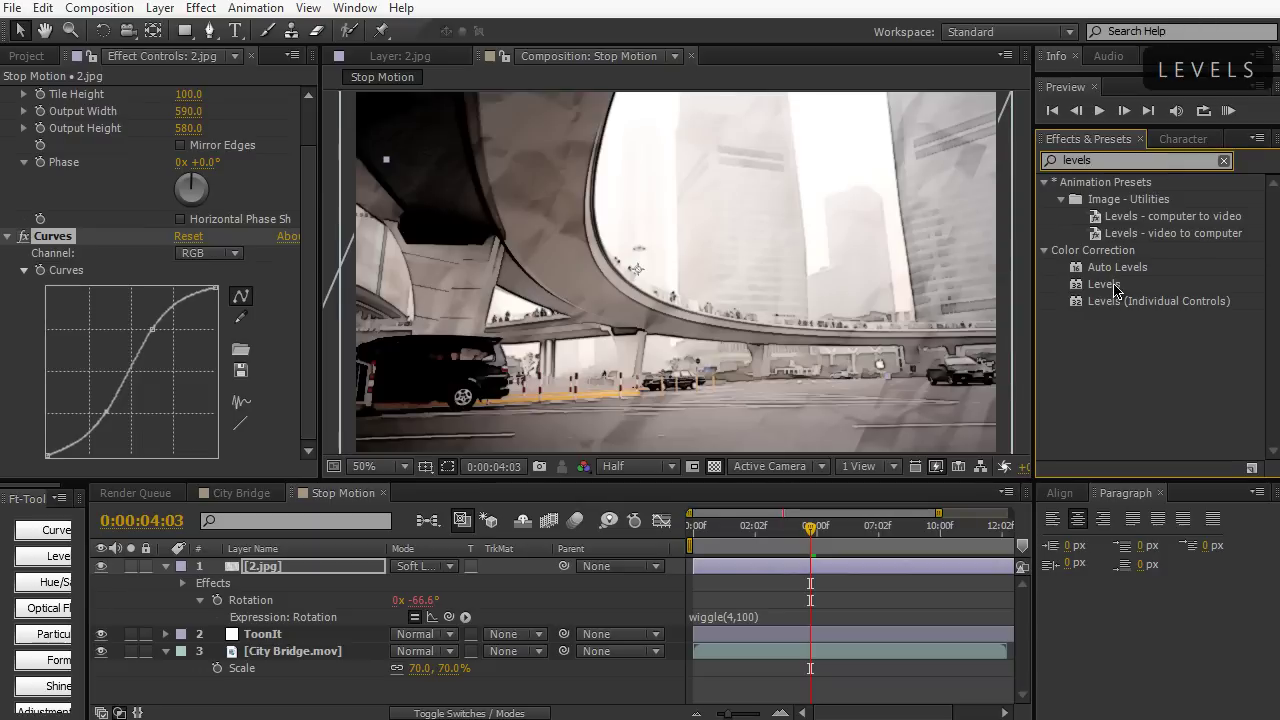
pyautogui.moveTo(1104, 284); pyautogui.dragTo(175, 328)
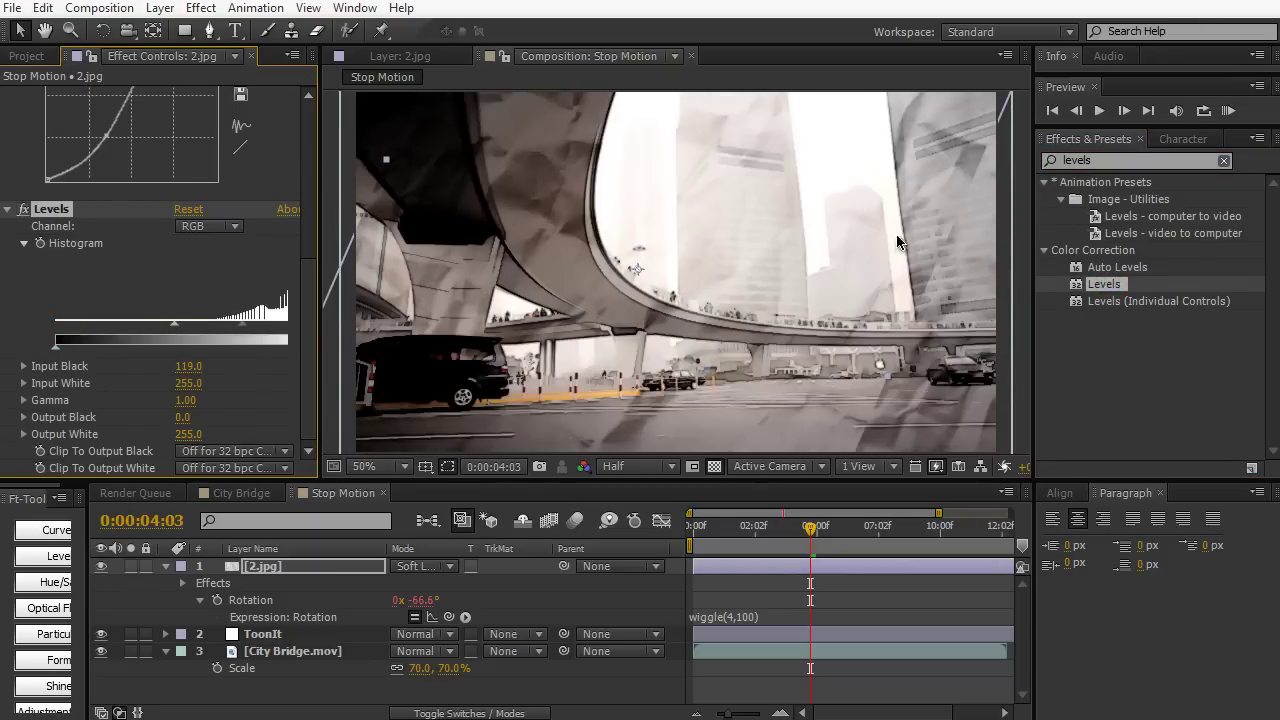
pyautogui.click(330, 385)
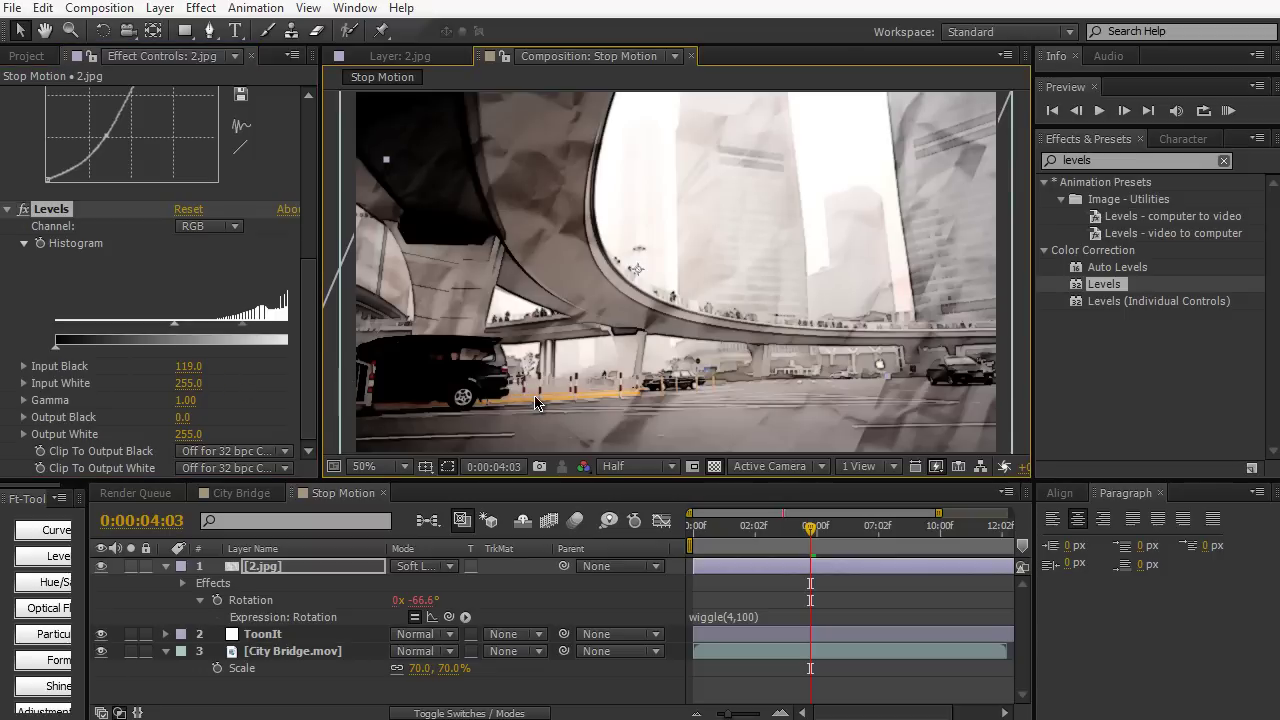
pyautogui.click(166, 566)
pyautogui.click(225, 680)
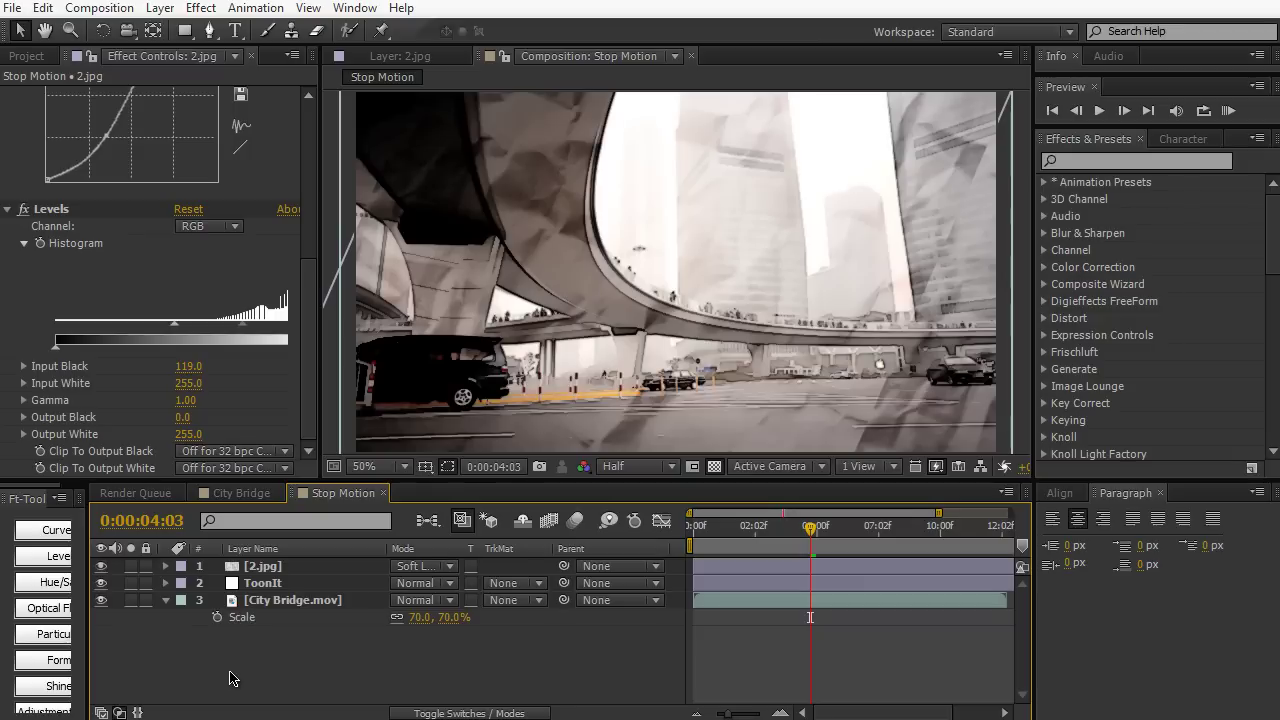
# - Create a new adjustment layer on top and rename it Misfire
pyautogui.hotkey('ctrl', 'alt', 'y')
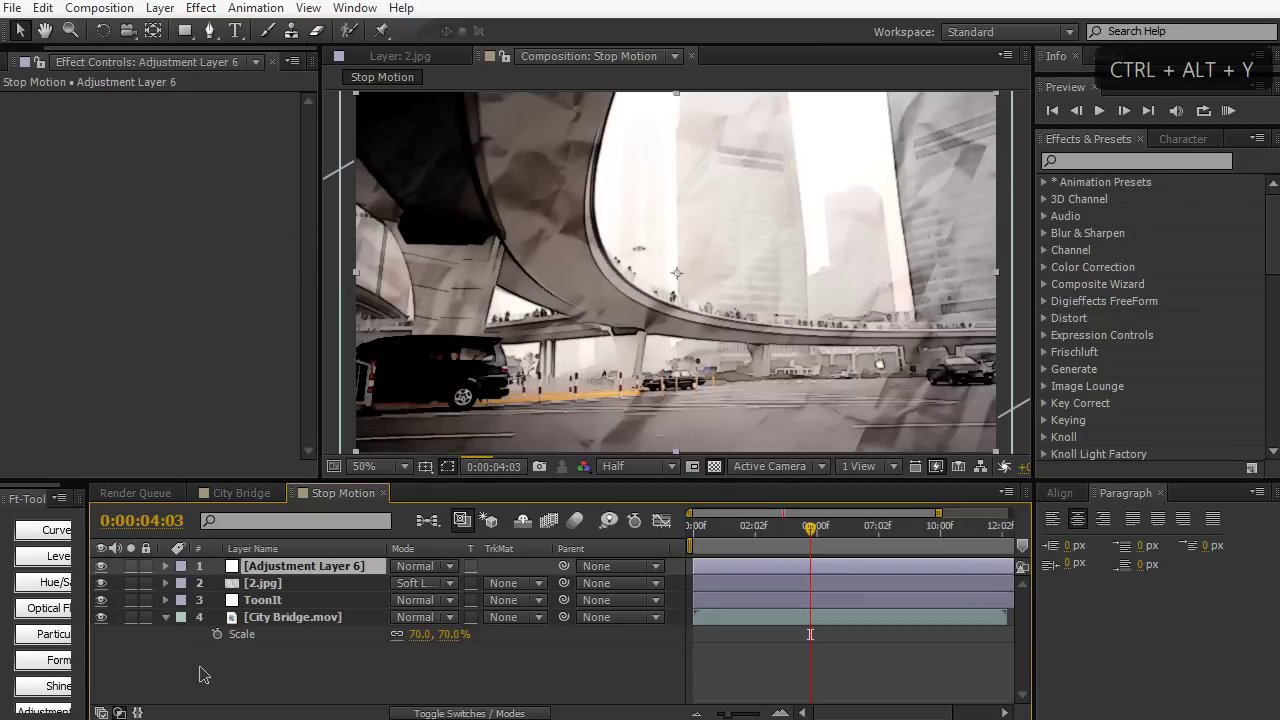
pyautogui.click(283, 568)
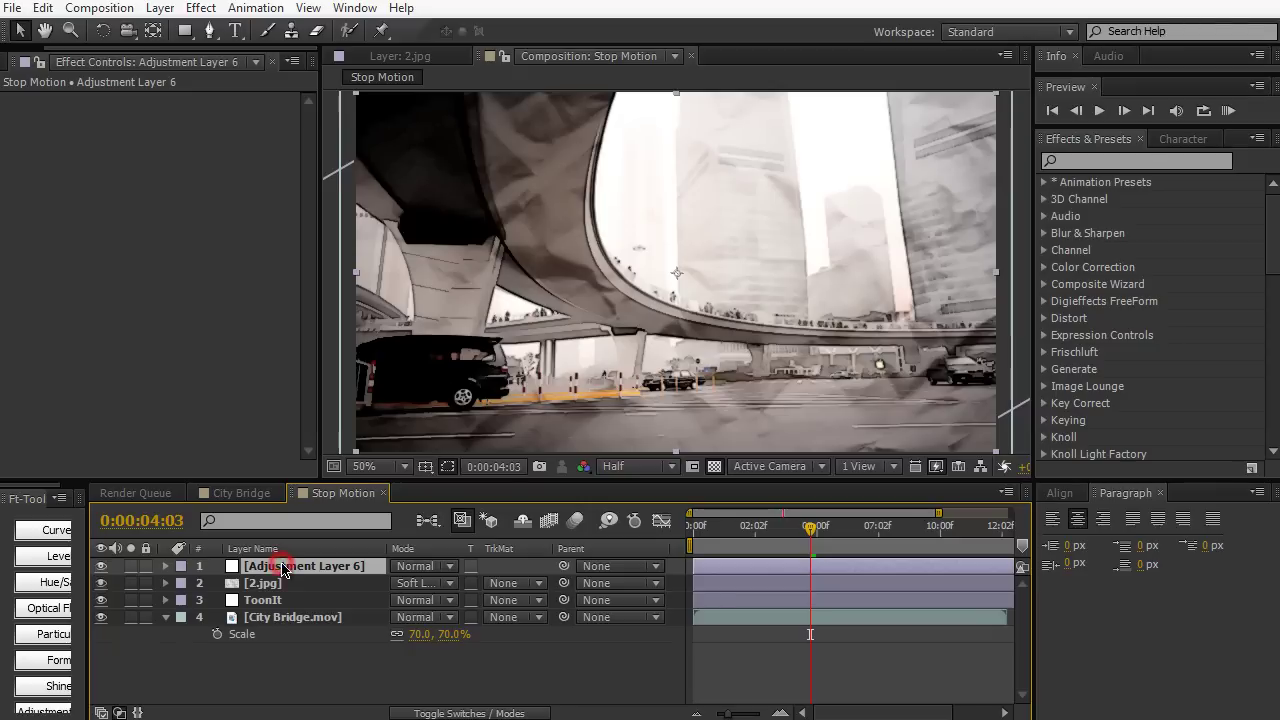
pyautogui.press('Return')
pyautogui.write('Misfire')
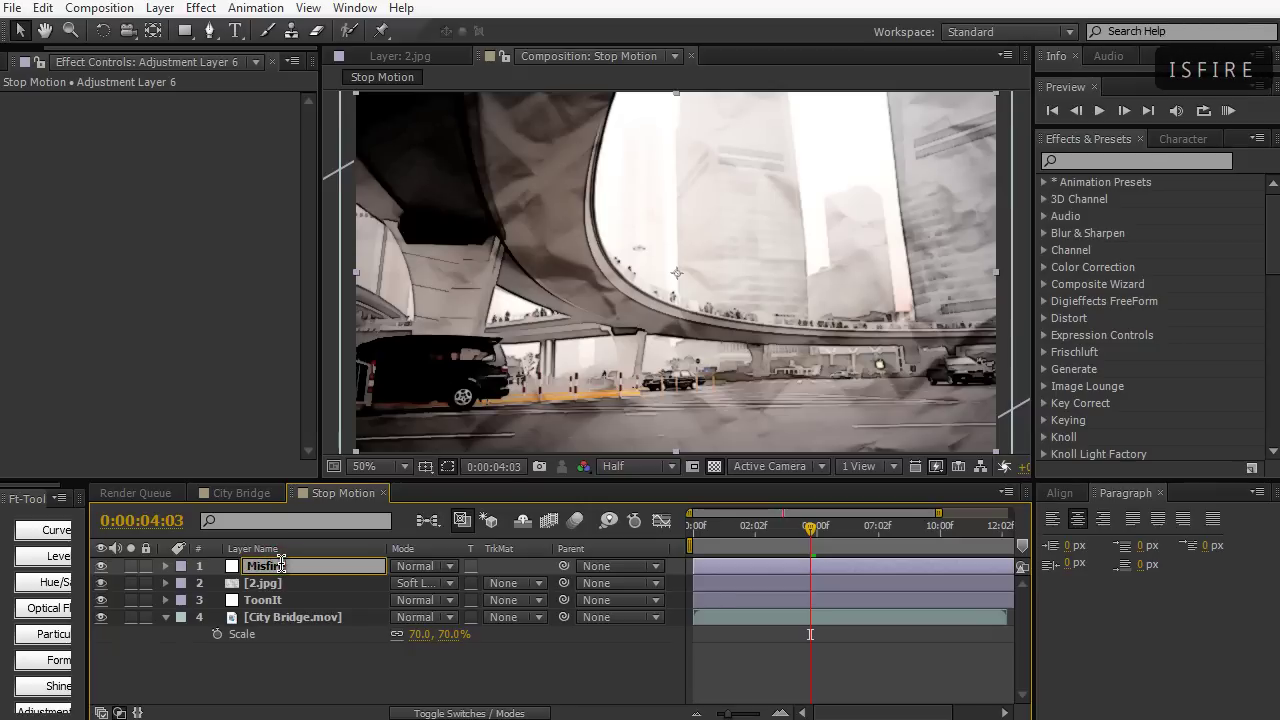
pyautogui.click(284, 662)
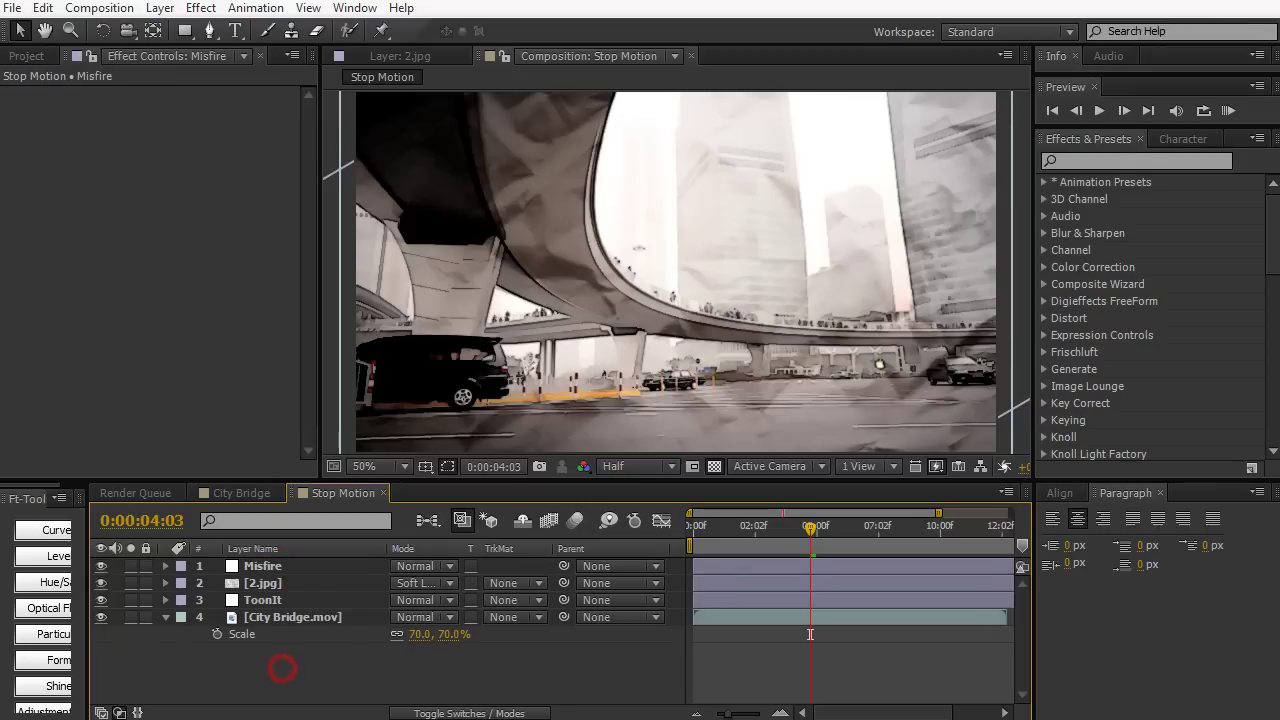
# - Apply the MisFire effect from Effects & Presets to the Misfire layer
pyautogui.click(1114, 161)
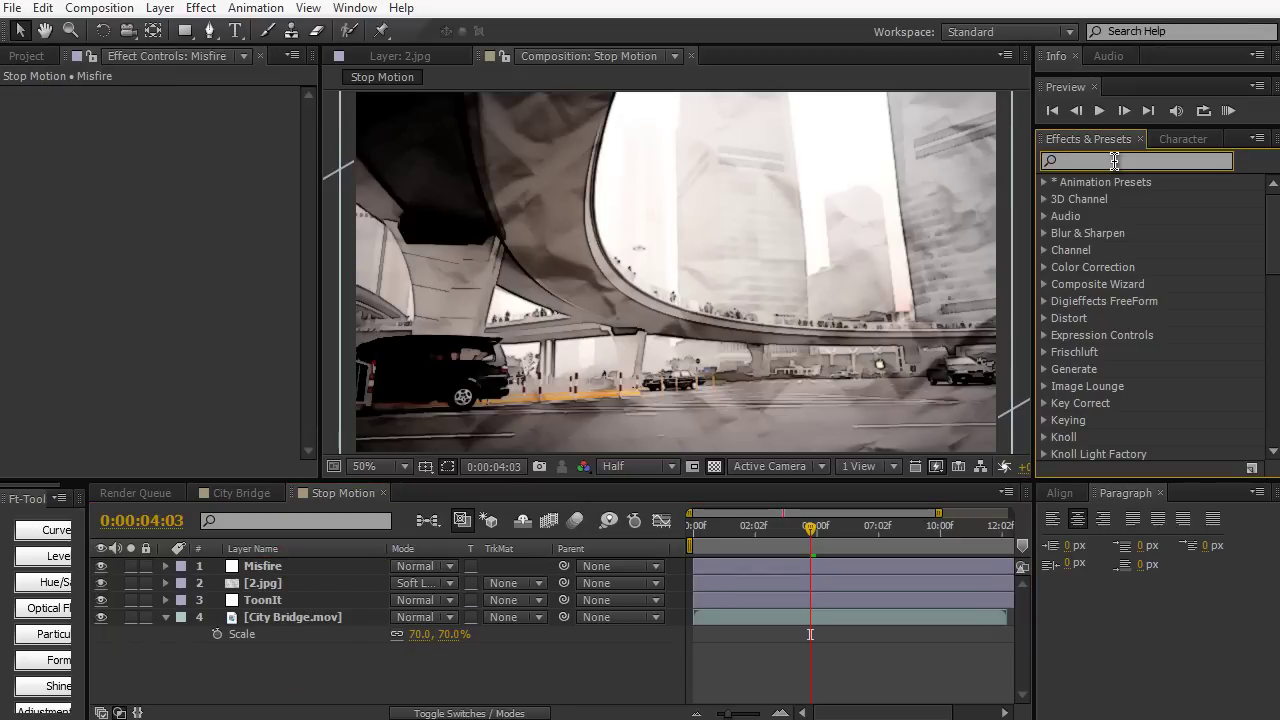
pyautogui.write('misfire')
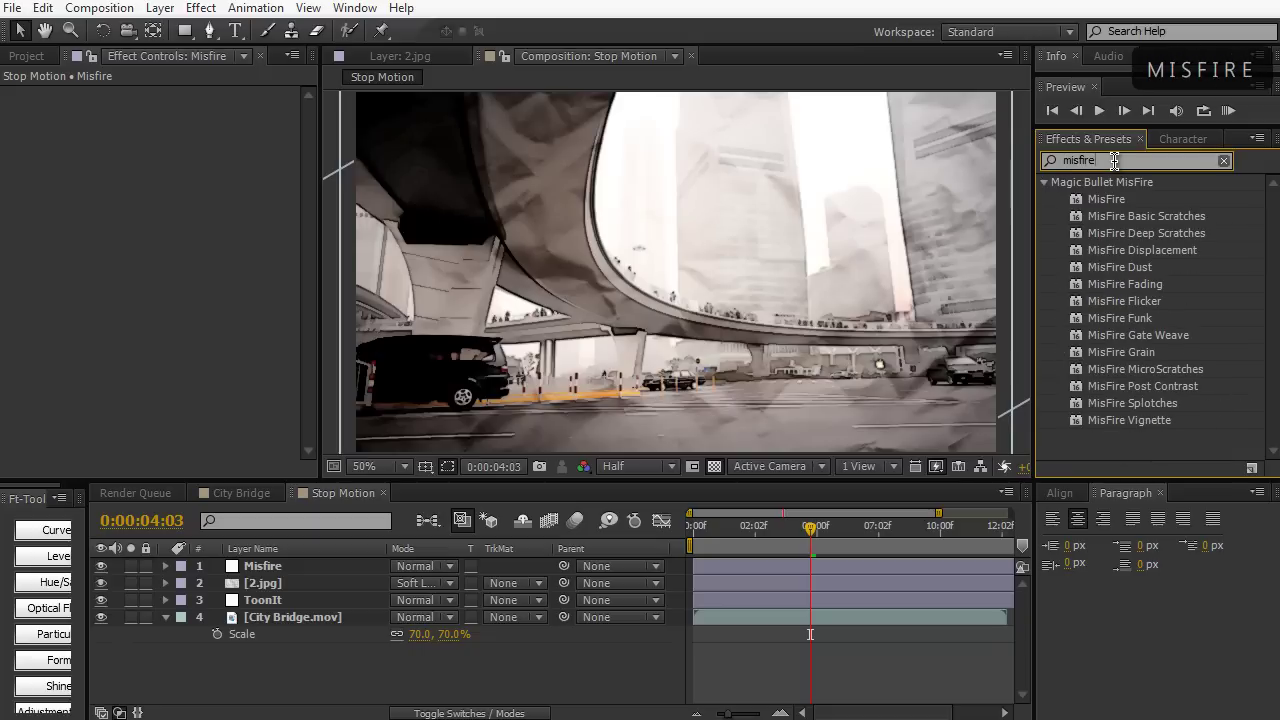
pyautogui.moveTo(1115, 205); pyautogui.dragTo(297, 571)
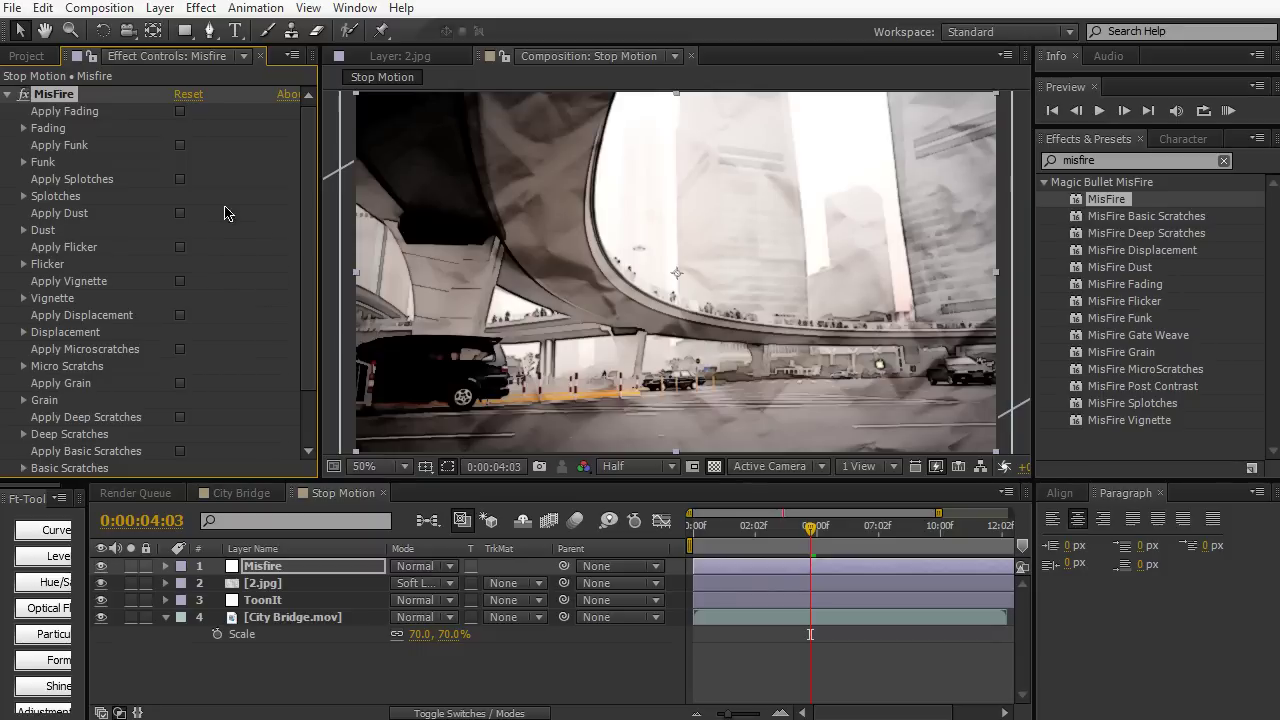
# - Enable MisFire's Funk and Flicker, and a vignette at Size 73.7 with 8% intensity
pyautogui.click(180, 146)
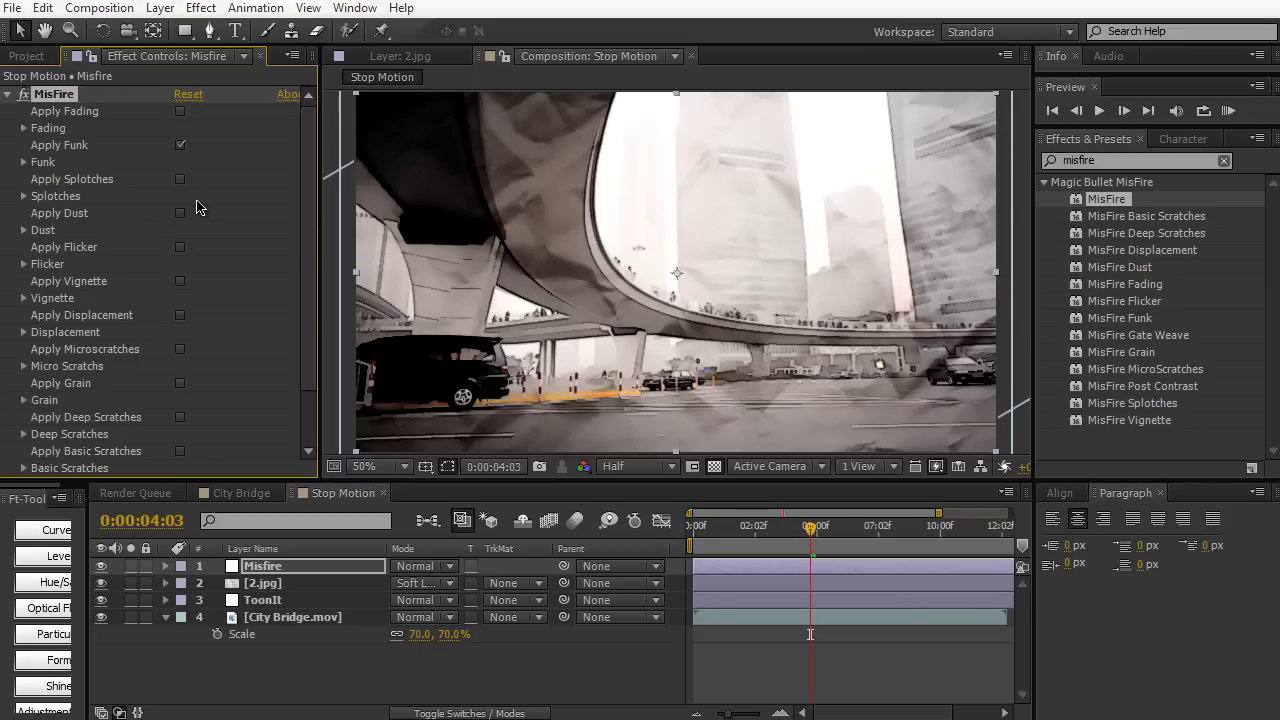
pyautogui.click(180, 247)
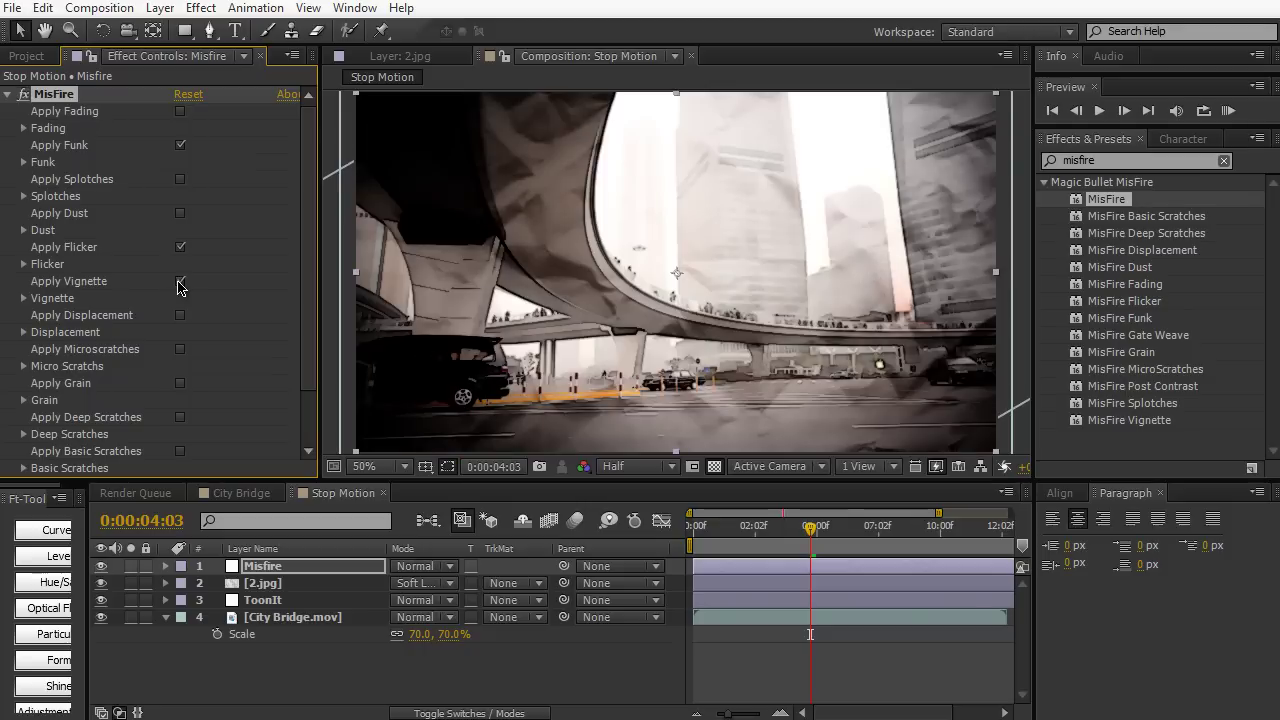
pyautogui.click(24, 298)
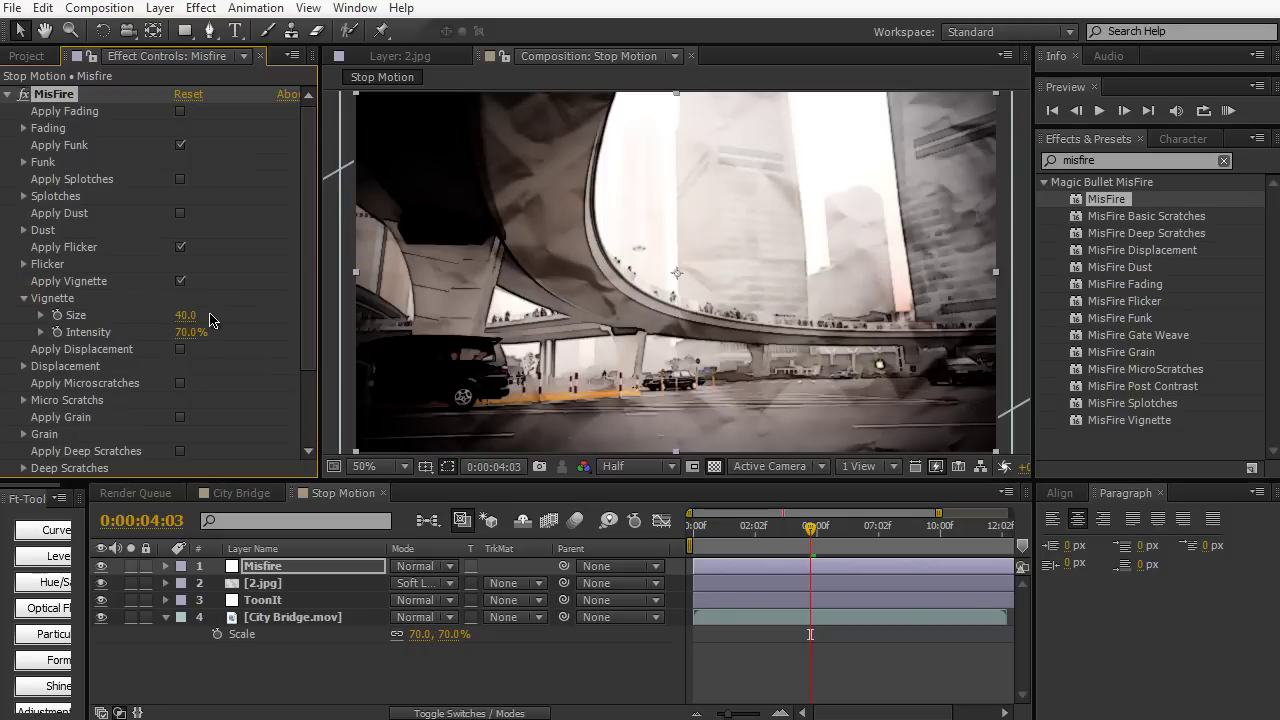
pyautogui.moveTo(186, 315); pyautogui.dragTo(624, 345)
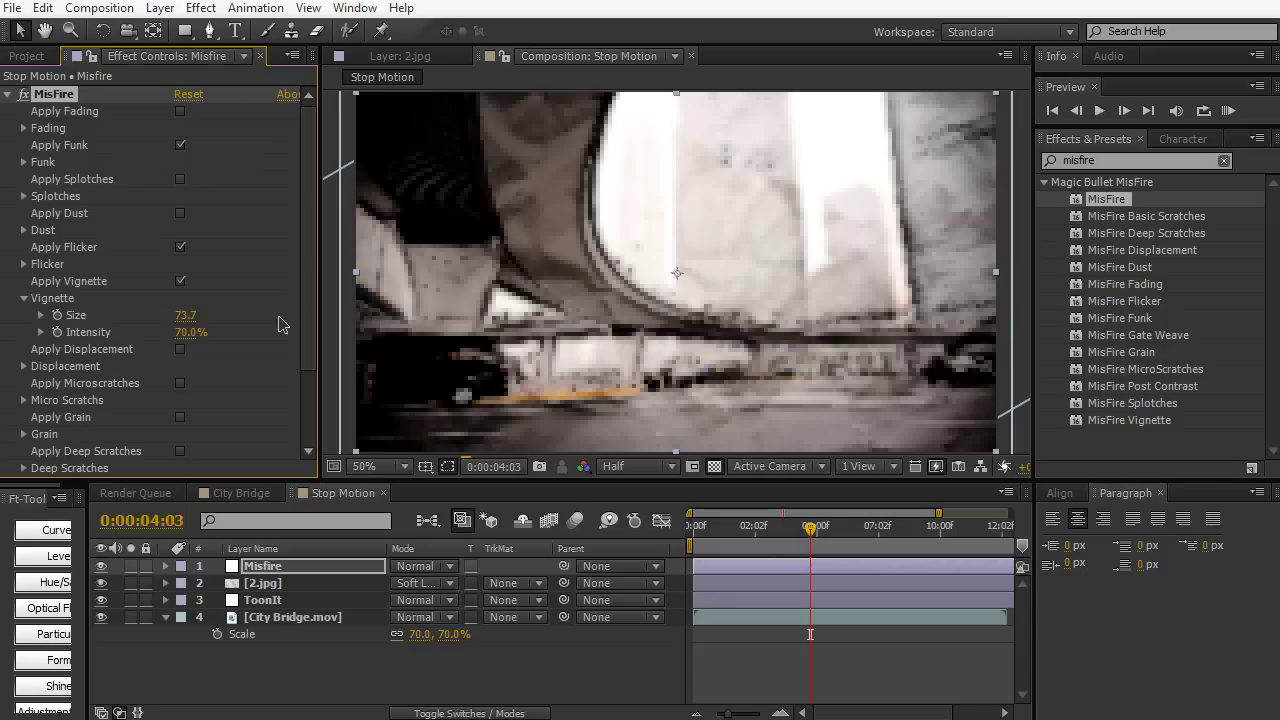
pyautogui.moveTo(186, 333); pyautogui.dragTo(78, 349)
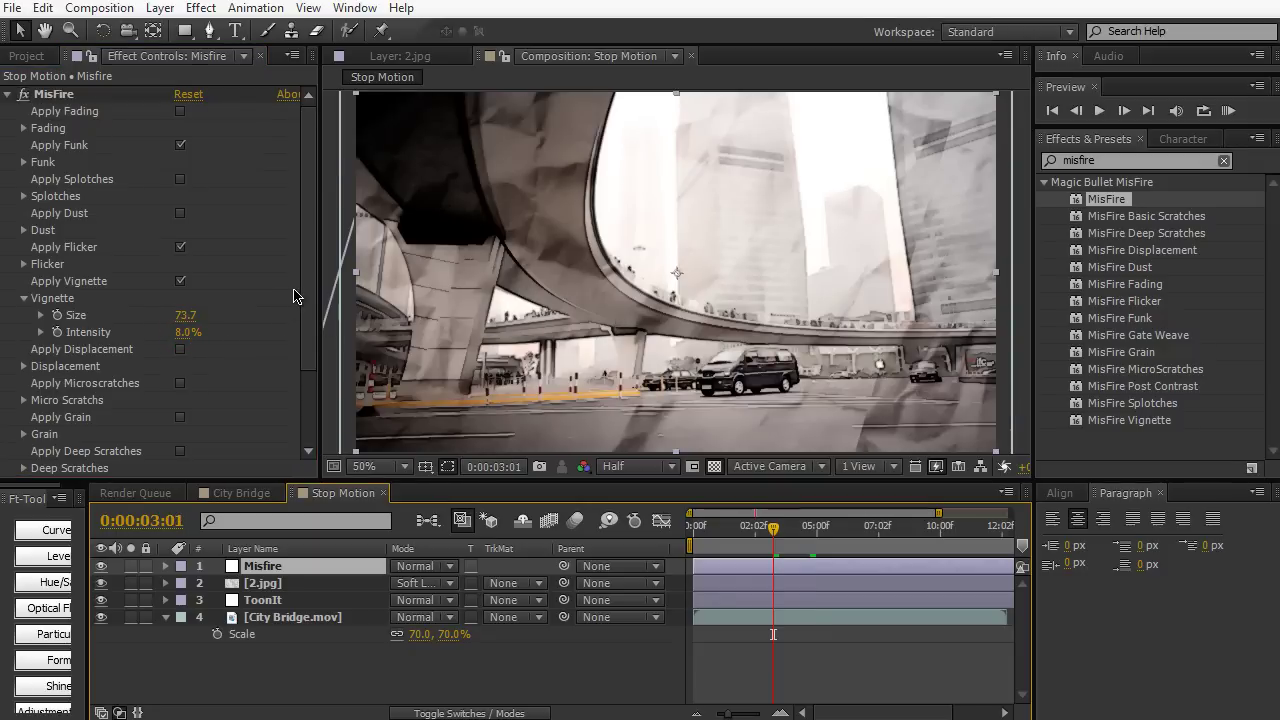
# - Enable MisFire's Grain with the Amount set to 20%
pyautogui.scroll(-3, 312, 210)
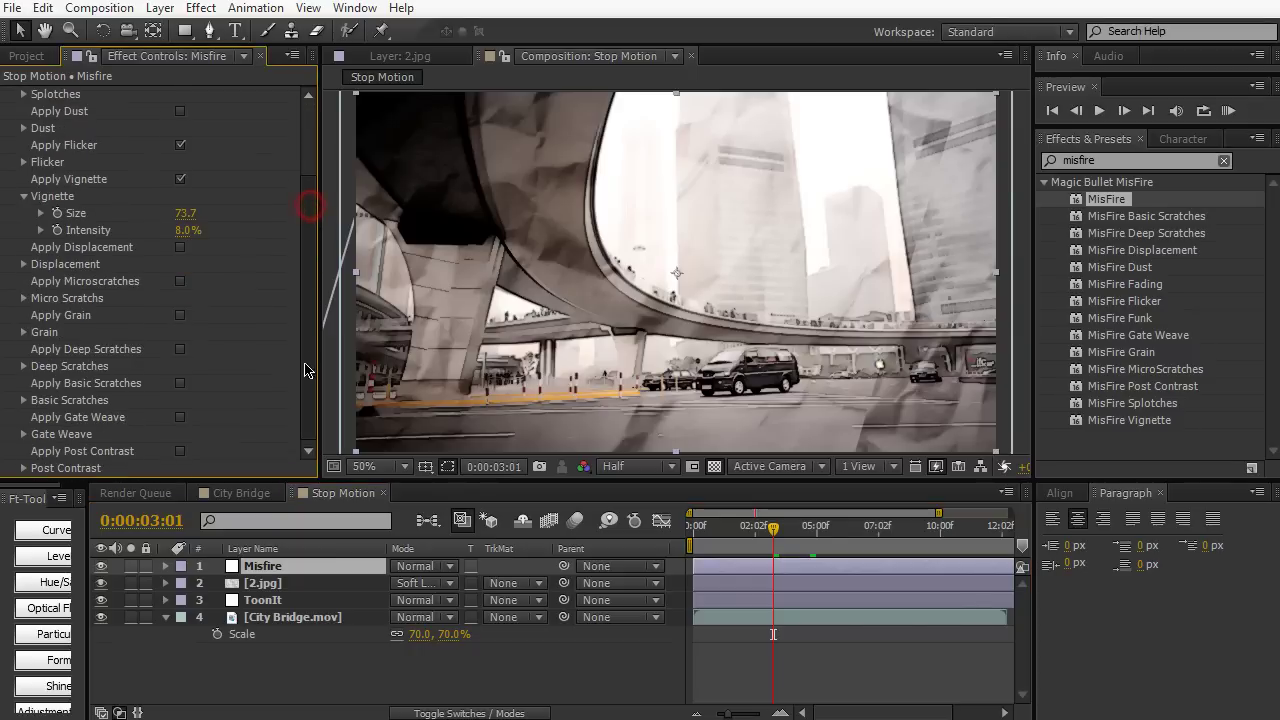
pyautogui.click(179, 316)
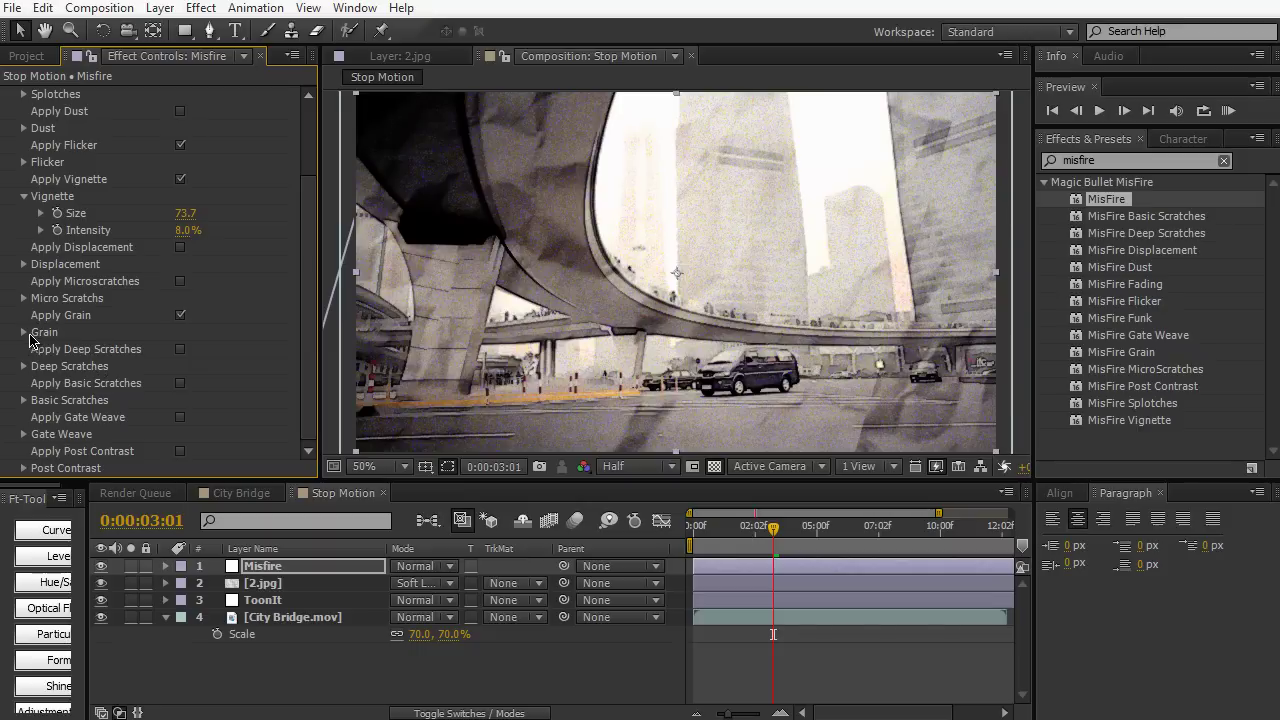
pyautogui.click(24, 334)
pyautogui.click(190, 333)
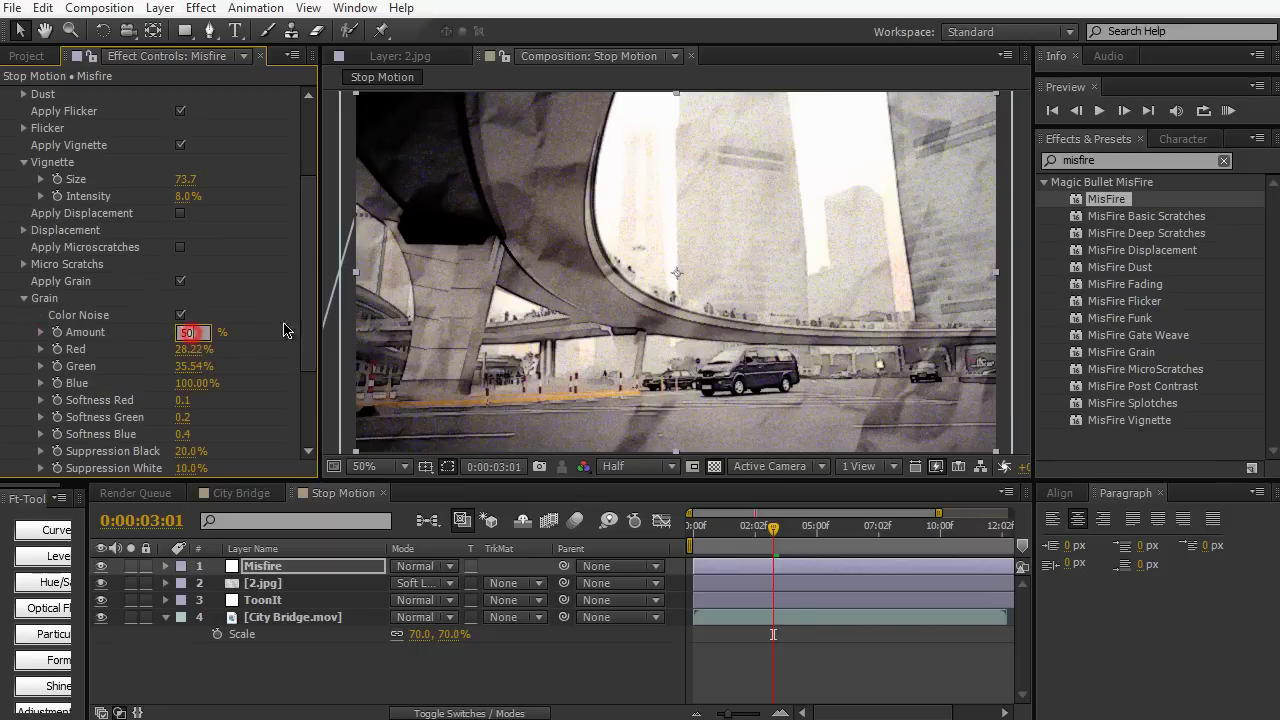
pyautogui.write('5020')
pyautogui.press('KP_Enter')
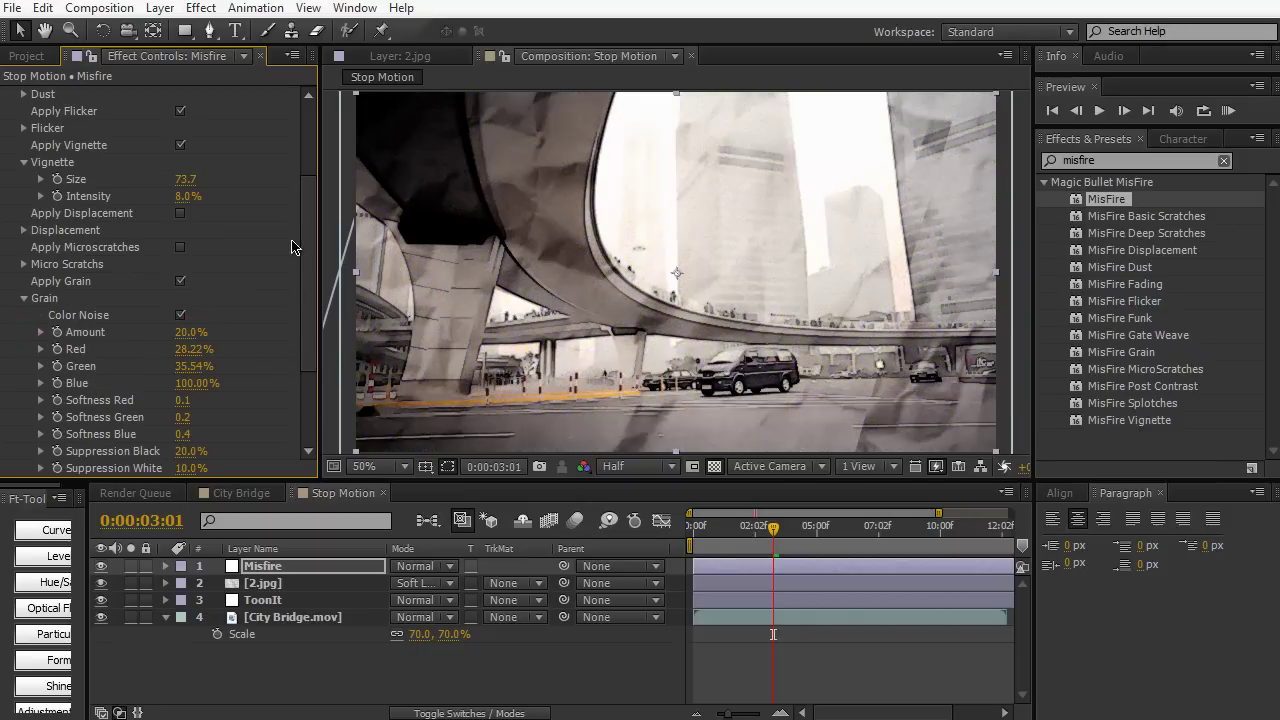
pyautogui.scroll(4, 292, 212)
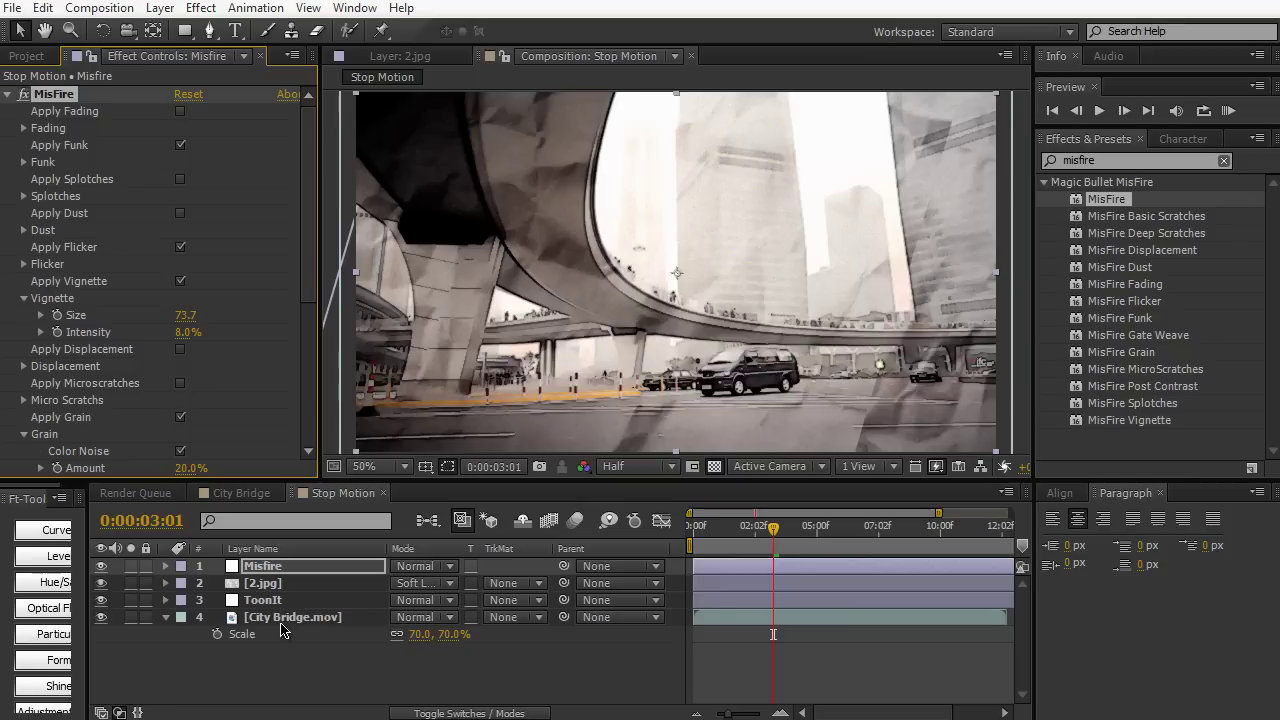
# - Collapse the City Bridge.mov layer's properties and deselect the Misfire layer
pyautogui.click(166, 617)
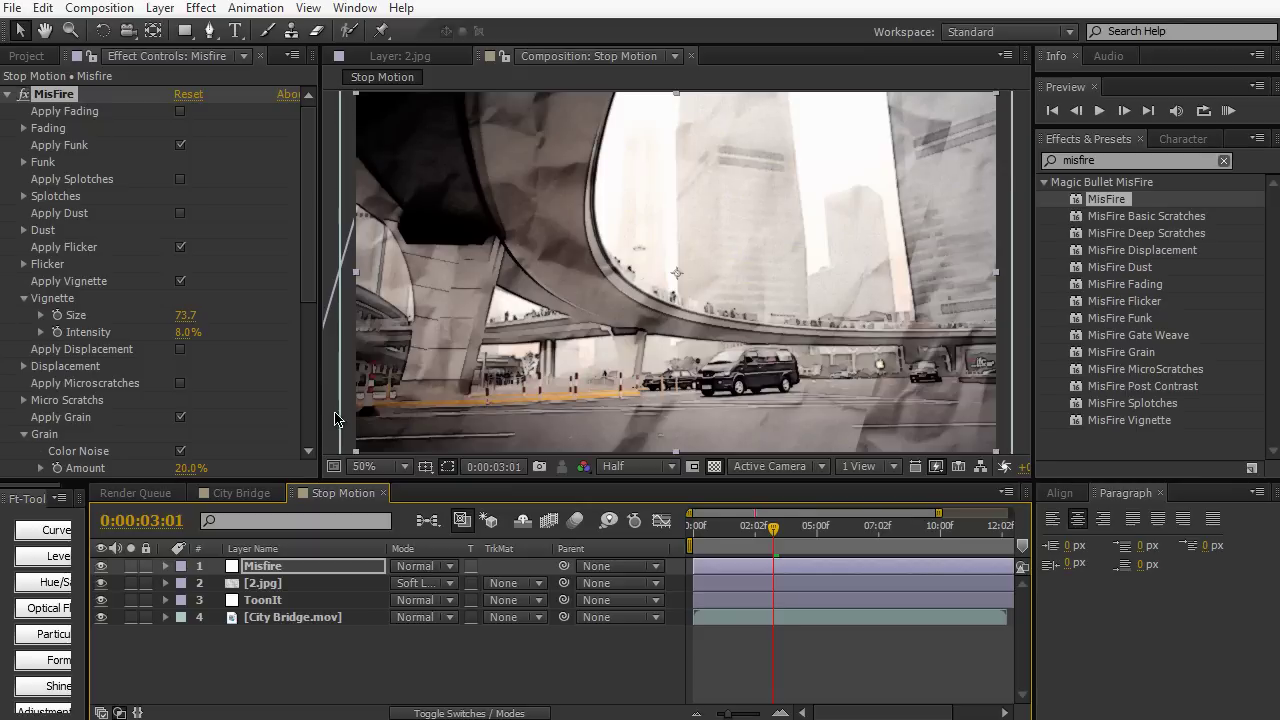
pyautogui.click(337, 665)
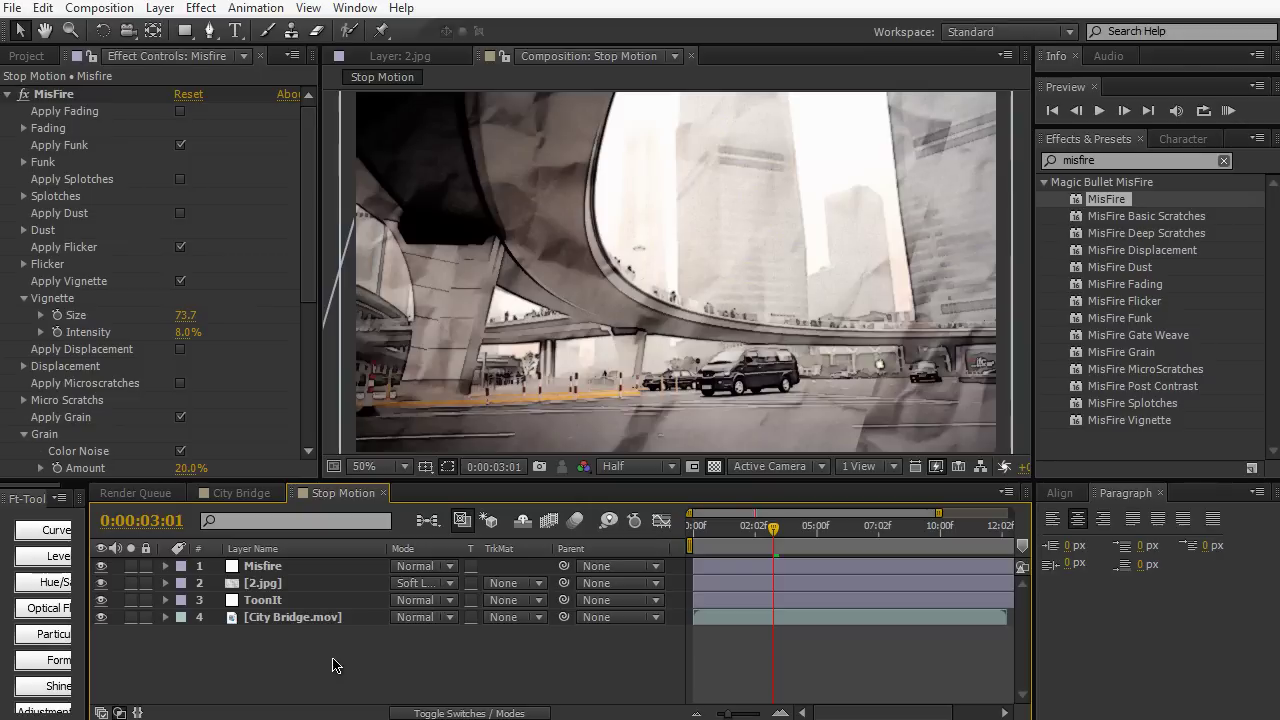
# - Add a new adjustment layer on top and name it Looks
pyautogui.hotkey('ctrl', 'alt', 'y')
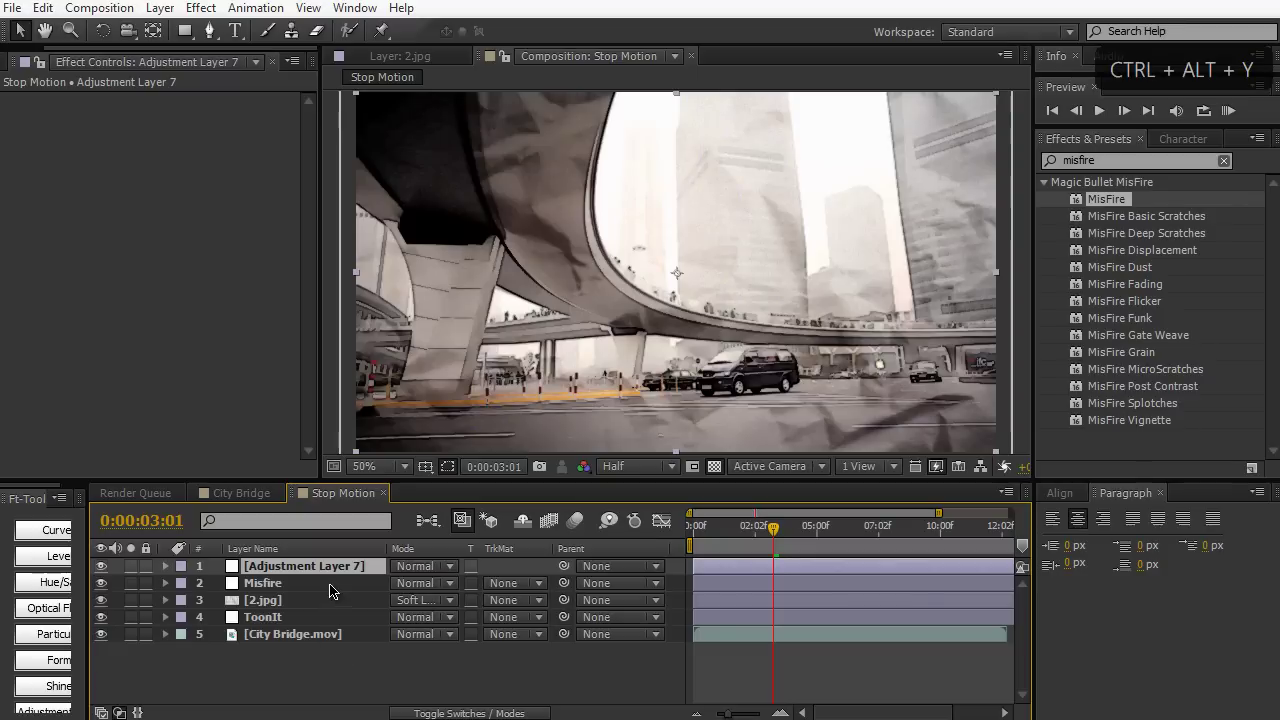
pyautogui.press('Return')
pyautogui.write('Looks')
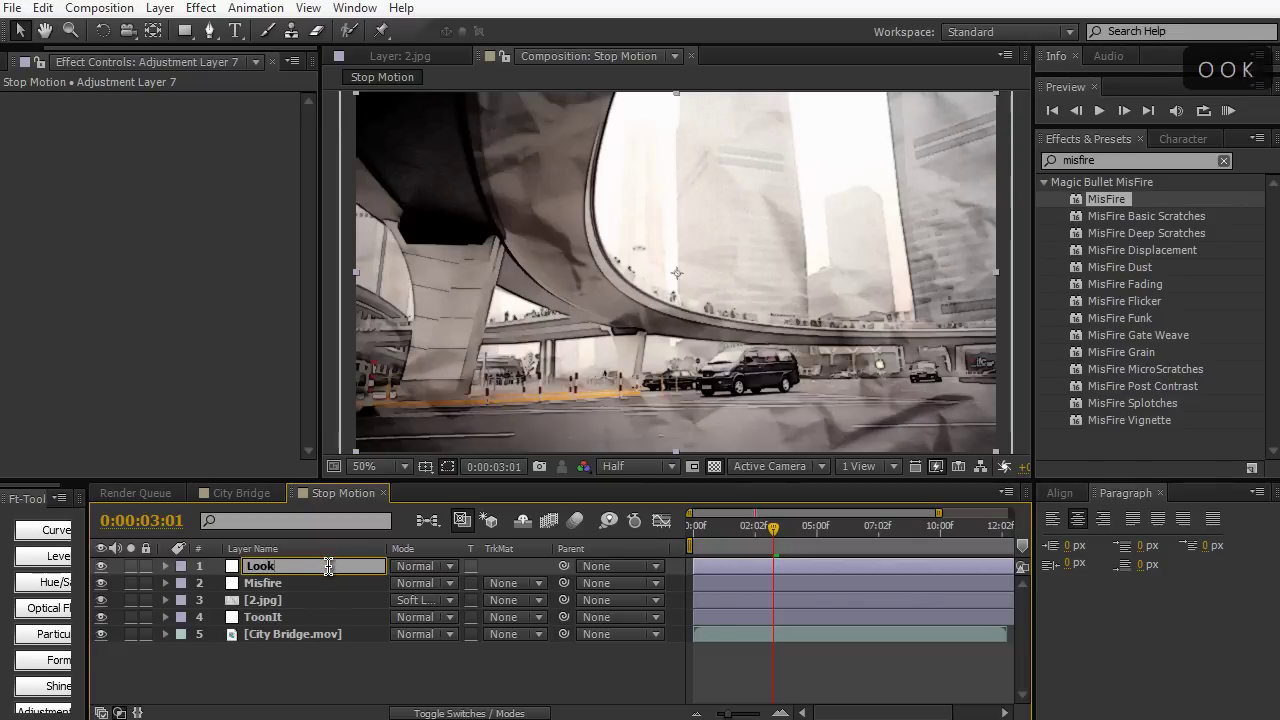
pyautogui.press('Return')
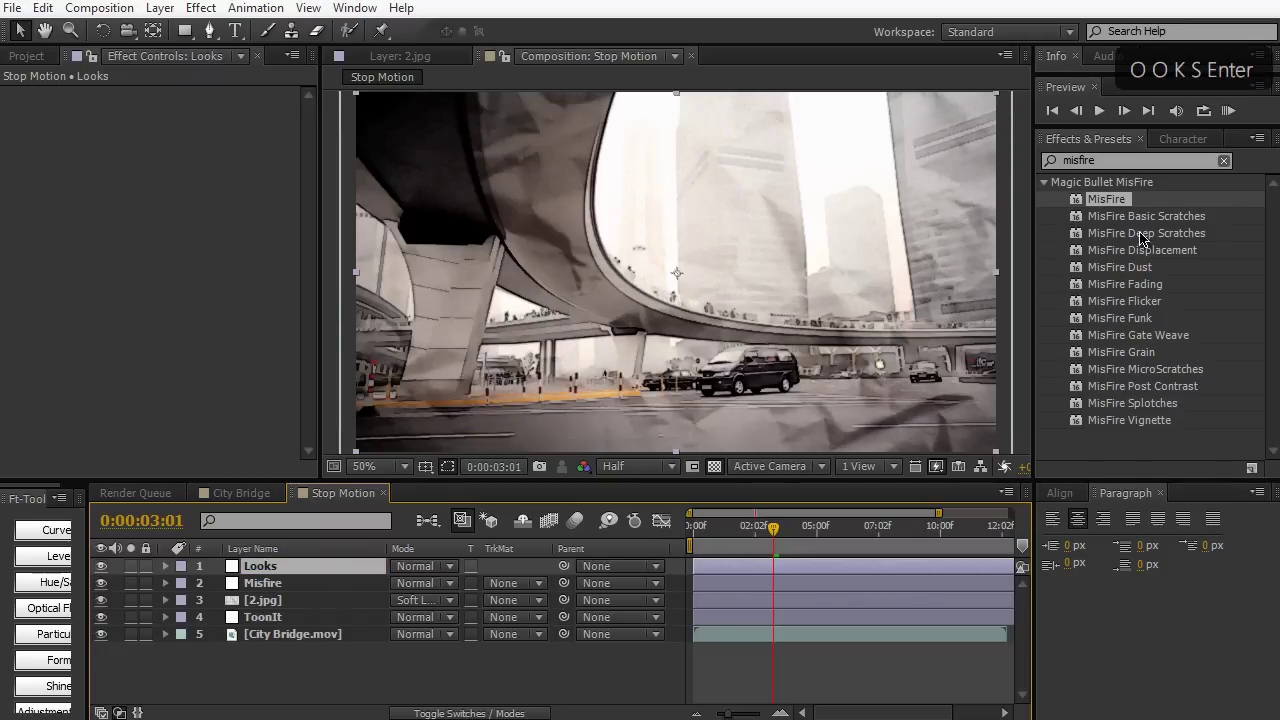
# - Apply Magic Bullet Looks to the Looks layer and open its editor
pyautogui.hotkey('ctrl', 'a')
pyautogui.click(1140, 160)
pyautogui.write('looks')
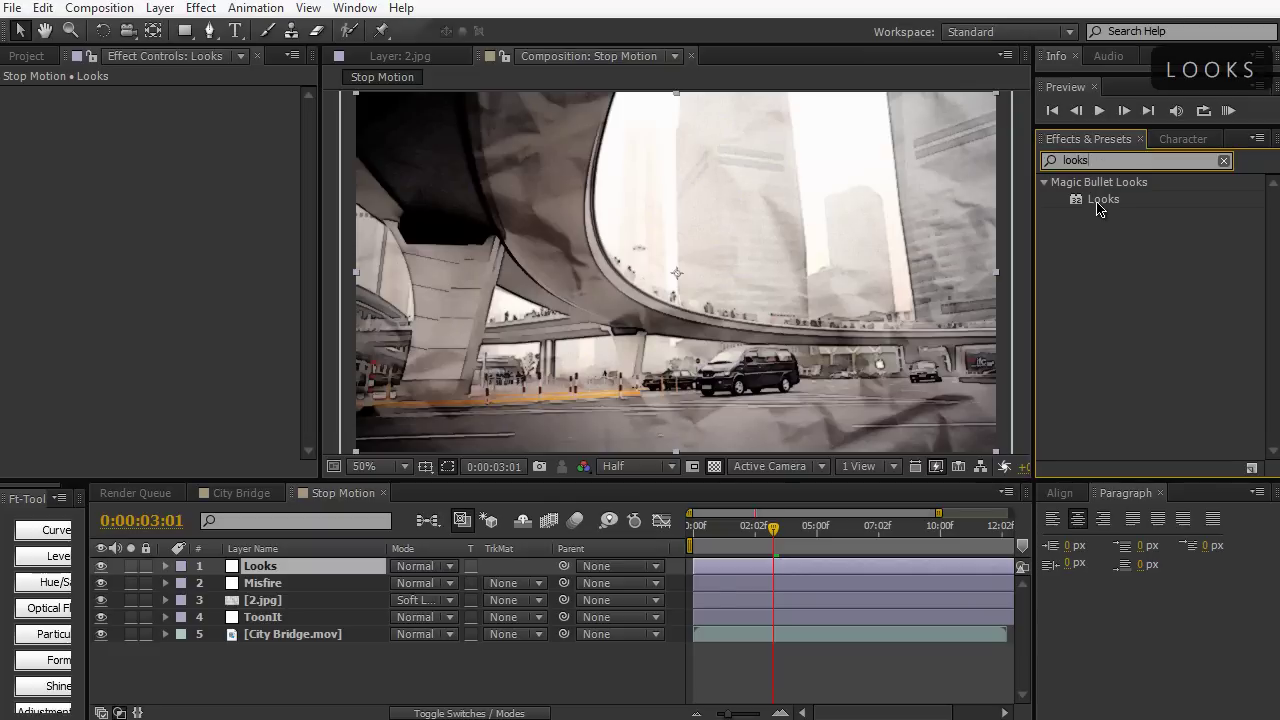
pyautogui.moveTo(1100, 206); pyautogui.dragTo(262, 568)
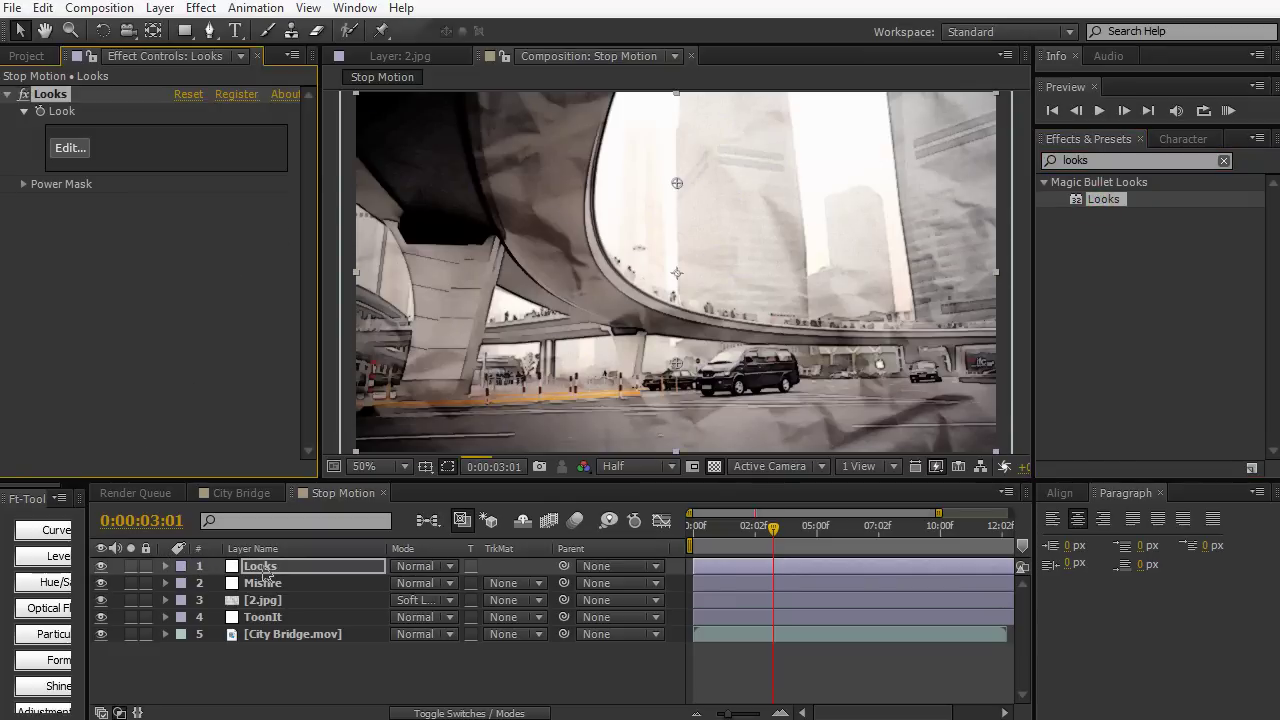
pyautogui.click(76, 148)
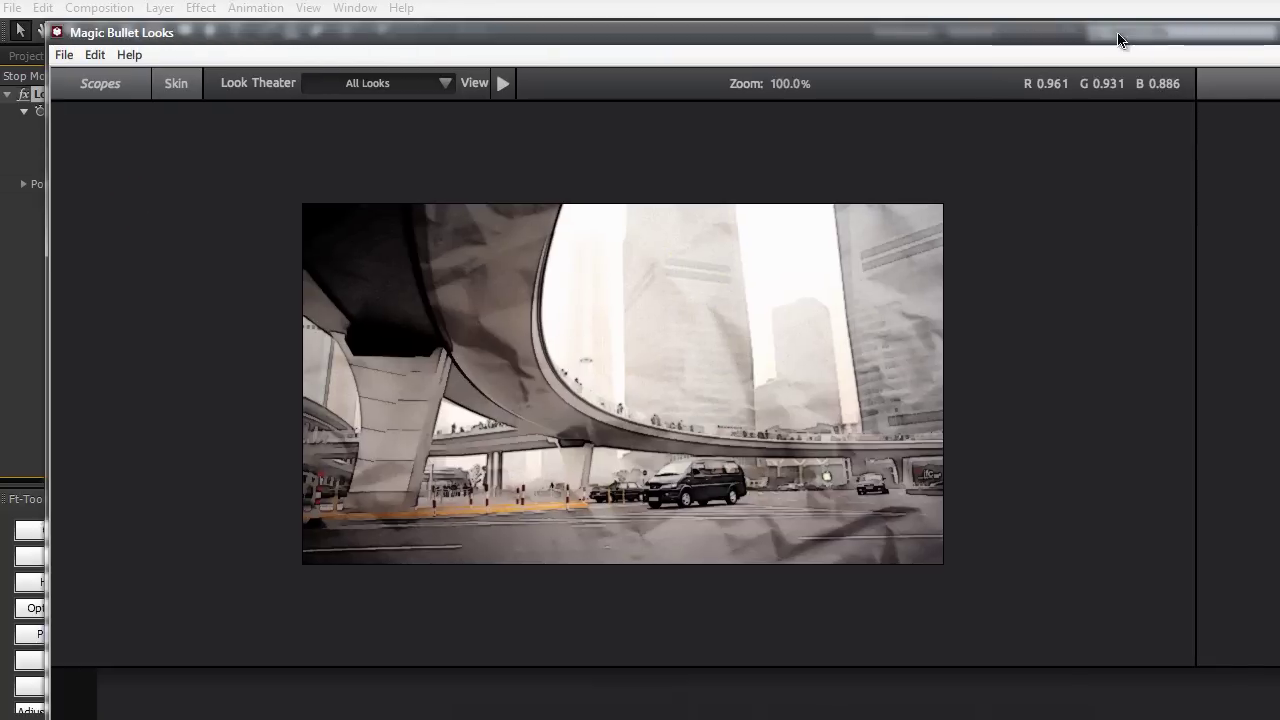
# - Maximize the Looks editor and apply the Fra Angelico preset from Master Artists
pyautogui.doubleClick(1105, 22)
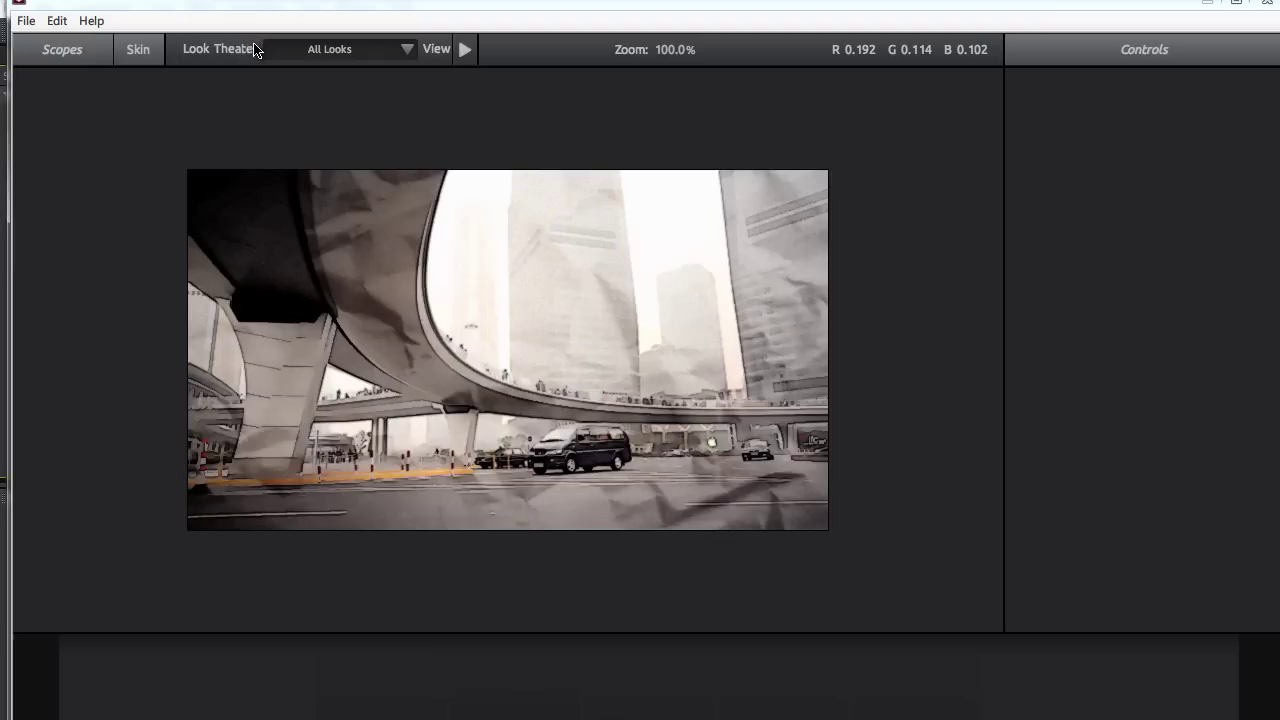
pyautogui.moveTo(10, 715)
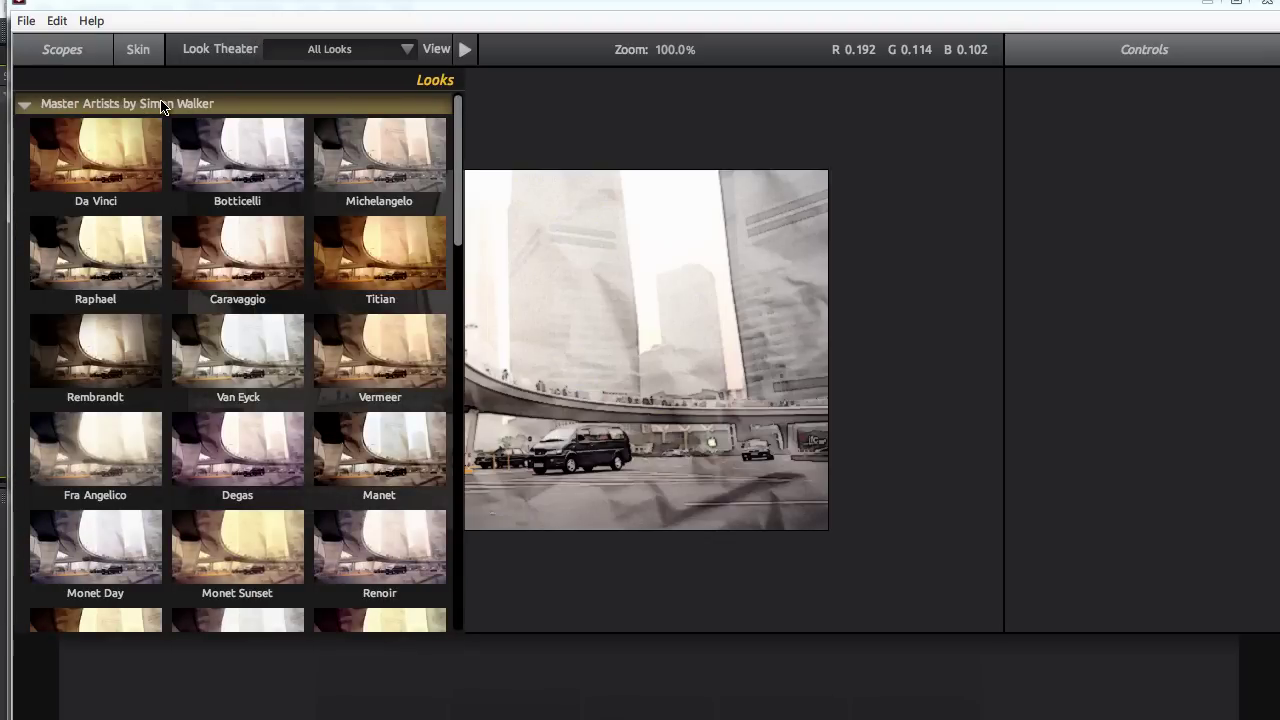
pyautogui.click(128, 456)
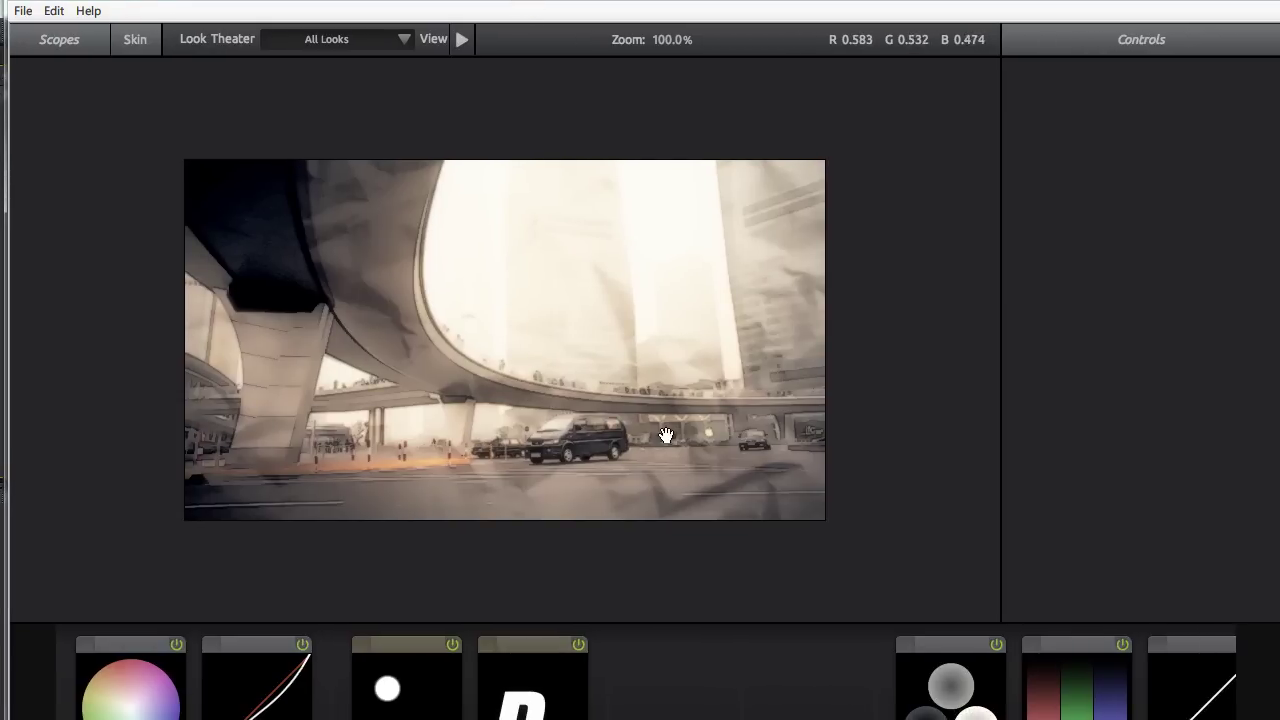
# - Disable the Star Filter and Diffusion tools in the Looks tool chain
pyautogui.click(454, 646)
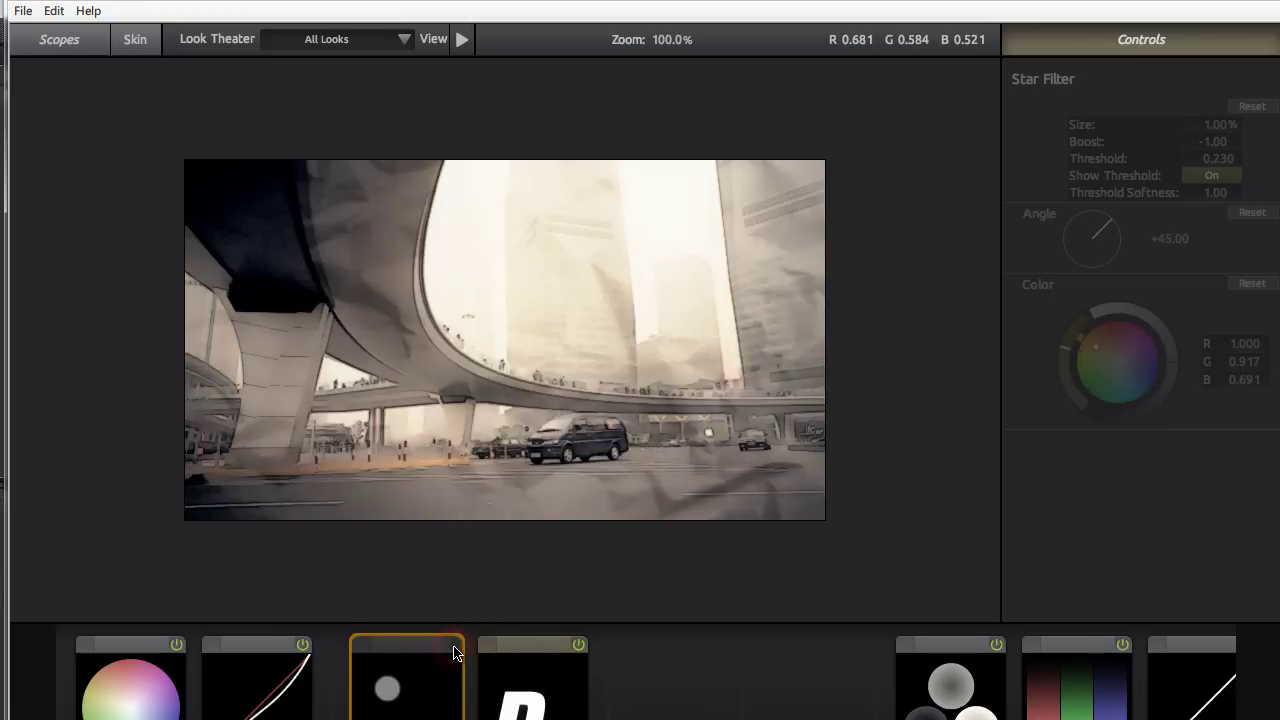
pyautogui.click(580, 650)
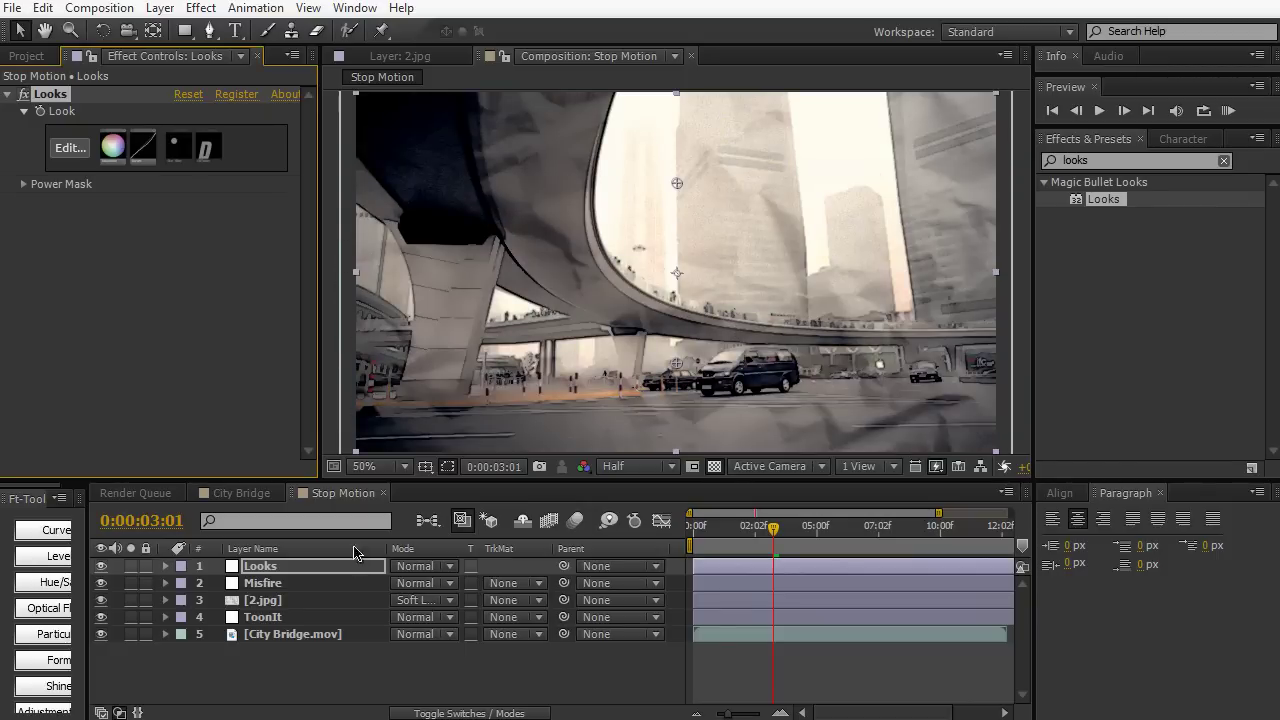
# - Deselect the Looks layer and select 2.jpg to show its Motion Tile and Curves settings
pyautogui.click(350, 679)
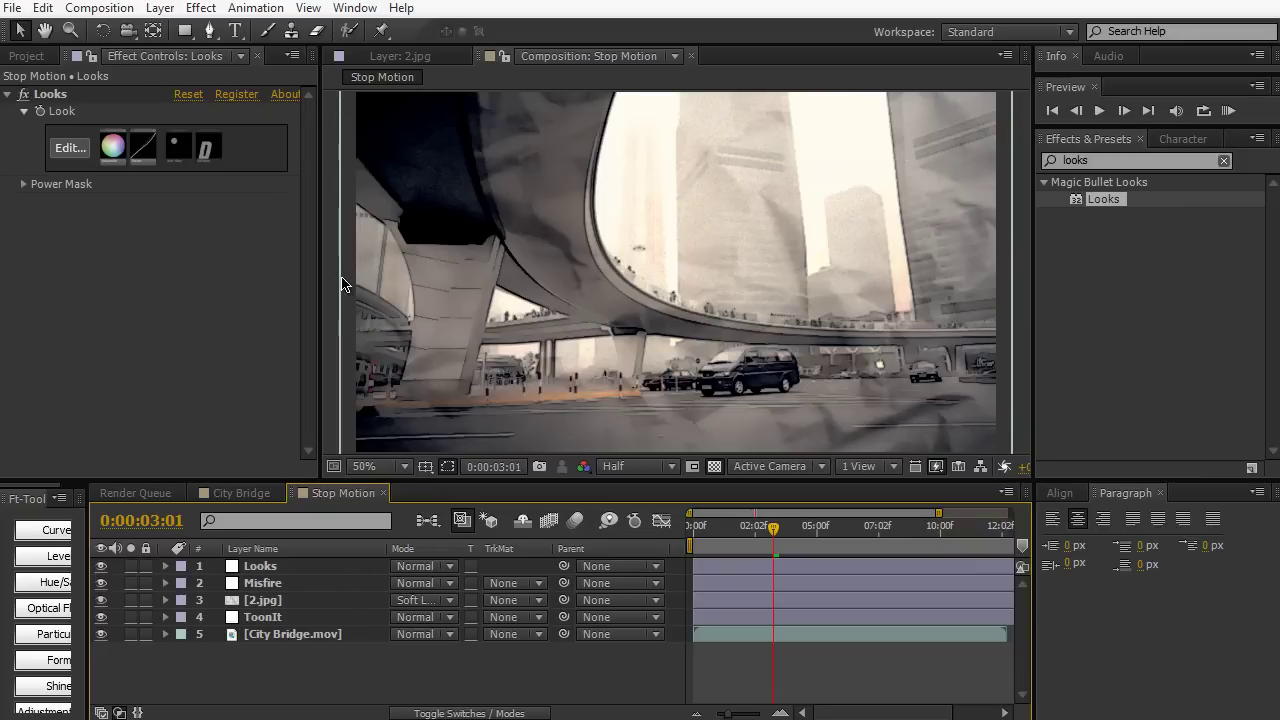
pyautogui.click(317, 600)
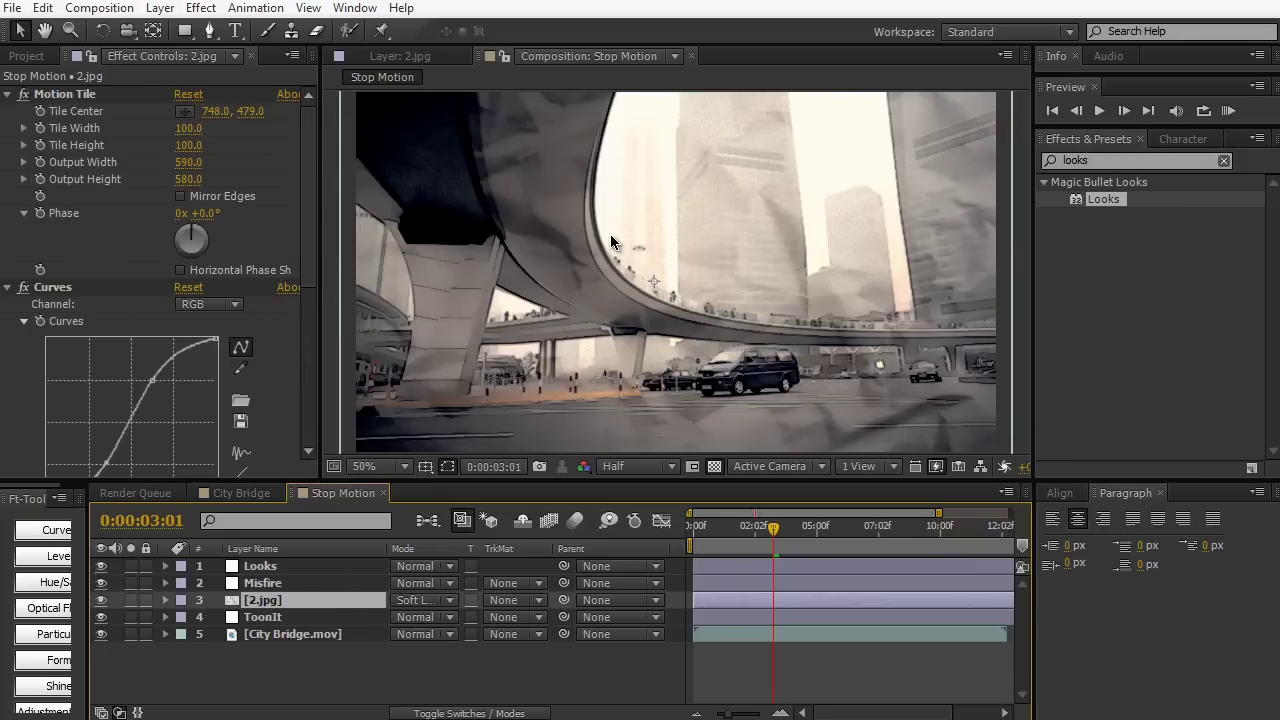